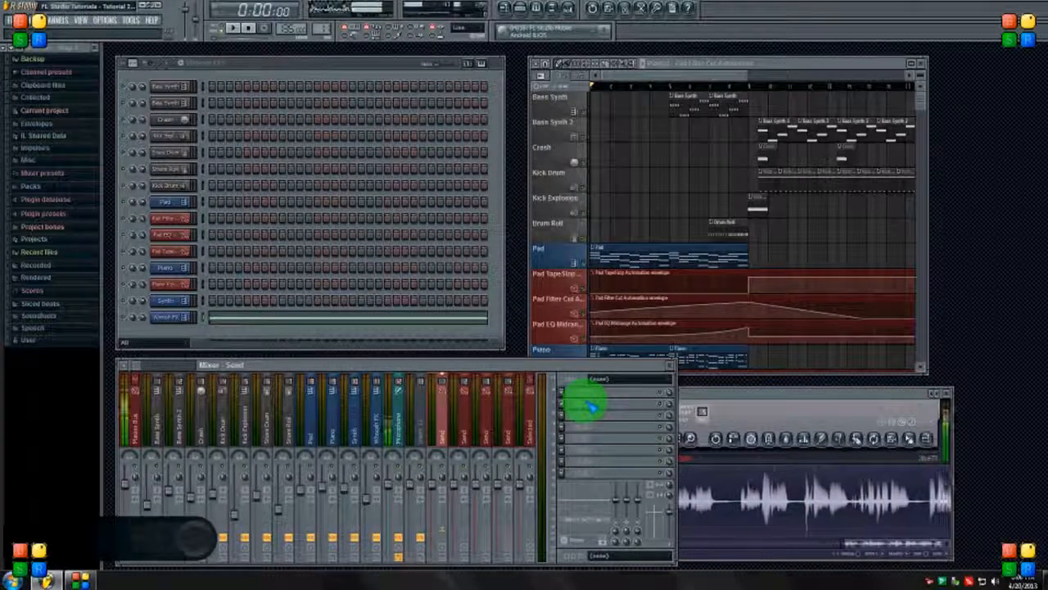
# Step: Play the opening of the playlist arrangement and stop playback
pyautogui.click(695, 398)
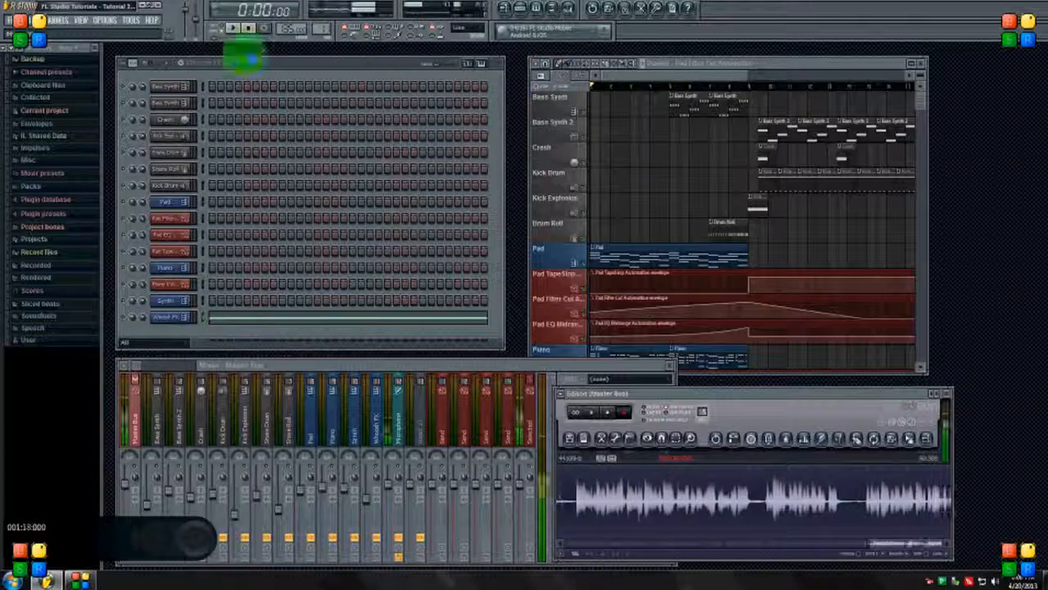
pyautogui.click(233, 30)
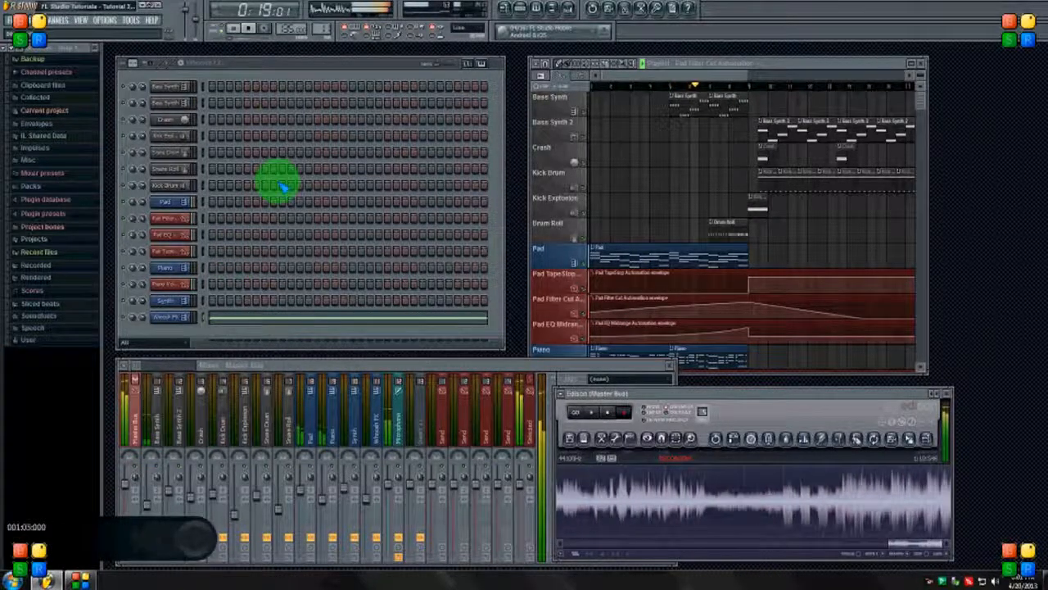
pyautogui.click(248, 29)
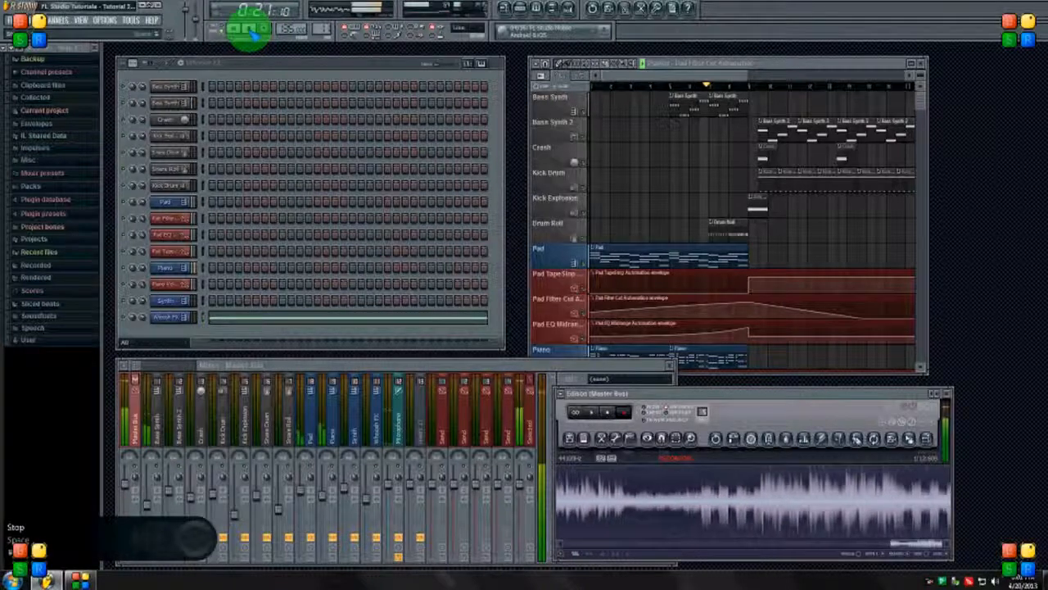
# Step: Review the effect slots of the Bass Synth, Snare Roll, Pad, Synth and Whoosh FX mixer tracks
pyautogui.click(155, 422)
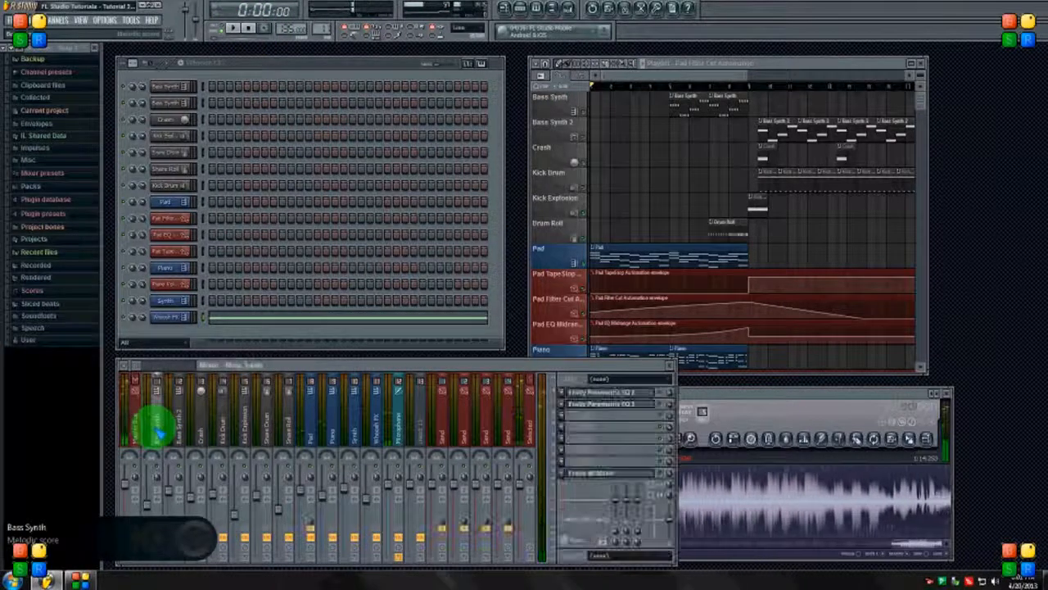
pyautogui.click(290, 421)
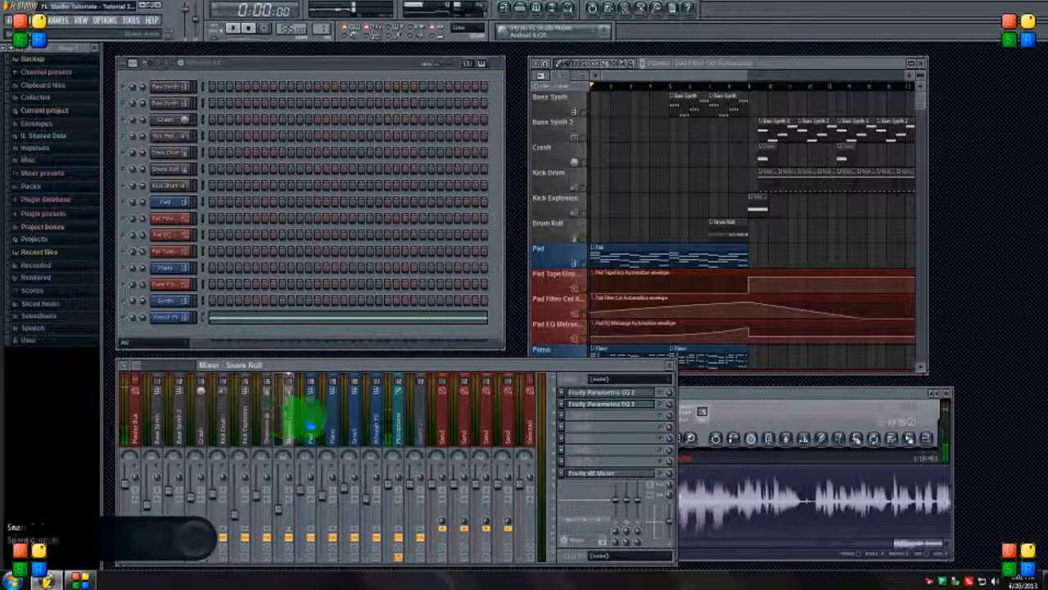
pyautogui.click(314, 420)
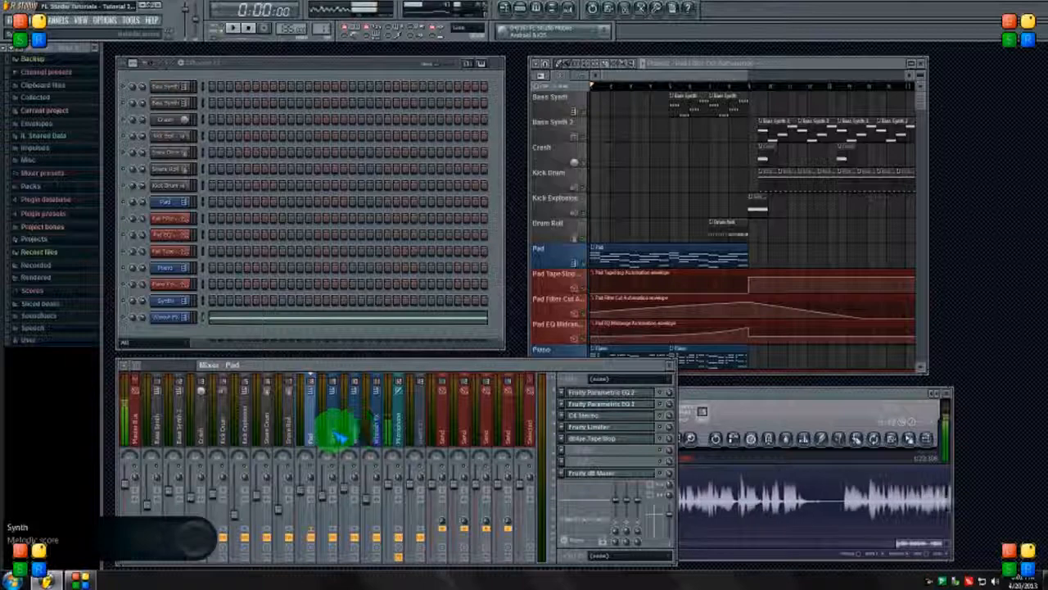
pyautogui.click(352, 432)
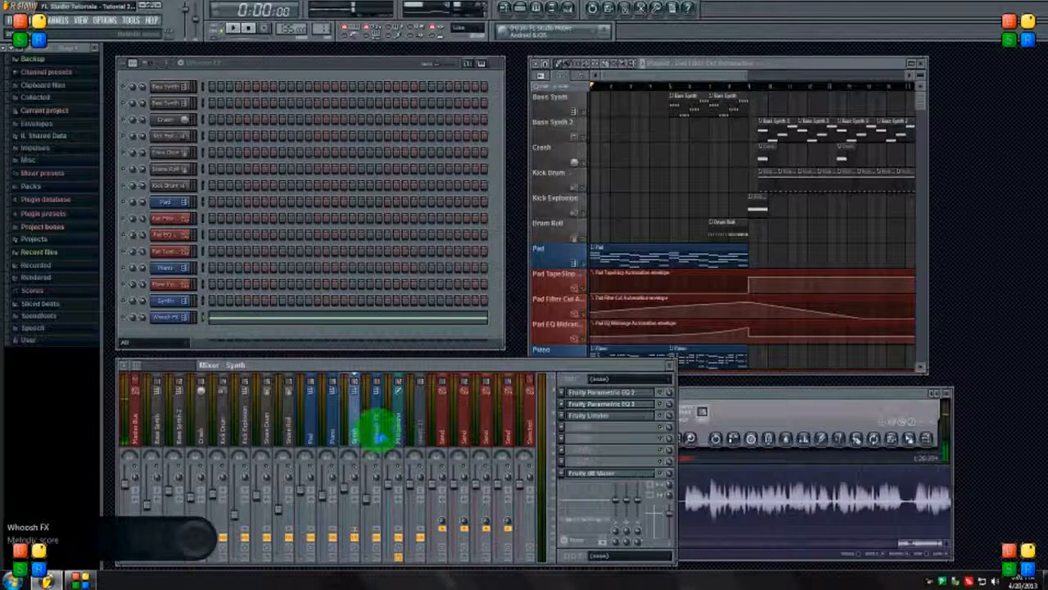
pyautogui.click(375, 432)
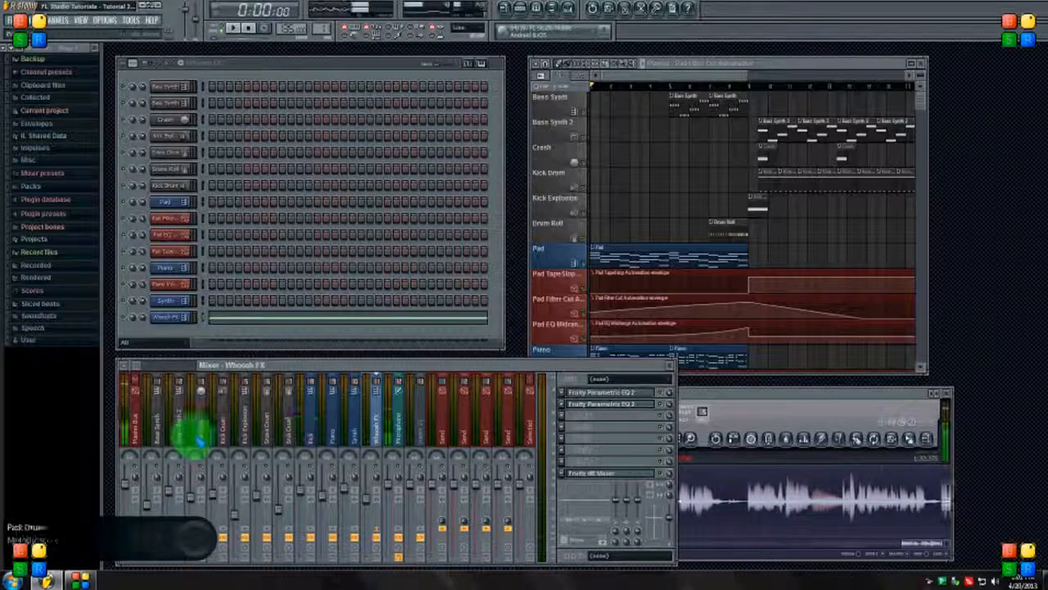
pyautogui.click(157, 429)
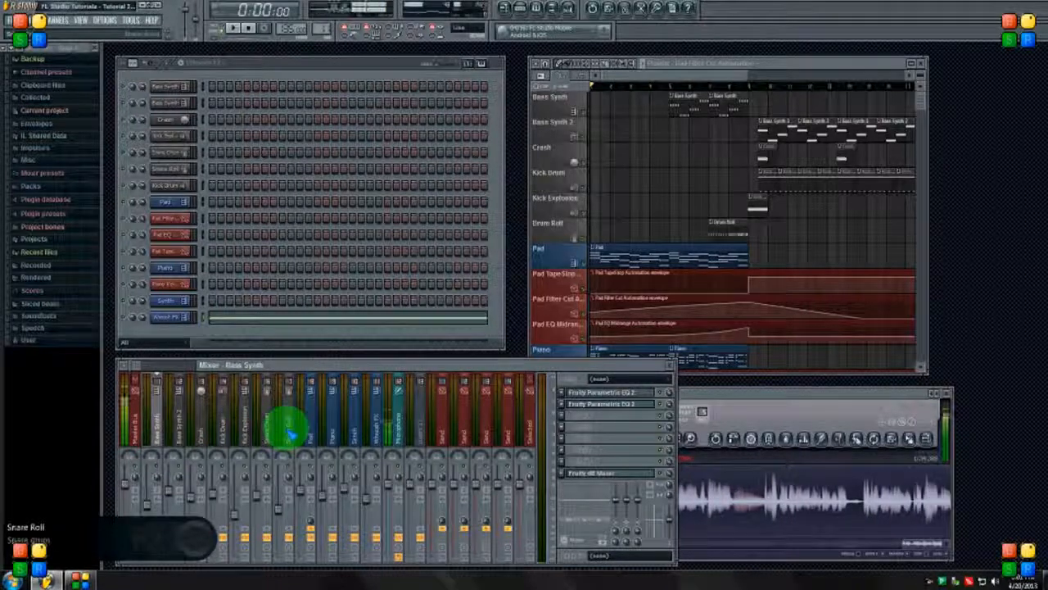
# Step: Rename the first Send mixer track to Percussion
pyautogui.click(447, 440)
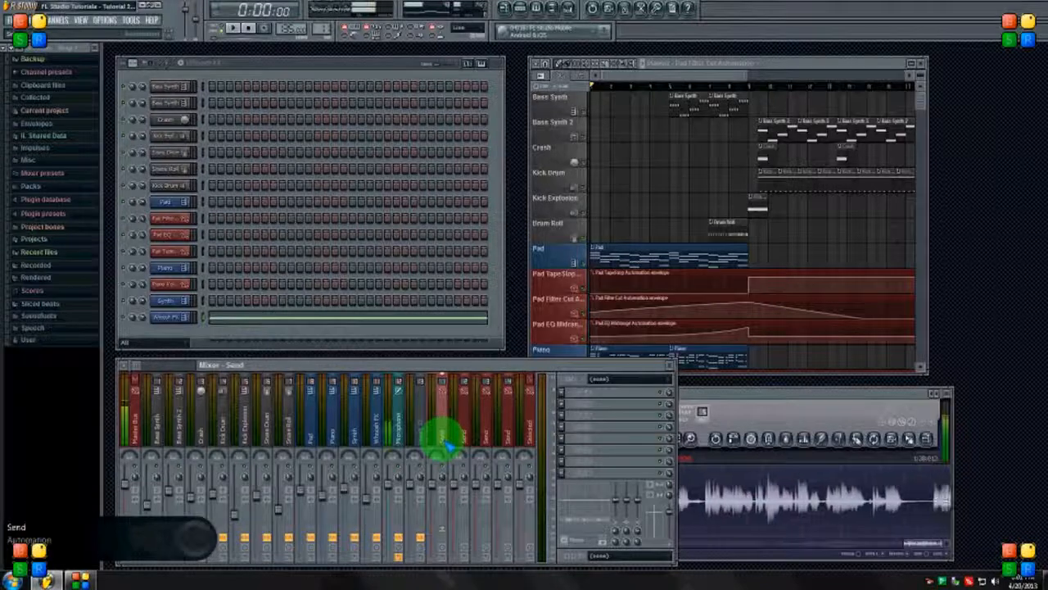
pyautogui.rightClick(446, 440)
pyautogui.click(465, 454)
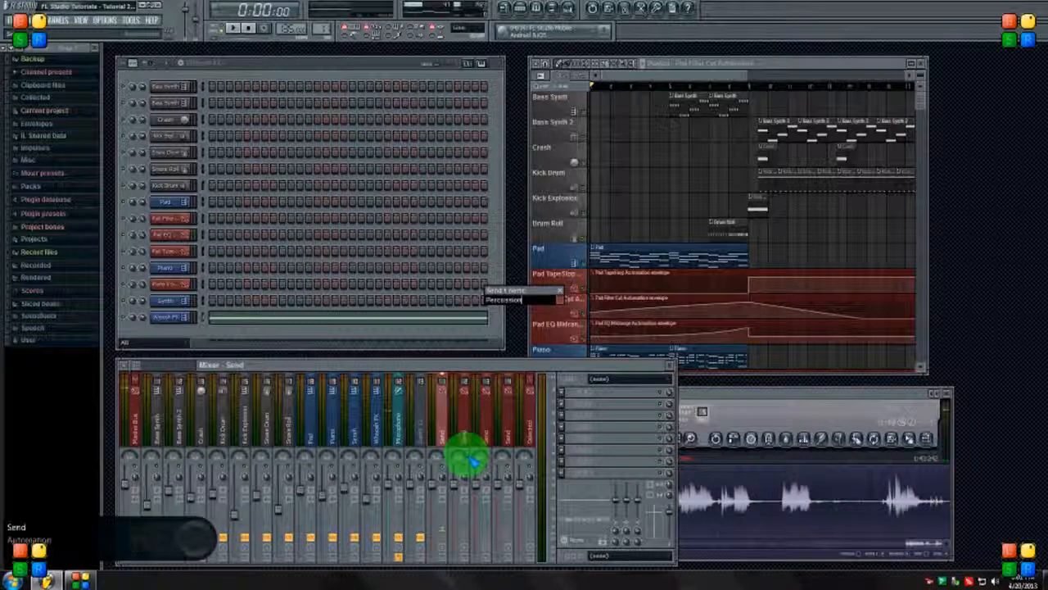
pyautogui.press('Return')
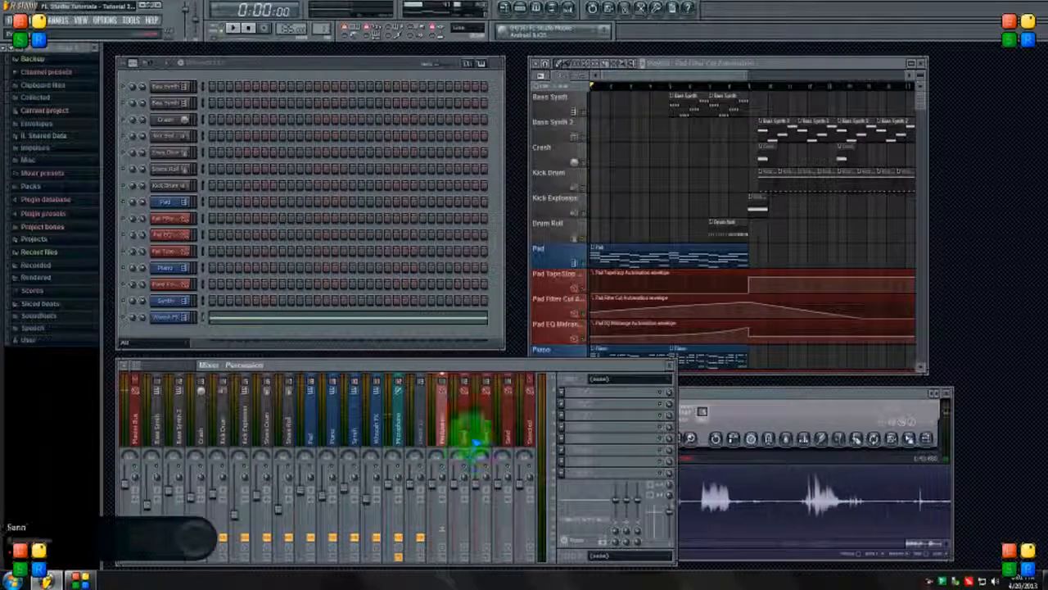
# Step: Rename the second Send mixer track to Instruments
pyautogui.click(471, 446)
pyautogui.rightClick(474, 449)
pyautogui.click(495, 463)
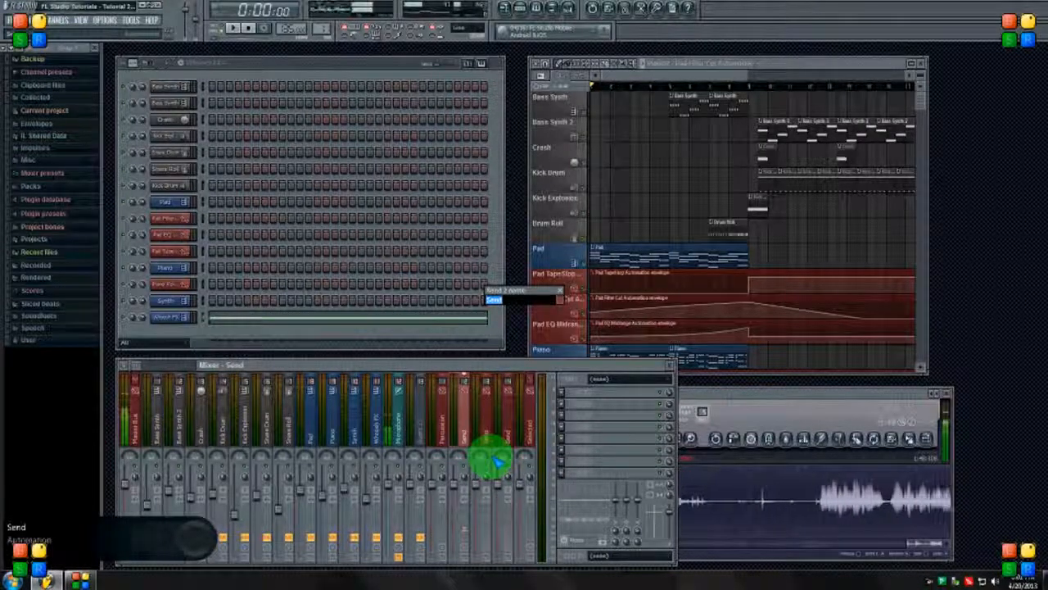
pyautogui.write('Instruments')
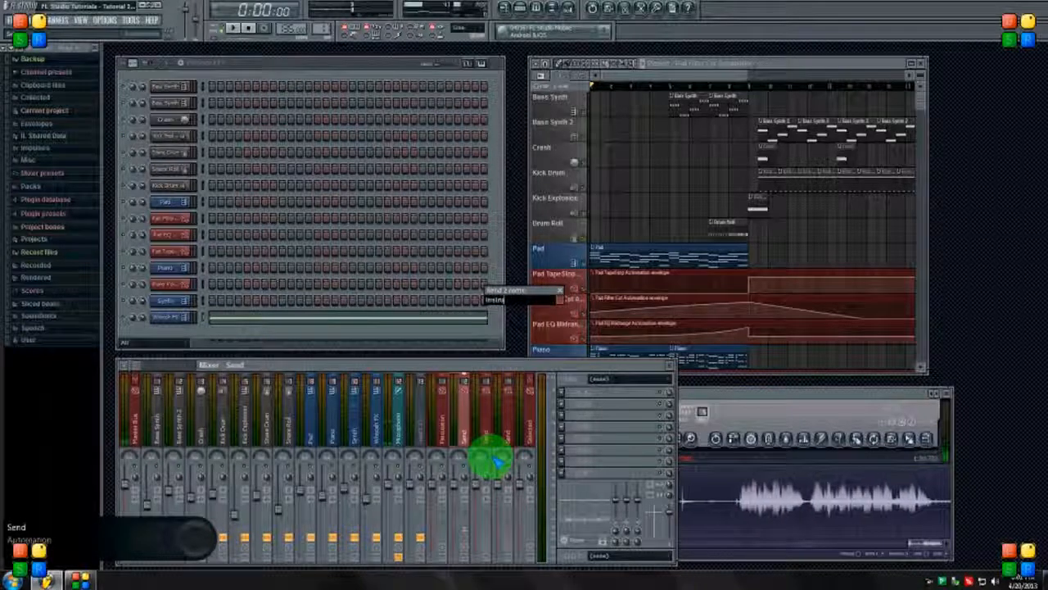
pyautogui.press('Return')
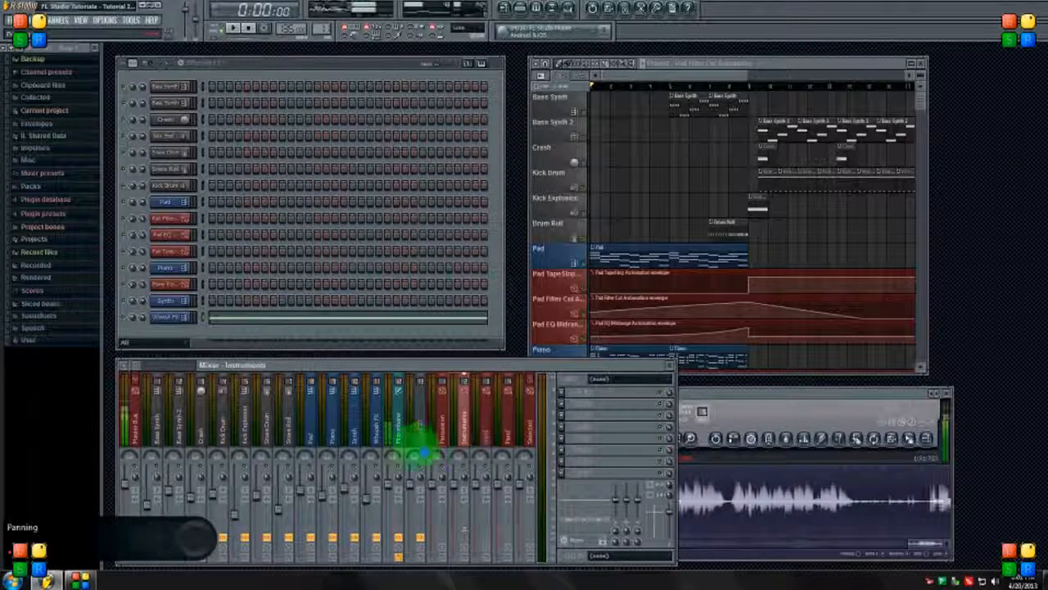
# Step: Move the Mixer window higher in the workspace, so it overlaps the lower part of the step sequencer
pyautogui.click(436, 421)
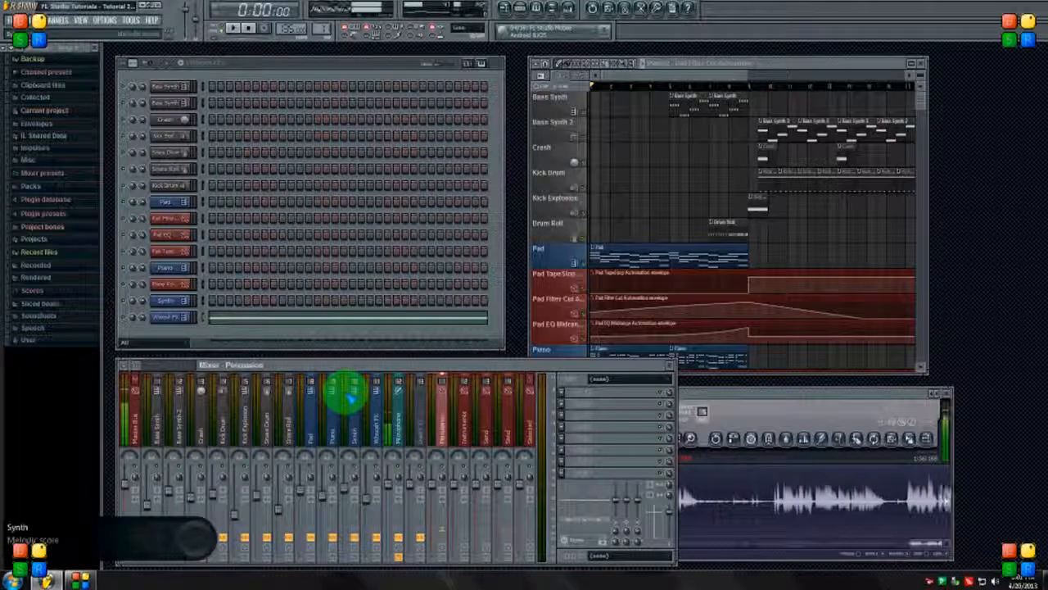
pyautogui.click(160, 429)
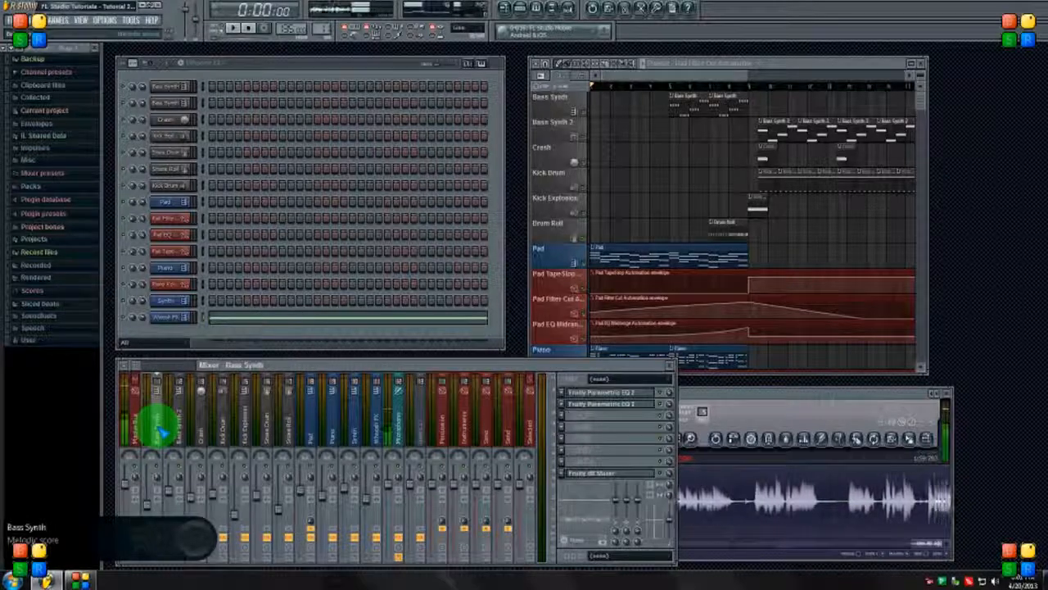
pyautogui.moveTo(281, 364); pyautogui.dragTo(290, 337)
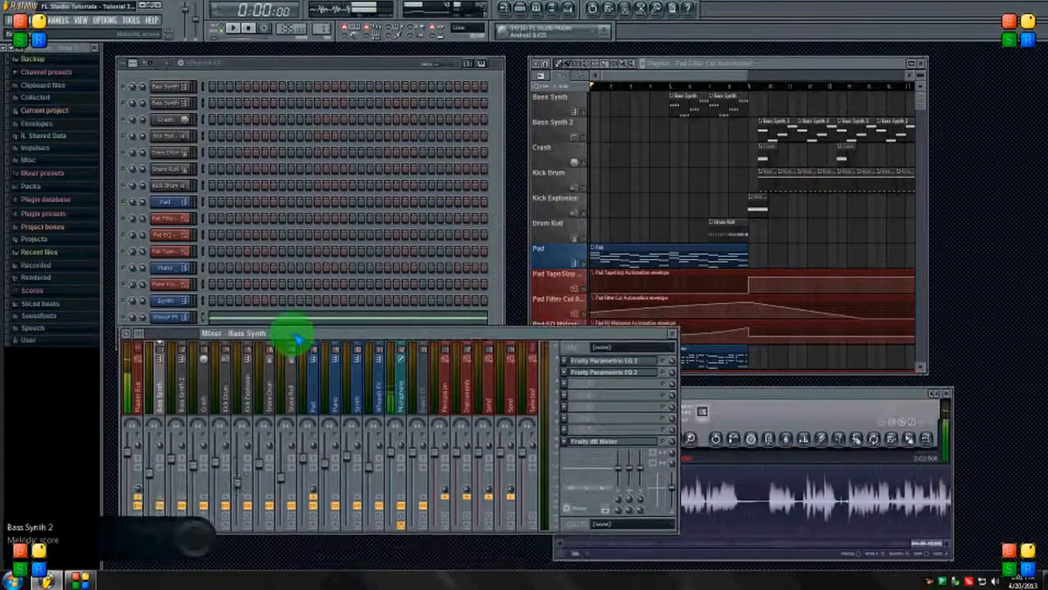
pyautogui.click(226, 360)
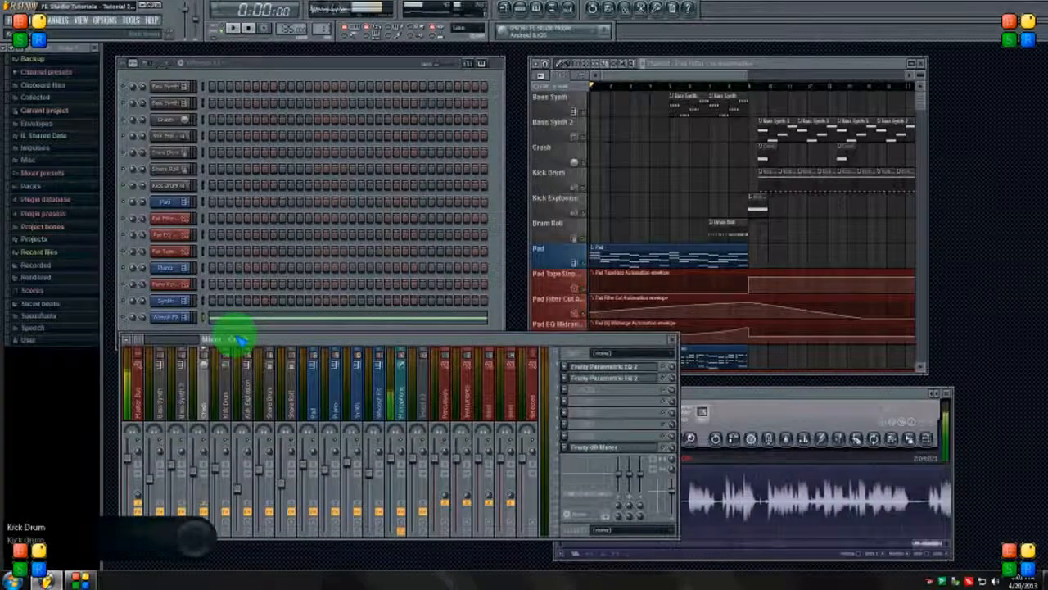
pyautogui.moveTo(294, 342); pyautogui.dragTo(293, 311)
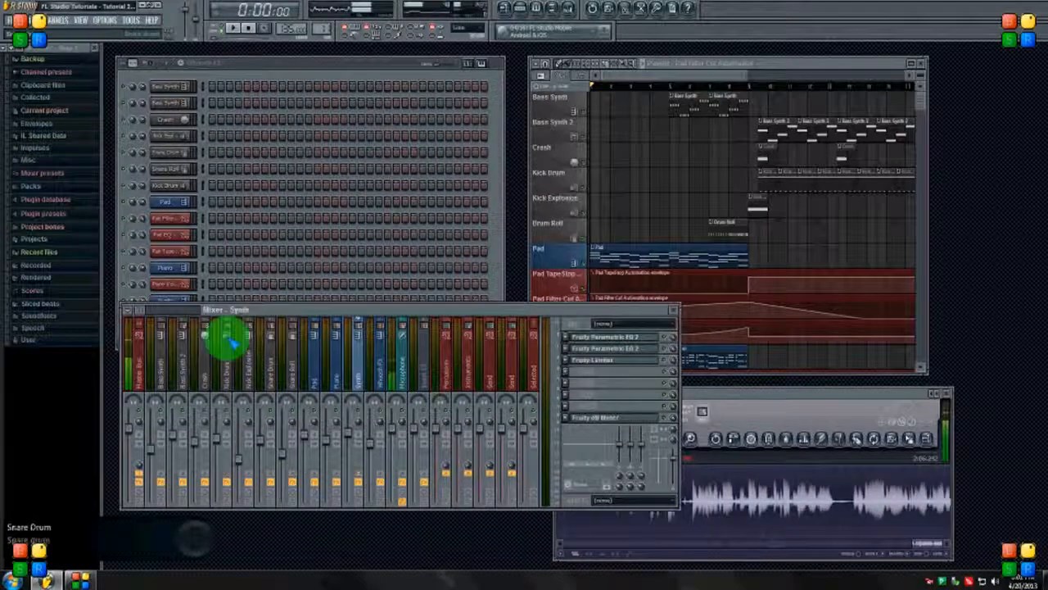
# Step: Examine how the Bass Synth track is routed to the Master Bus in the mixer
pyautogui.click(162, 372)
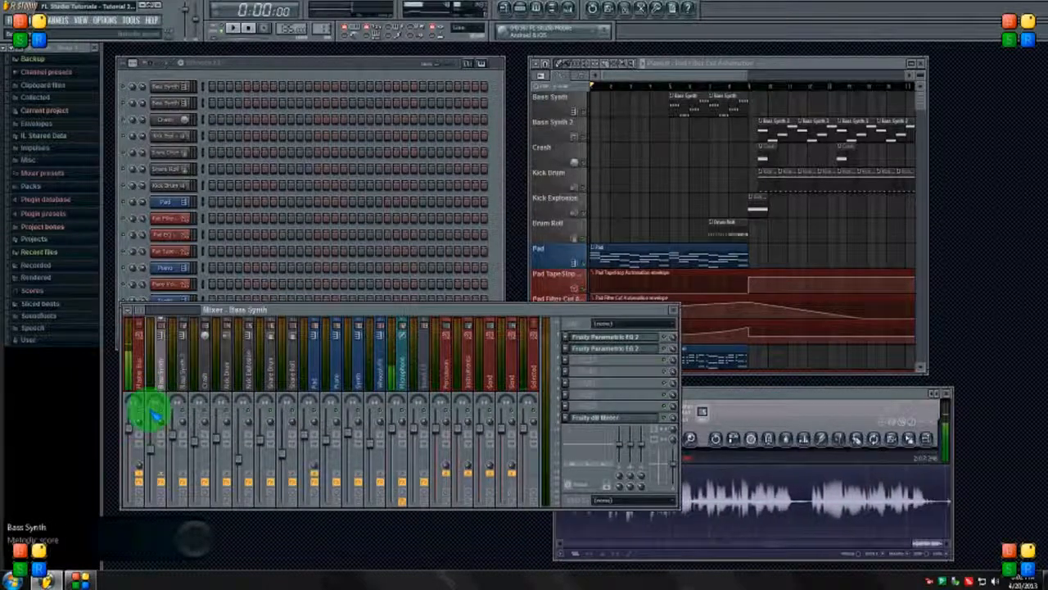
pyautogui.click(141, 360)
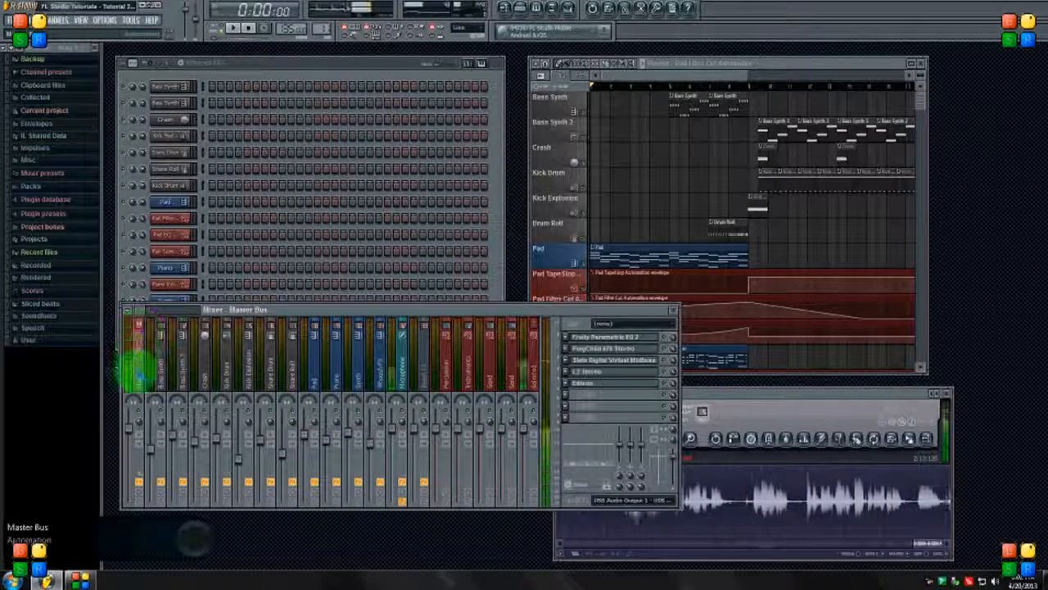
pyautogui.click(205, 373)
pyautogui.click(162, 368)
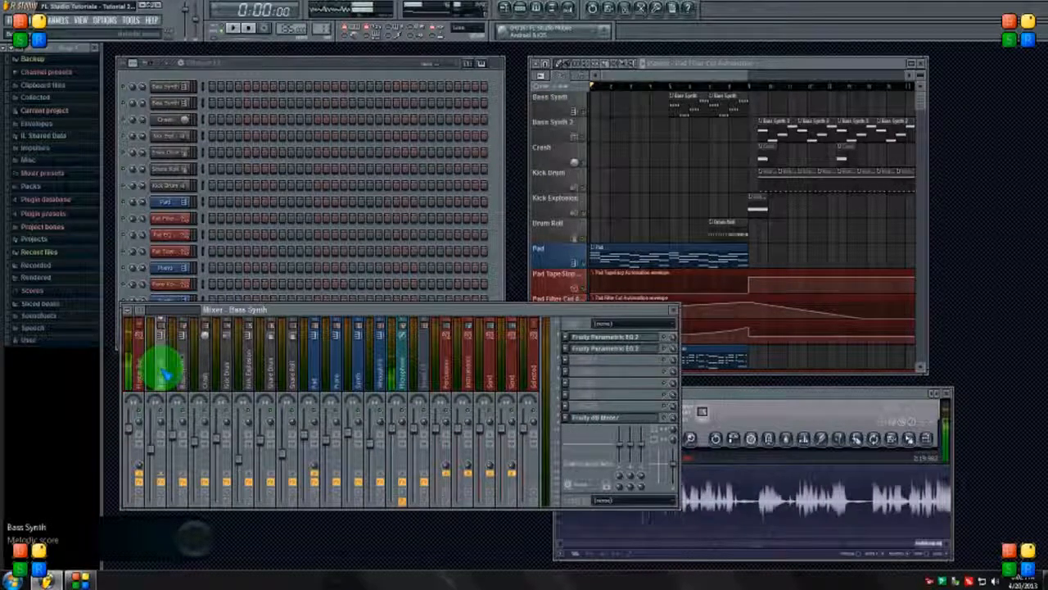
pyautogui.click(141, 471)
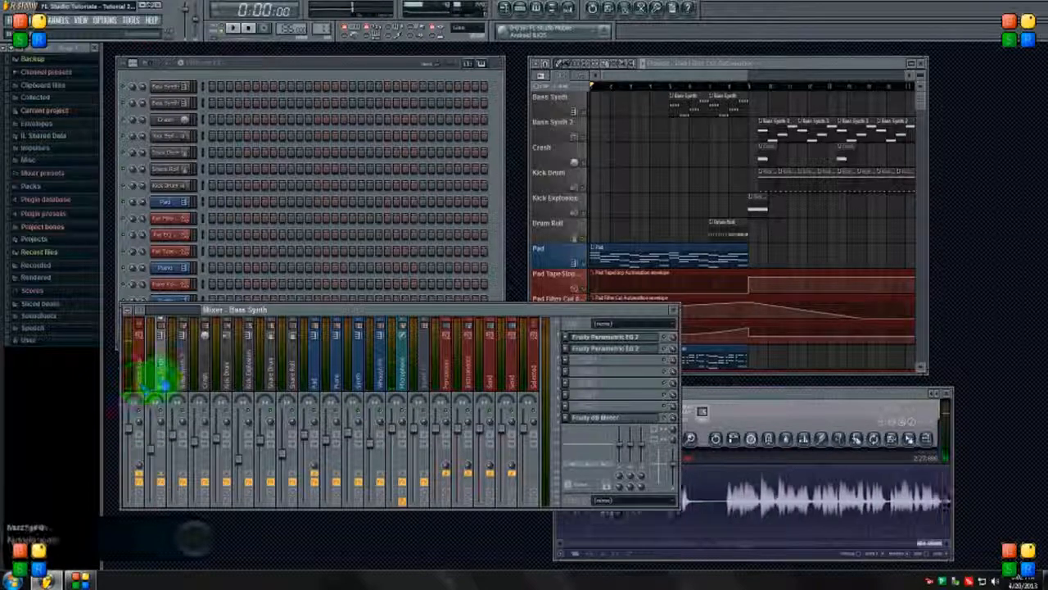
# Step: Go through the mixer tracks from Bass Synth to Microphone, checking each one's send to the Master Bus
pyautogui.press('Right')
pyautogui.press('Right')
pyautogui.press('Right')
pyautogui.press('Right')
pyautogui.press('Right')
pyautogui.press('Right')
pyautogui.press('Right')
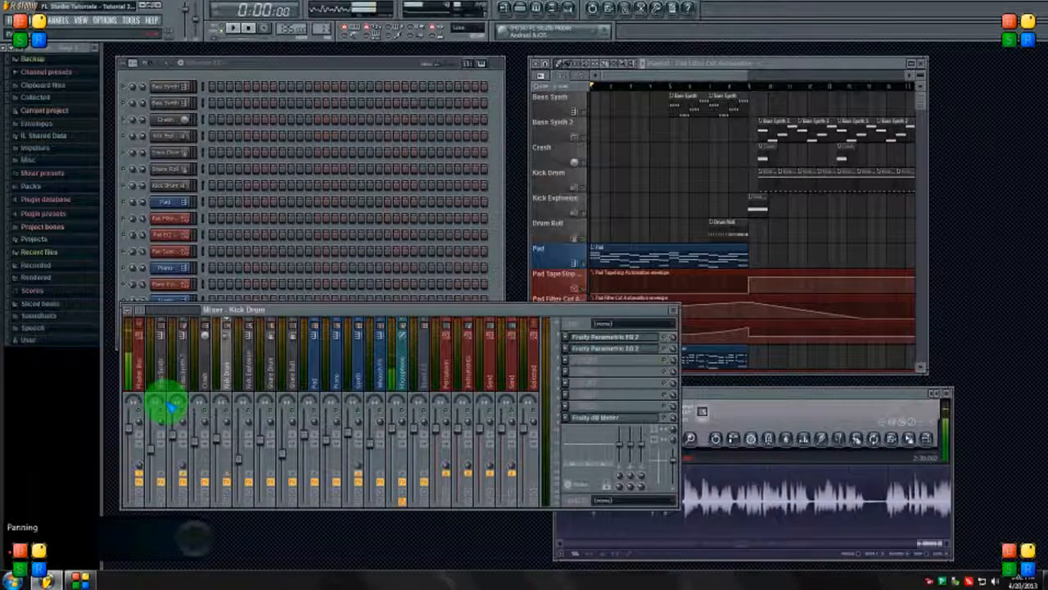
pyautogui.press('Right')
pyautogui.press('Right')
pyautogui.press('Right')
pyautogui.press('Right')
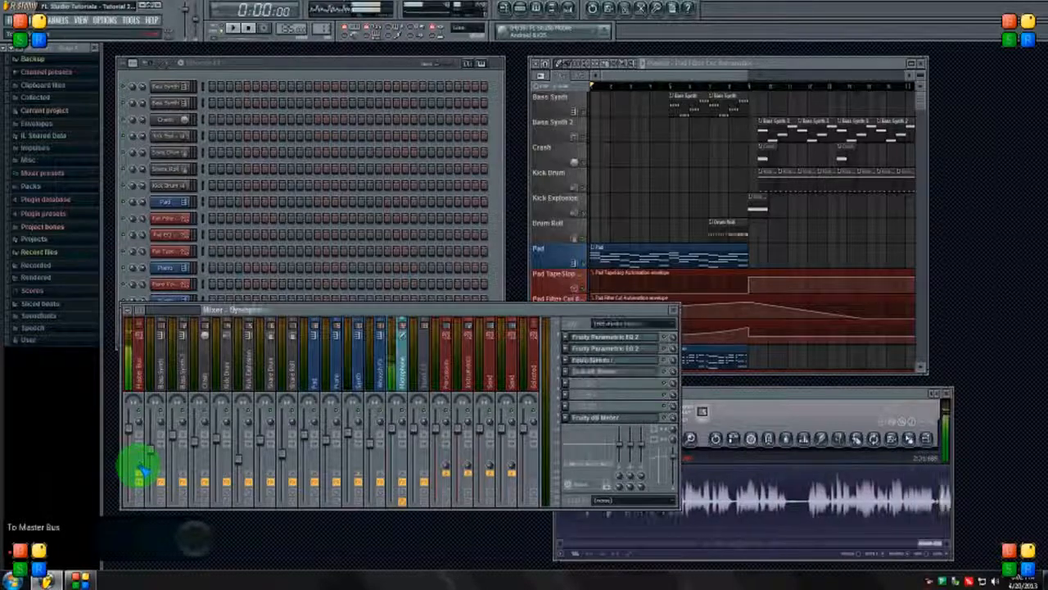
pyautogui.click(135, 364)
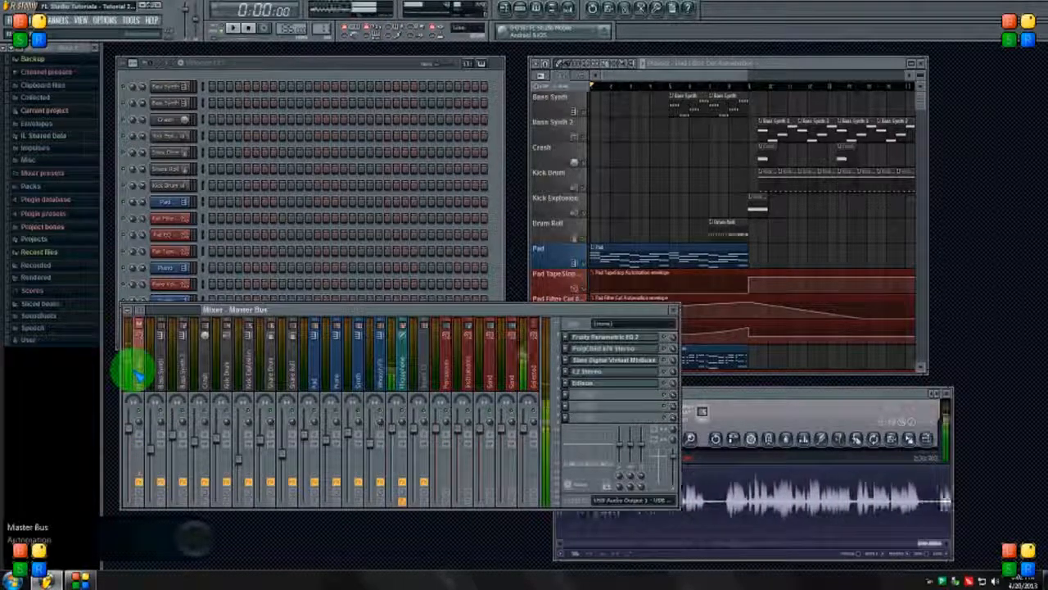
# Step: Route the Bass Synth mixer track to the Percussion send track
pyautogui.click(168, 375)
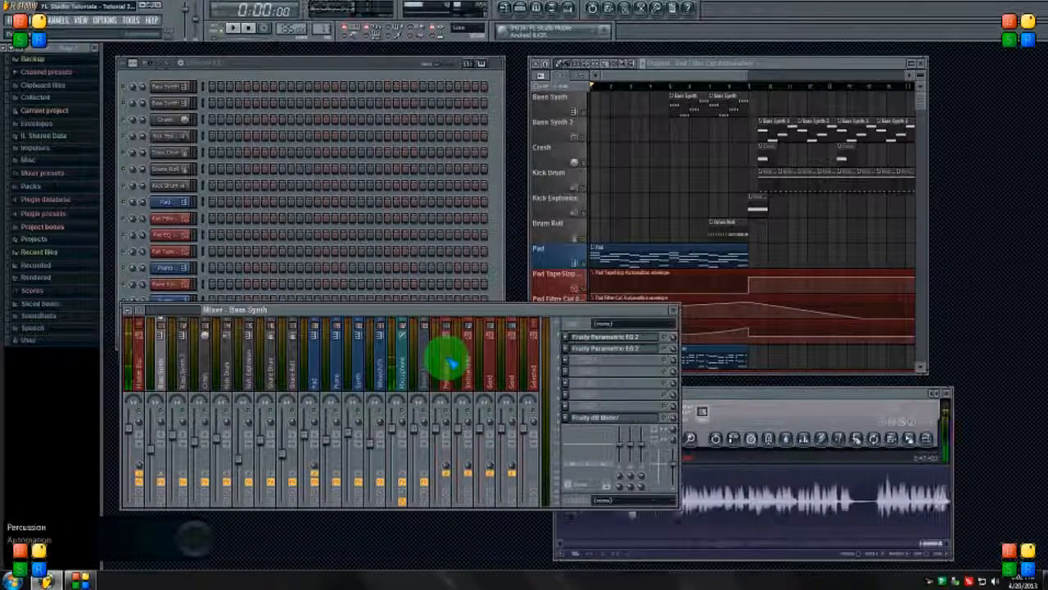
pyautogui.rightClick(449, 469)
pyautogui.click(459, 456)
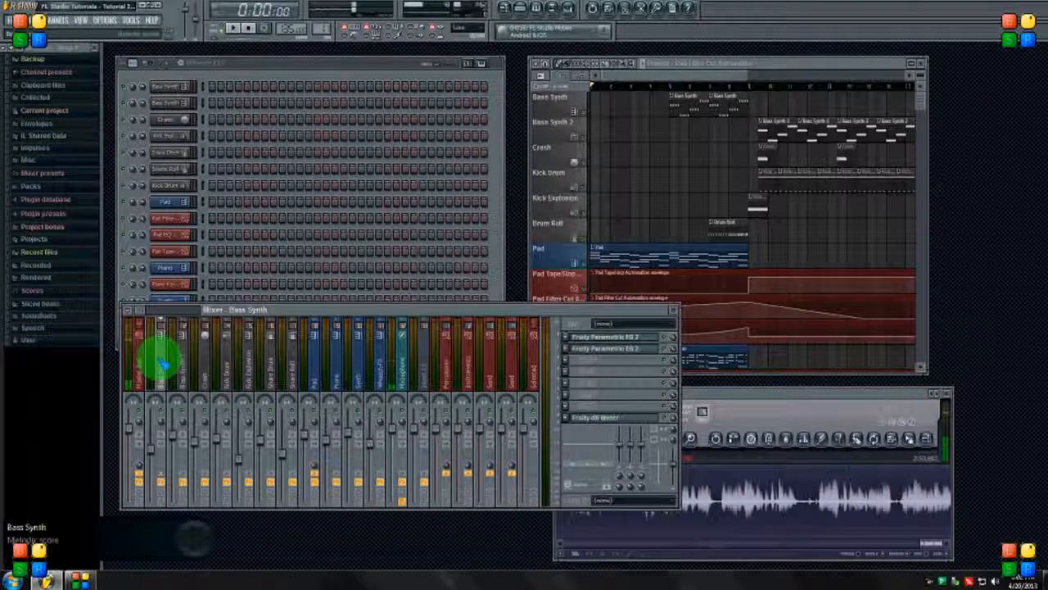
pyautogui.click(445, 363)
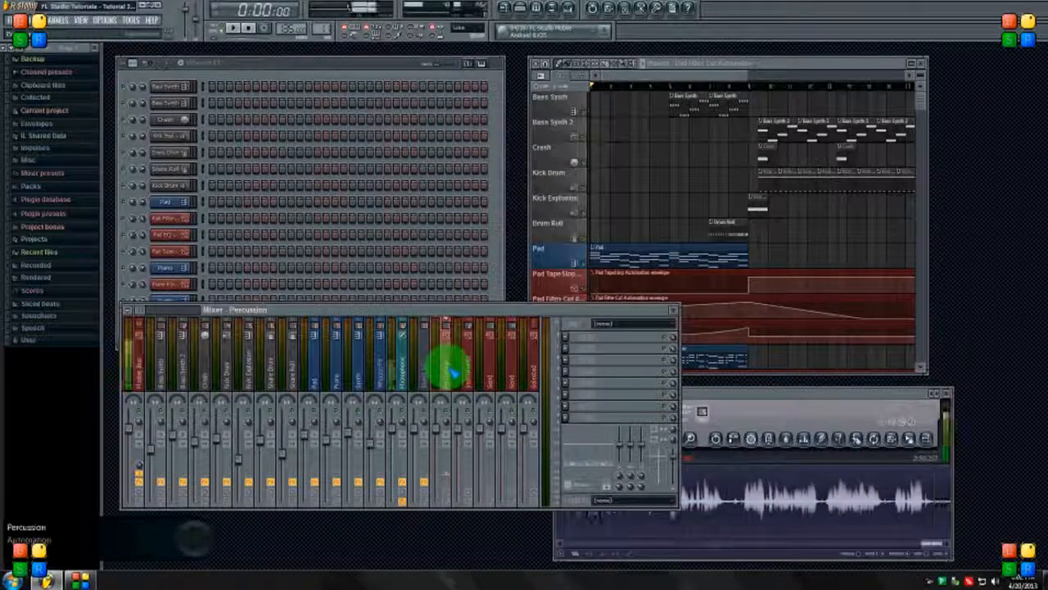
pyautogui.click(162, 373)
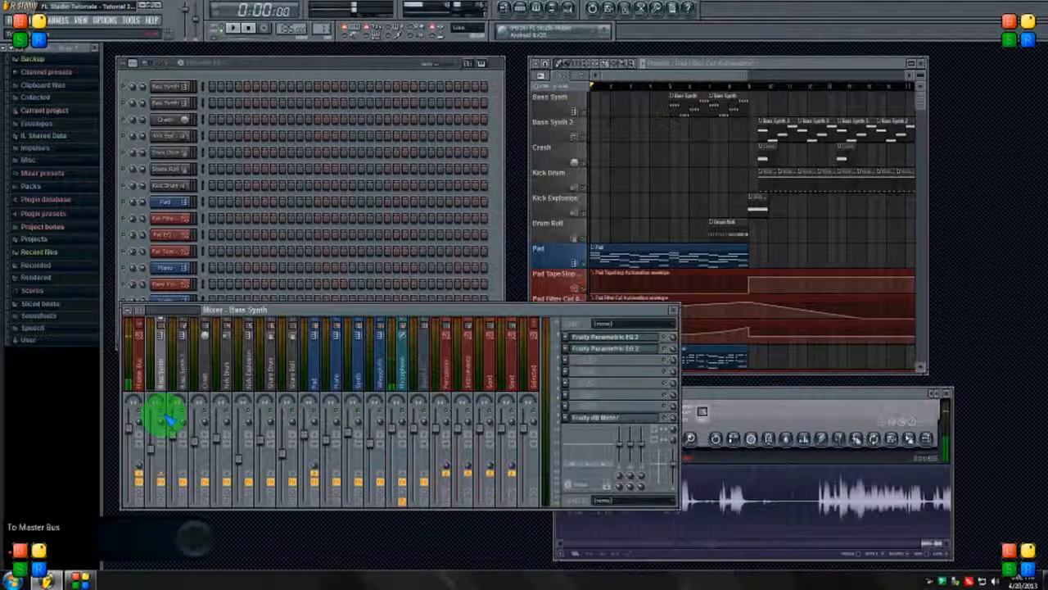
# Step: Route the Bass Synth 2, Crash and Kick Drum mixer tracks to the Percussion send track
pyautogui.press('Right')
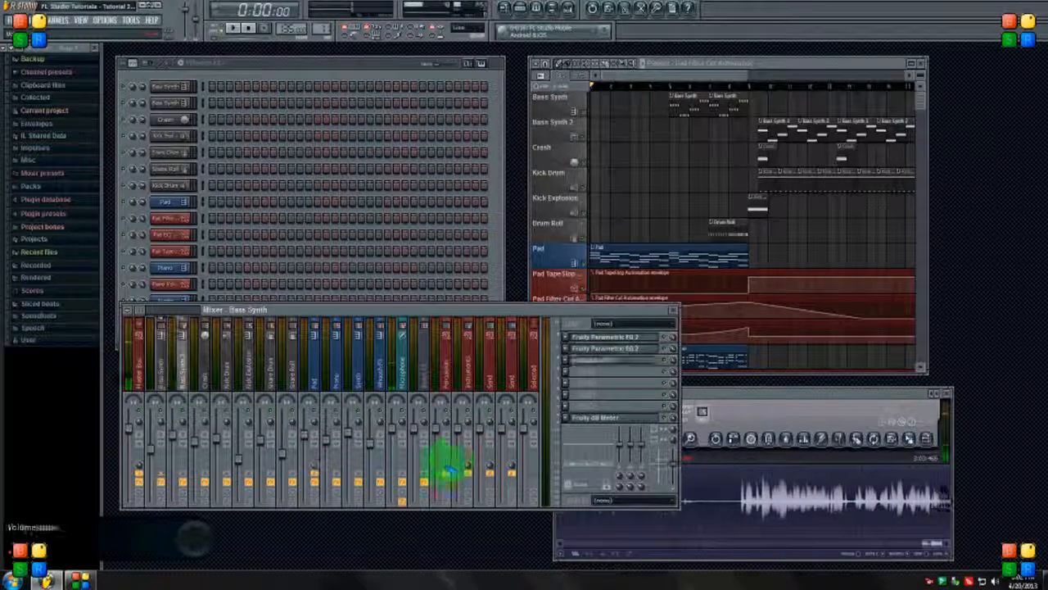
pyautogui.rightClick(455, 459)
pyautogui.click(460, 463)
pyautogui.press('Right')
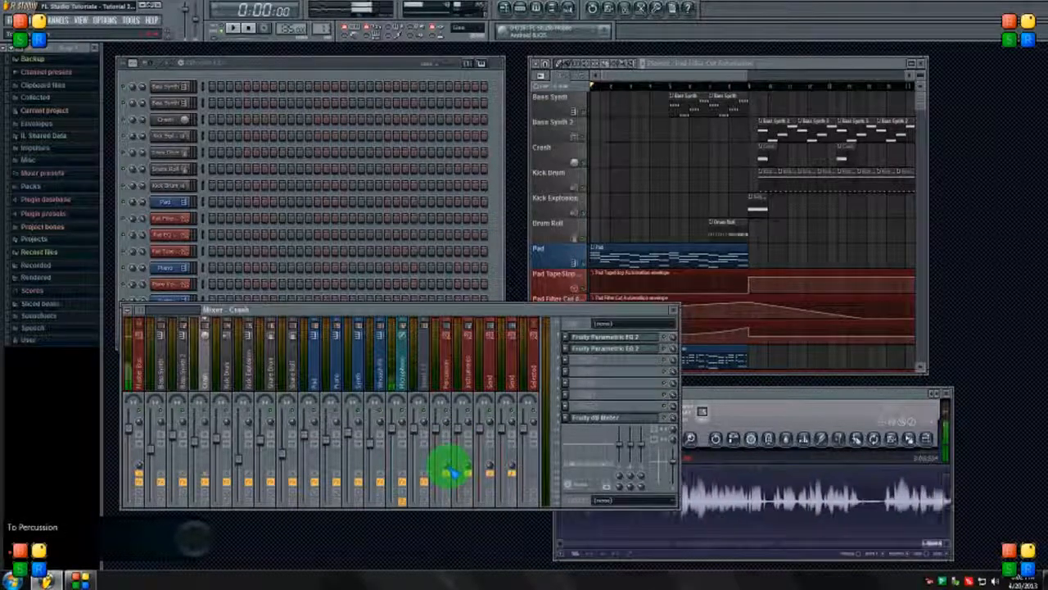
pyautogui.rightClick(456, 463)
pyautogui.click(458, 458)
pyautogui.press('Right')
pyautogui.rightClick(459, 457)
pyautogui.click(456, 456)
# Step: Route the Kick Explosion, Snare Drum and Snare Roll mixer tracks to the Percussion send track
pyautogui.press('Right')
pyautogui.rightClick(455, 456)
pyautogui.click(455, 456)
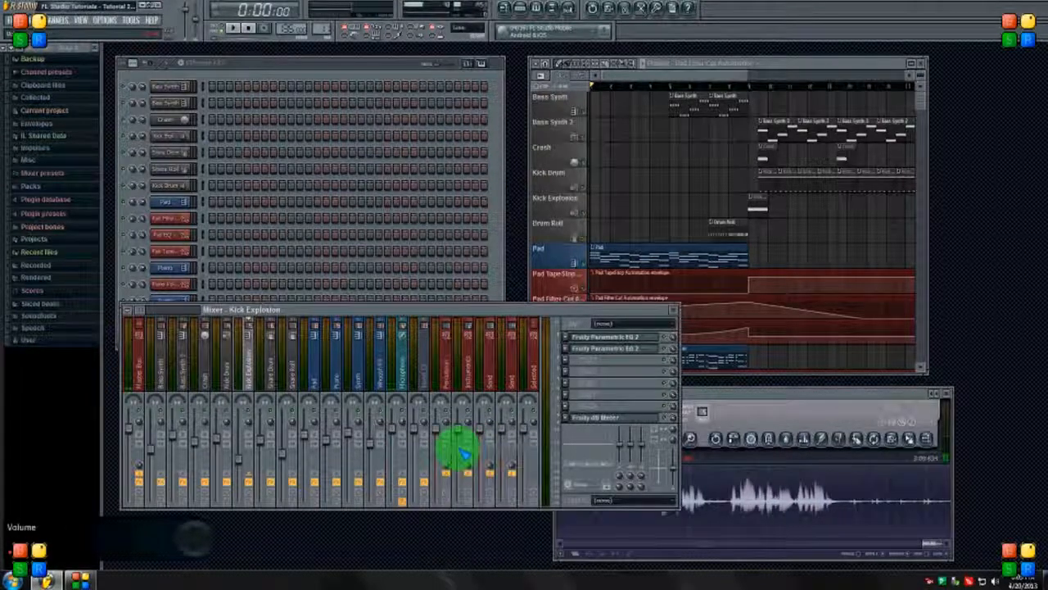
pyautogui.rightClick(455, 449)
pyautogui.click(455, 448)
pyautogui.press('Right')
pyautogui.rightClick(459, 461)
pyautogui.click(461, 462)
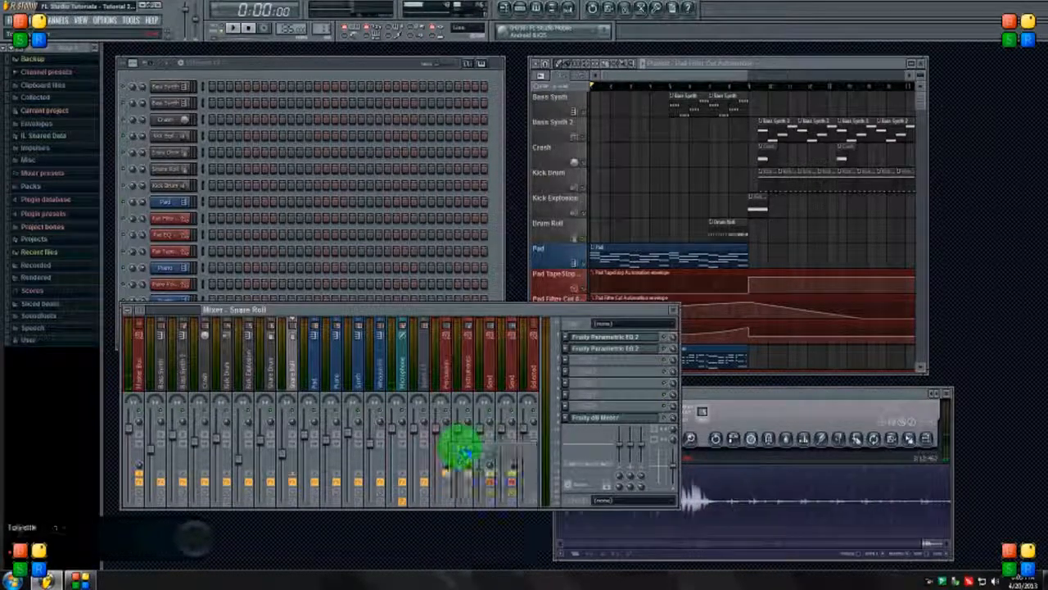
# Step: Check the Percussion sends of the first percussion mixer tracks from Bass Synth onward, then inspect the Percussion send track
pyautogui.click(163, 378)
pyautogui.press('Right')
pyautogui.press('Right')
pyautogui.press('Right')
pyautogui.press('Right')
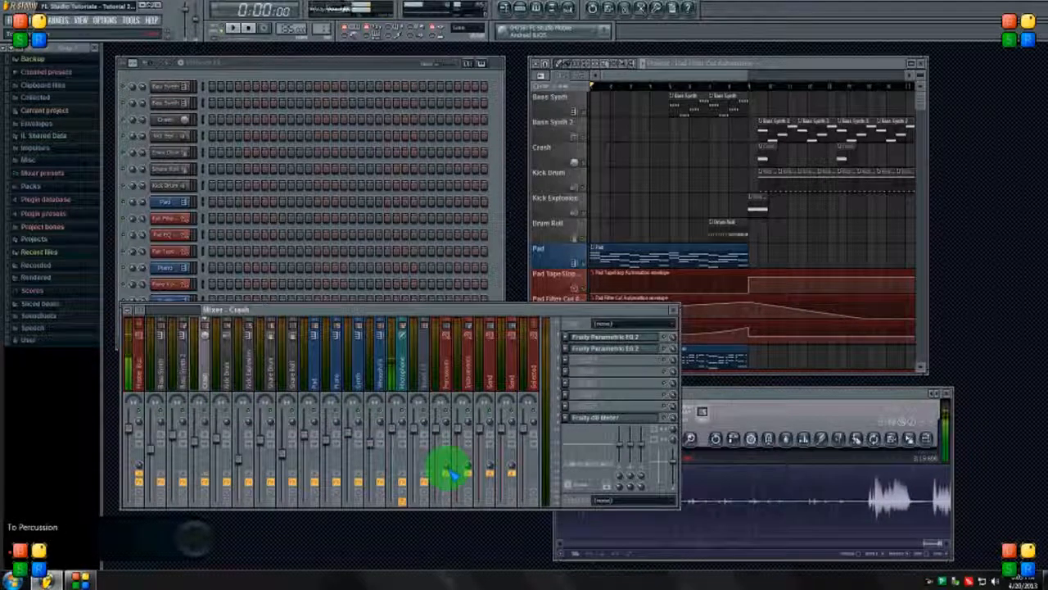
pyautogui.press('Left')
pyautogui.press('Left')
pyautogui.press('Left')
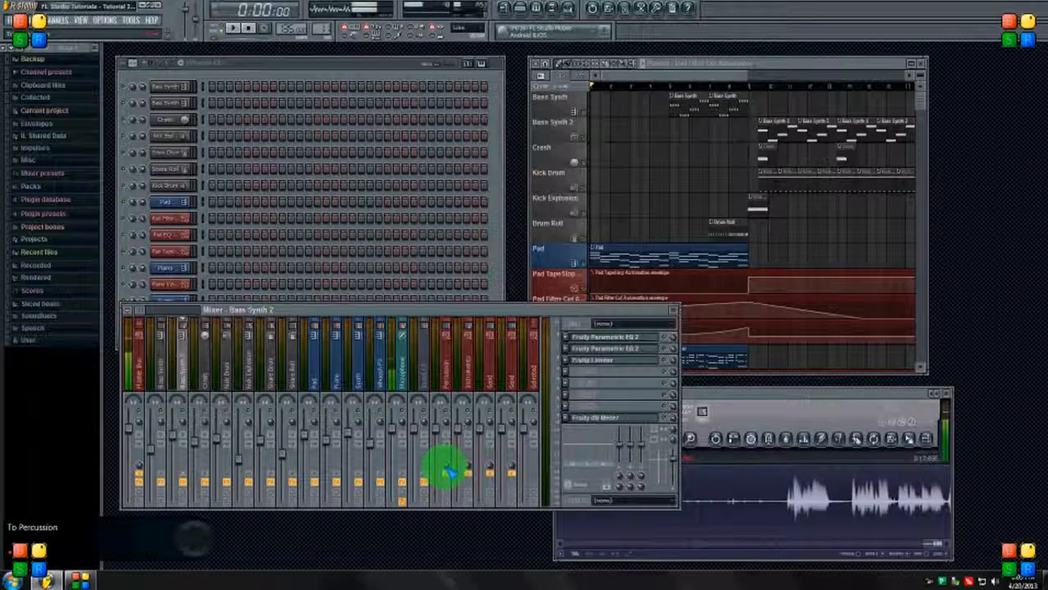
pyautogui.click(446, 355)
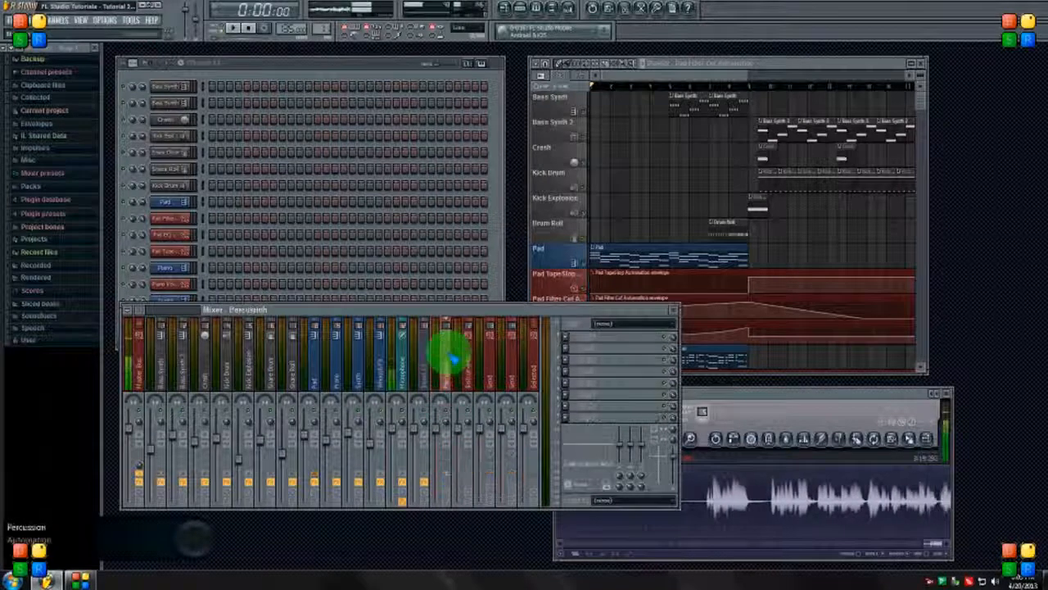
# Step: Go through the mixer tracks from Bass Synth to Pad, comparing each one's send to Percussion
pyautogui.click(204, 356)
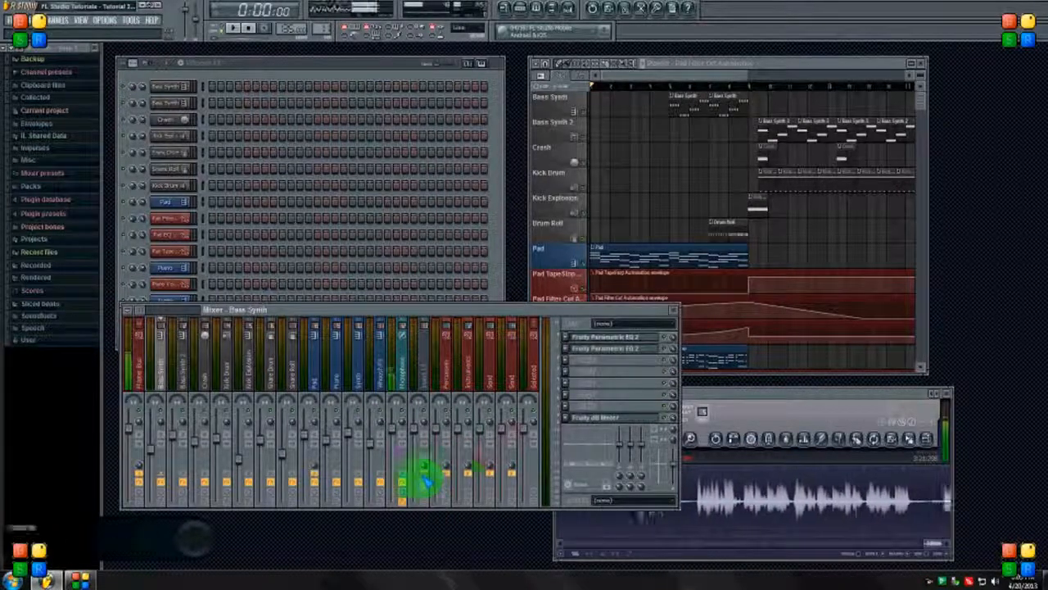
pyautogui.press('Right')
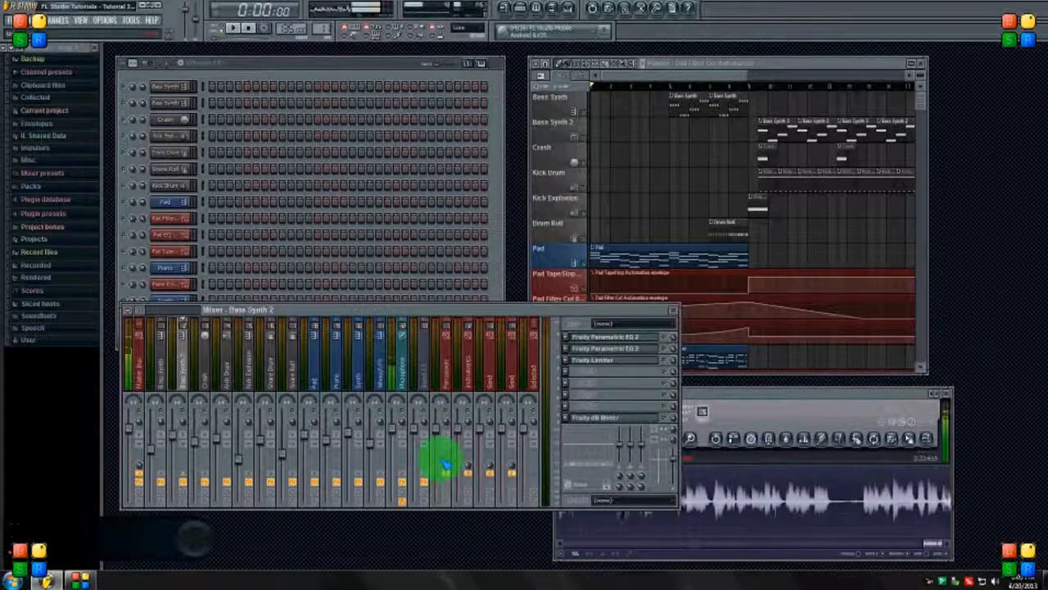
pyautogui.press('Right')
pyautogui.press('Right')
pyautogui.press('Right')
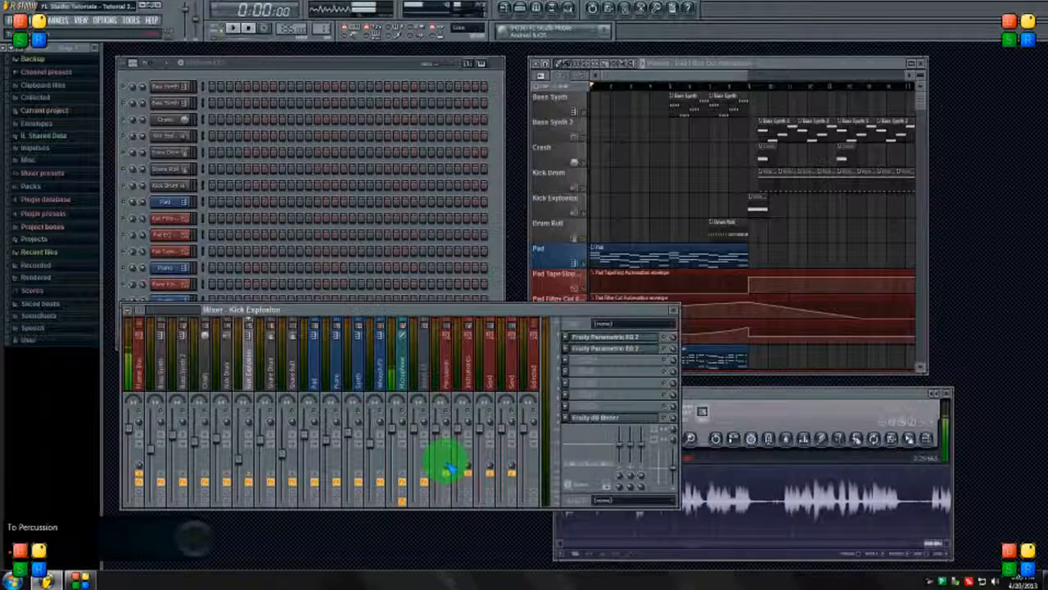
pyautogui.press('Right')
pyautogui.press('Right')
pyautogui.press('Right')
pyautogui.press('Right')
pyautogui.press('Right')
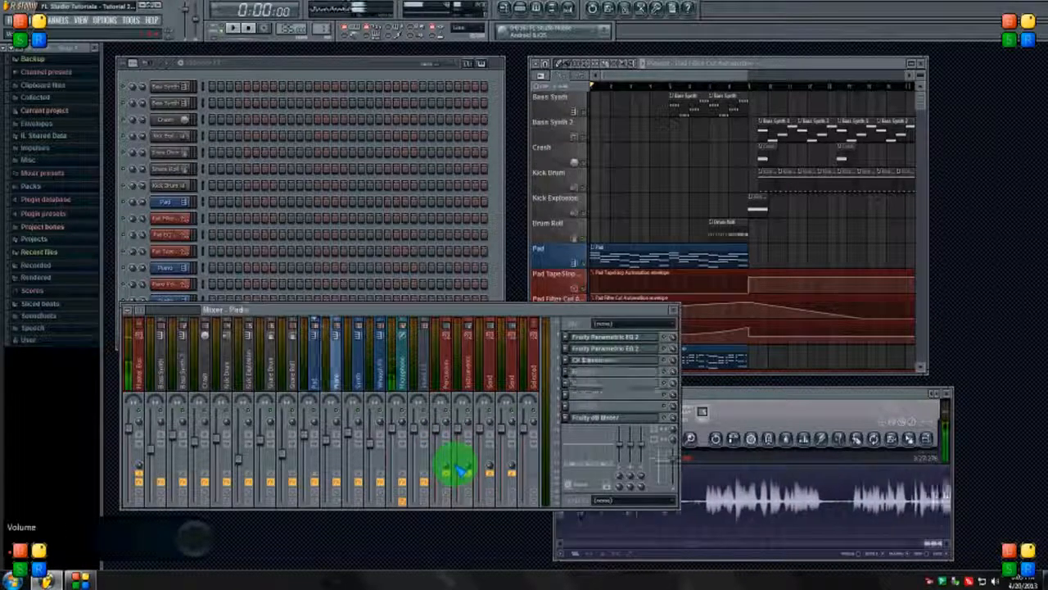
# Step: Route the Pad, Piano, Synth and Whoosh FX mixer tracks to the Instruments send track
pyautogui.click(316, 370)
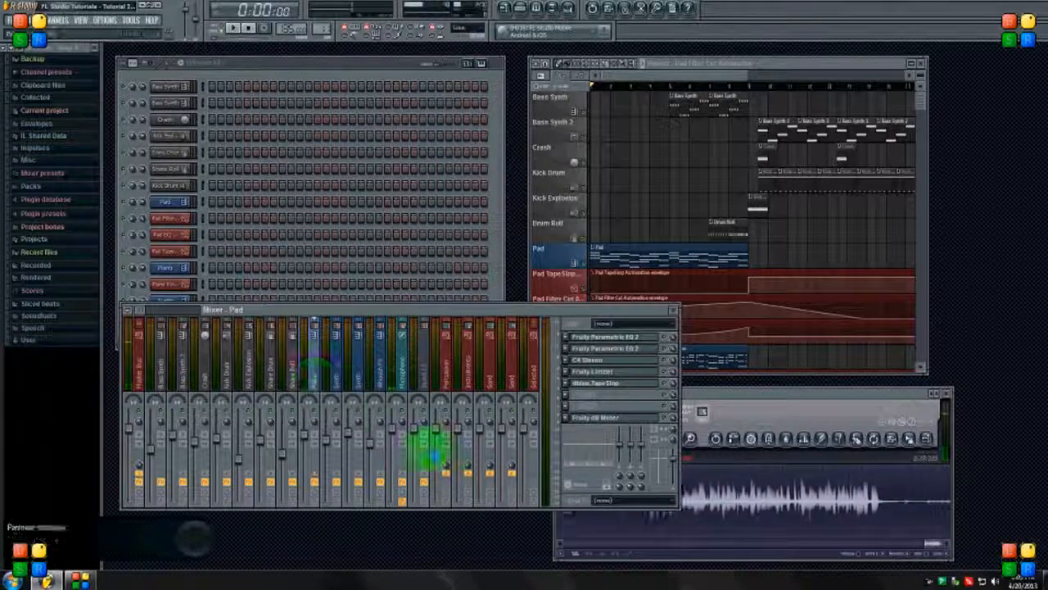
pyautogui.rightClick(478, 462)
pyautogui.click(482, 446)
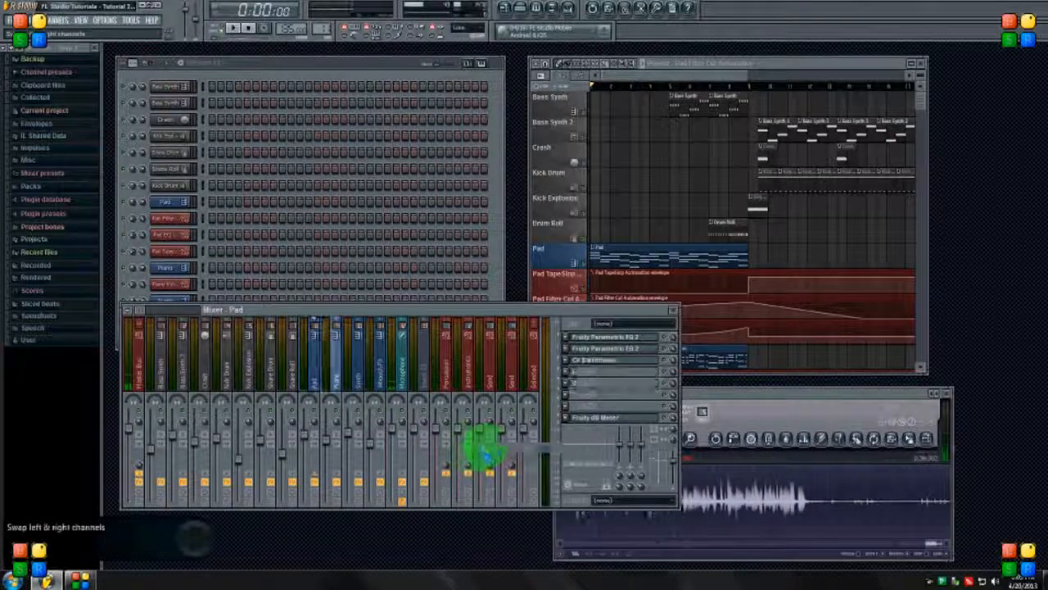
pyautogui.rightClick(489, 447)
pyautogui.click(468, 461)
pyautogui.rightClick(480, 454)
pyautogui.click(483, 452)
pyautogui.rightClick(478, 457)
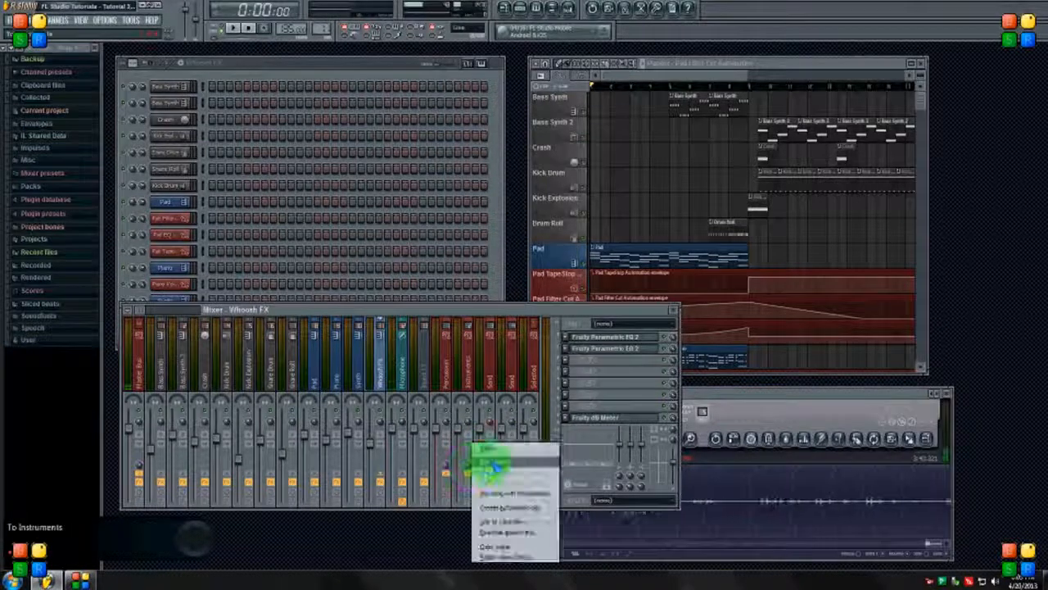
pyautogui.click(485, 451)
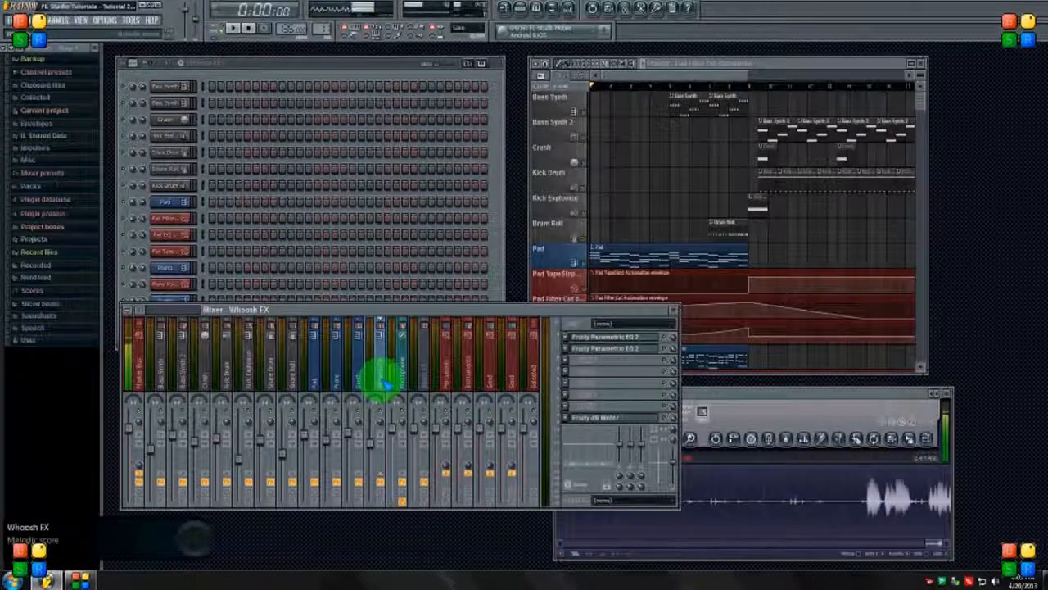
# Step: Turn the Bass Synth track's send to the Master Bus down to 0% and copy that value
pyautogui.click(163, 364)
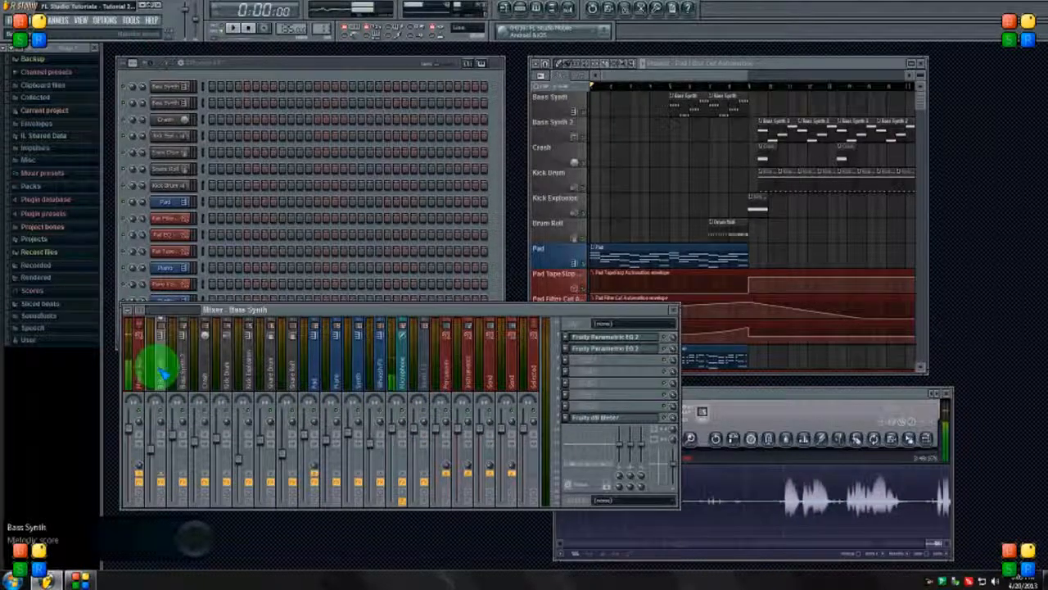
pyautogui.rightClick(141, 471)
pyautogui.click(139, 459)
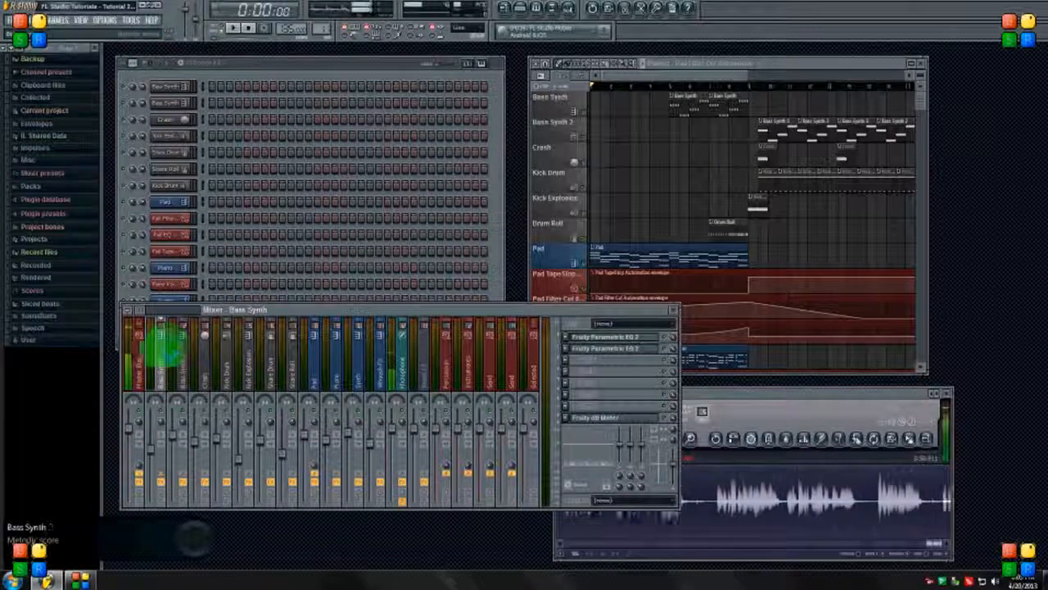
pyautogui.click(450, 371)
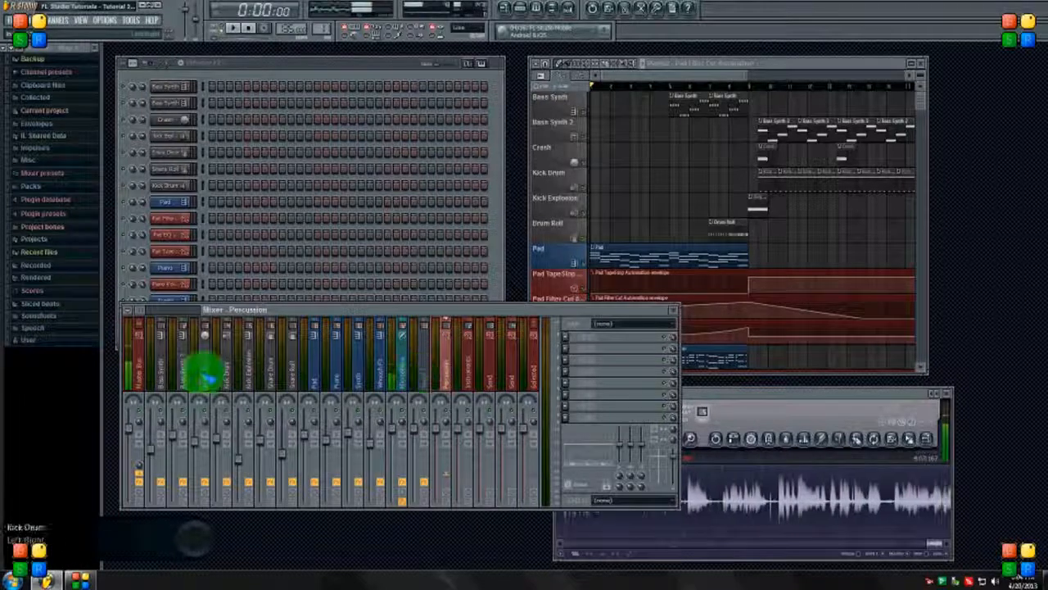
pyautogui.click(162, 370)
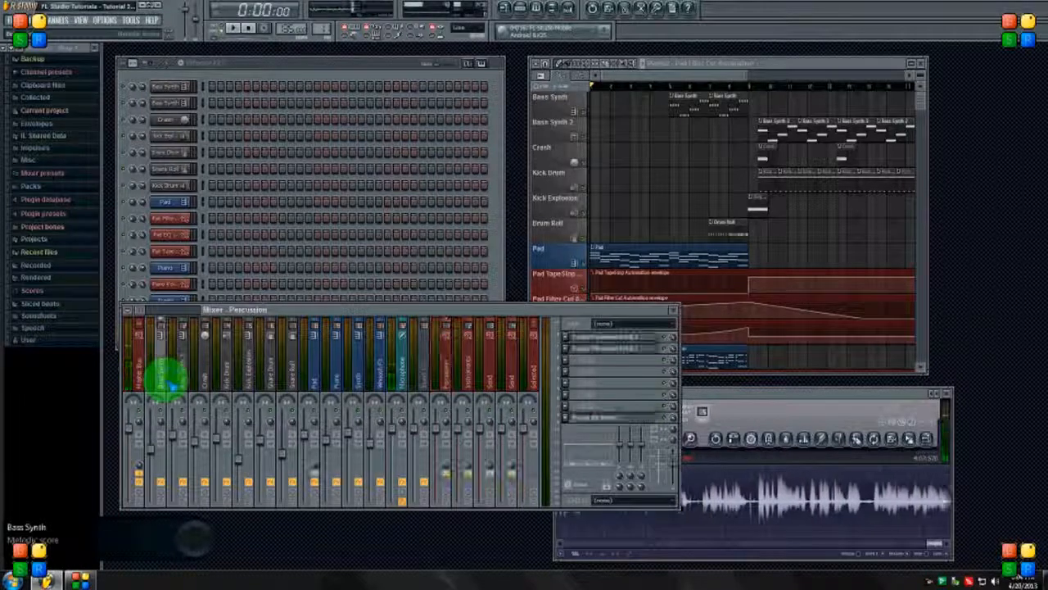
pyautogui.rightClick(141, 469)
pyautogui.click(161, 544)
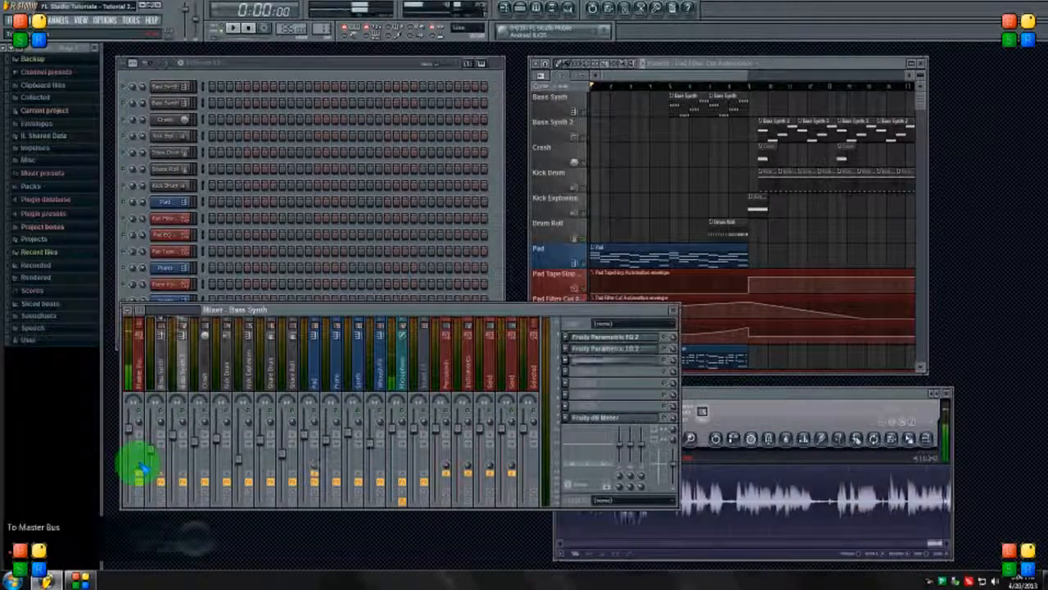
# Step: Paste the 0% value onto the Master Bus sends of Bass Synth 2, Crash, Kick Drum, Kick Explosion, Snare Drum and Snare Roll
pyautogui.rightClick(156, 491)
pyautogui.click(170, 558)
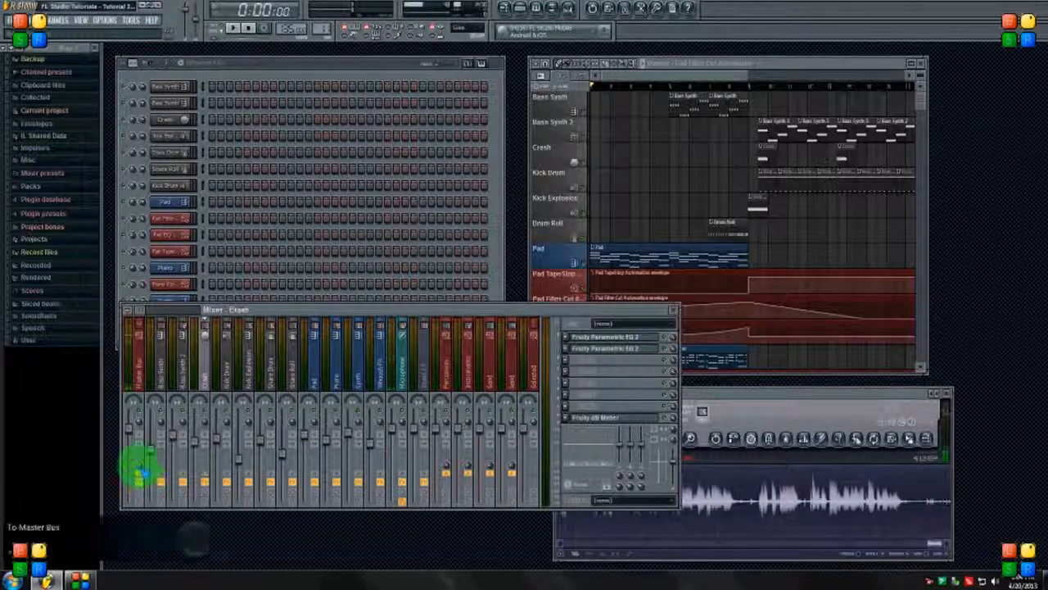
pyautogui.click(168, 558)
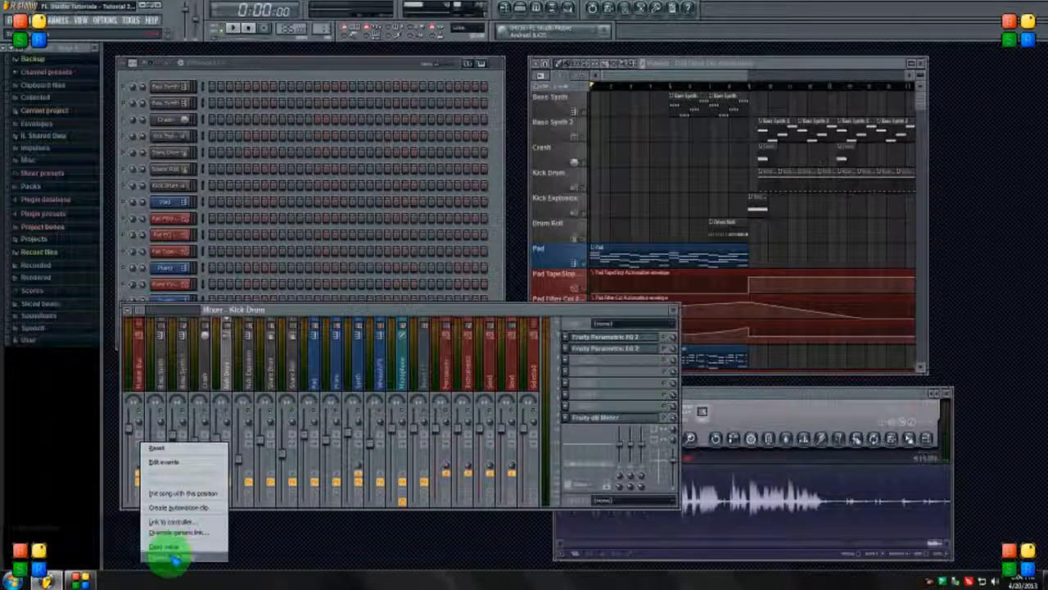
pyautogui.click(168, 558)
pyautogui.rightClick(141, 463)
pyautogui.click(166, 557)
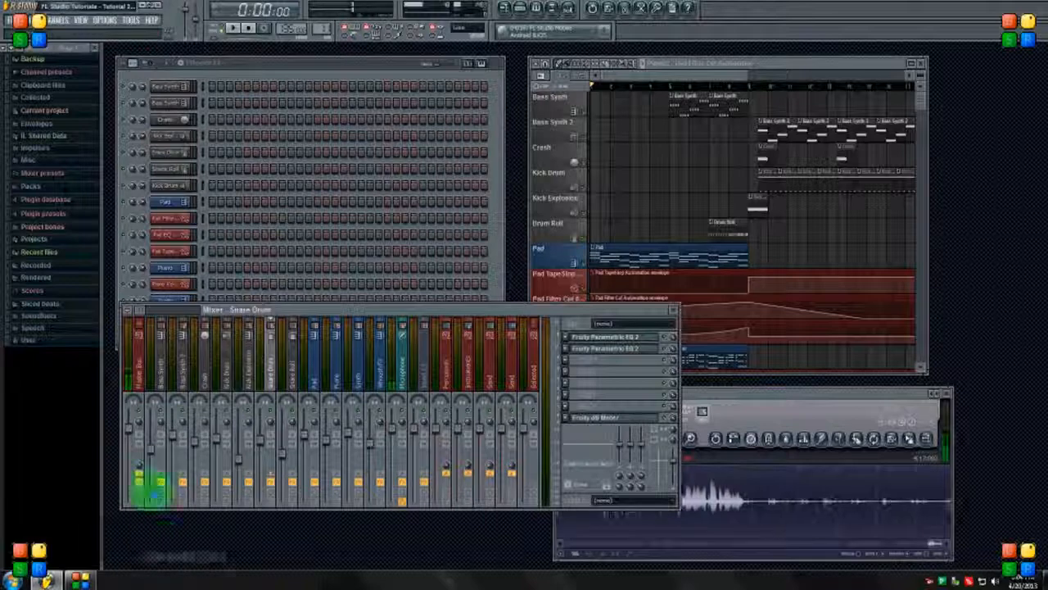
pyautogui.press('Right')
pyautogui.rightClick(140, 464)
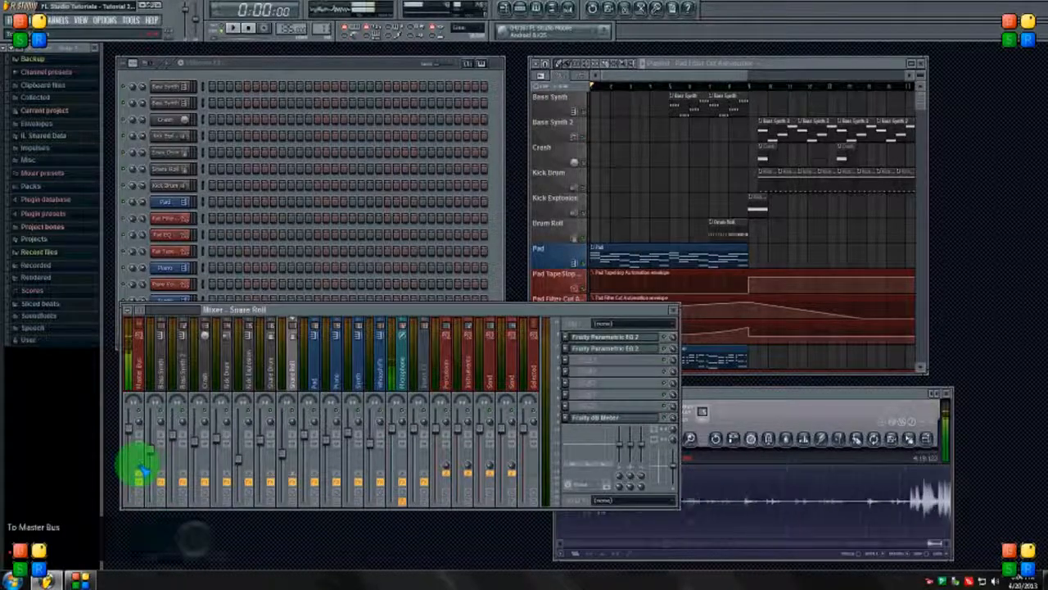
pyautogui.click(168, 558)
# Step: Paste the 0% value onto the Master Bus sends of the Pad, Piano, Synth and Whoosh FX tracks
pyautogui.press('Right')
pyautogui.rightClick(141, 471)
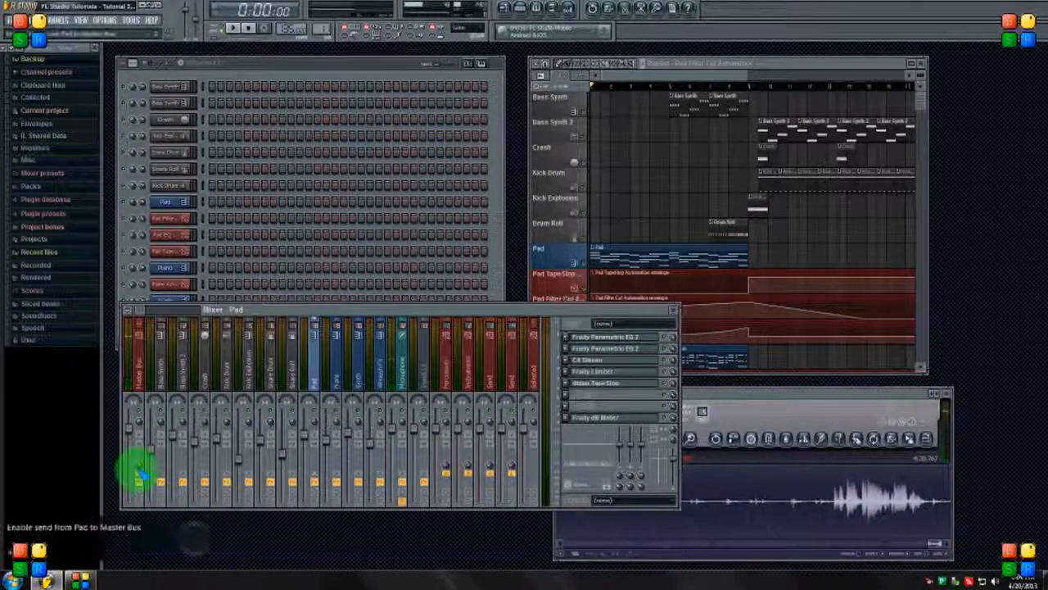
pyautogui.click(166, 557)
pyautogui.press('Right')
pyautogui.rightClick(141, 463)
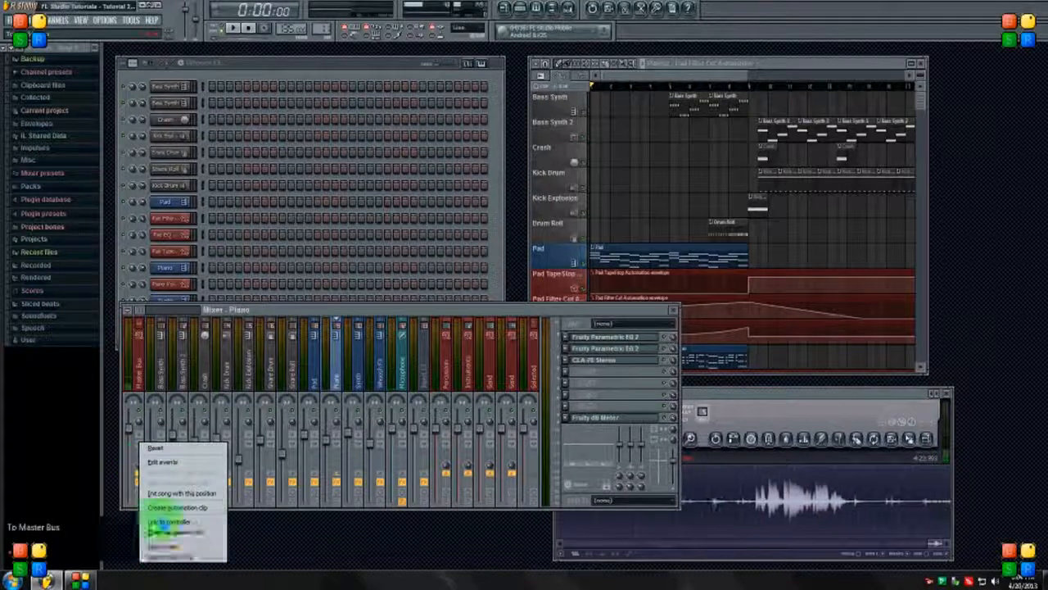
pyautogui.click(166, 557)
pyautogui.press('Right')
pyautogui.rightClick(141, 464)
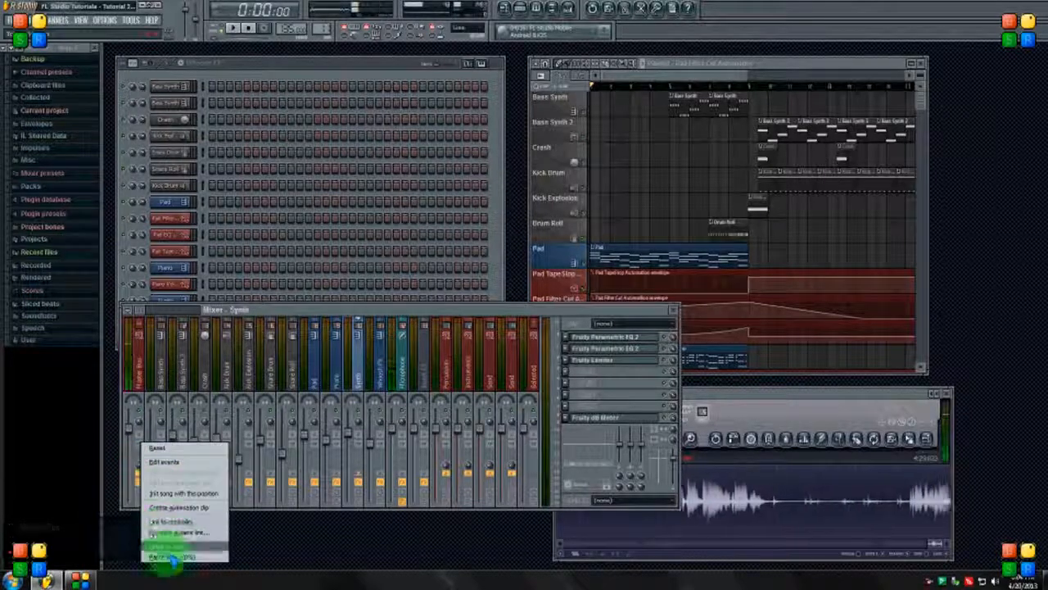
pyautogui.press('Right')
pyautogui.click(203, 408)
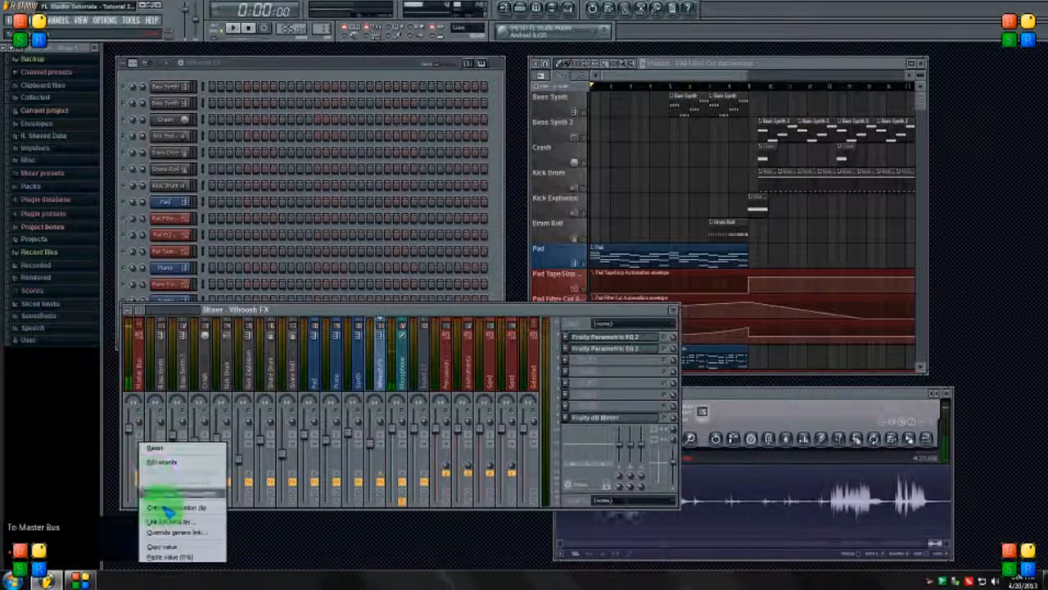
pyautogui.click(172, 557)
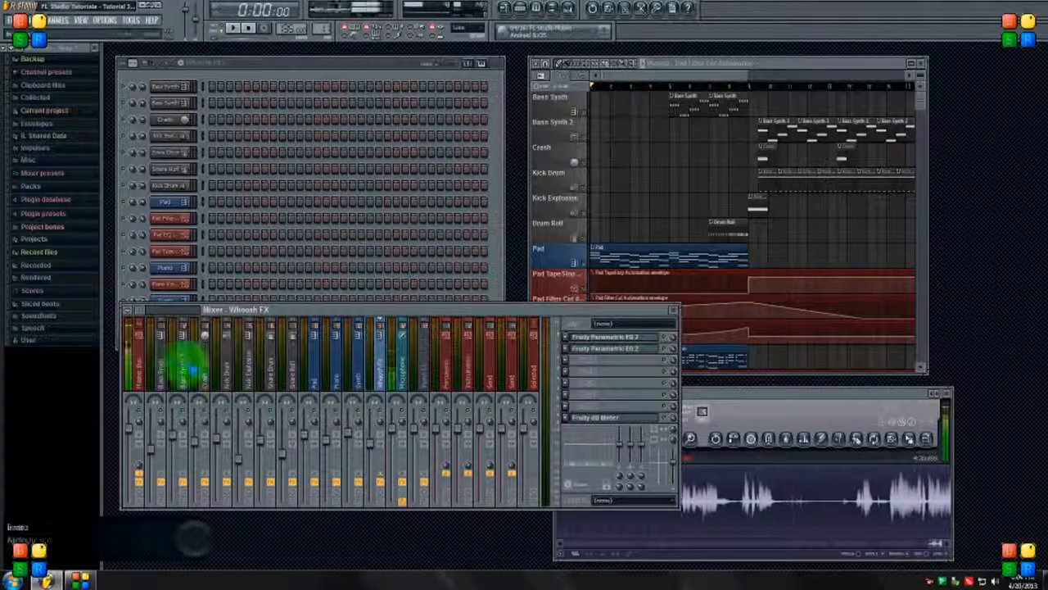
# Step: Compare the Master Bus and Bass Synth mixer tracks to review how Bass Synth is routed
pyautogui.click(141, 367)
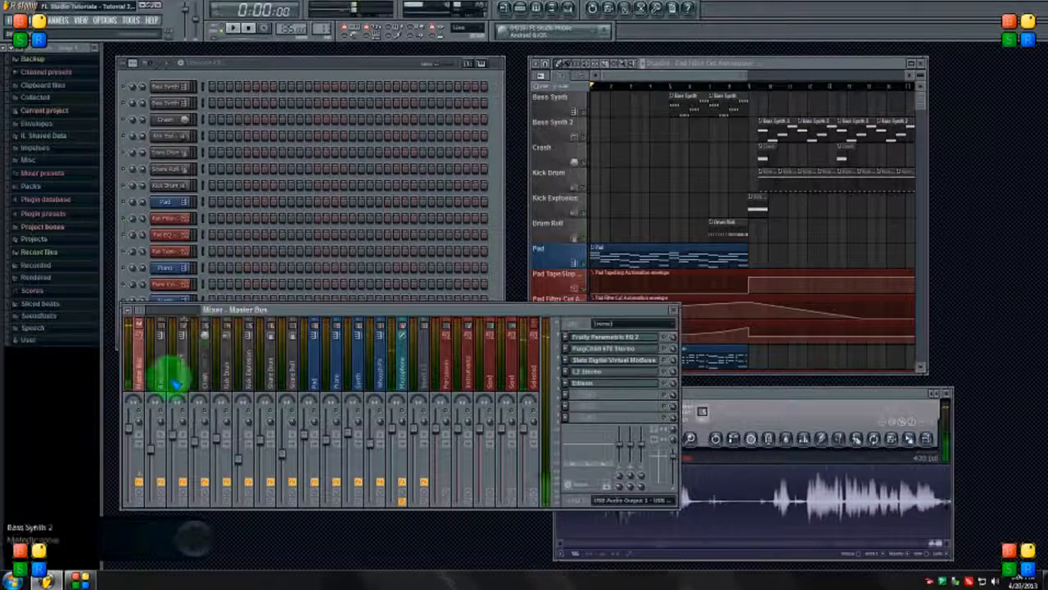
pyautogui.click(174, 368)
pyautogui.click(742, 398)
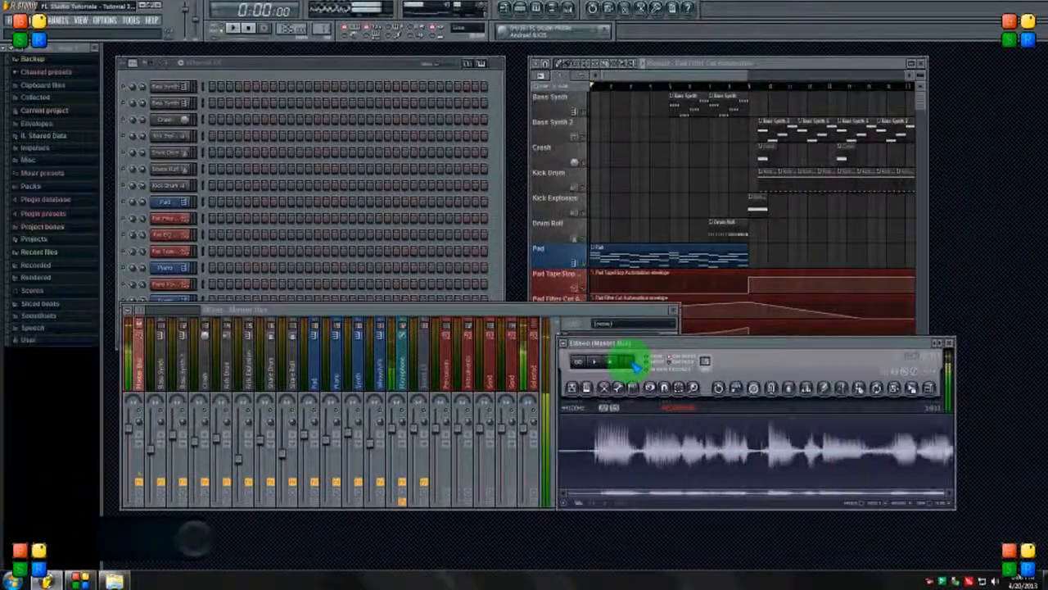
pyautogui.click(158, 363)
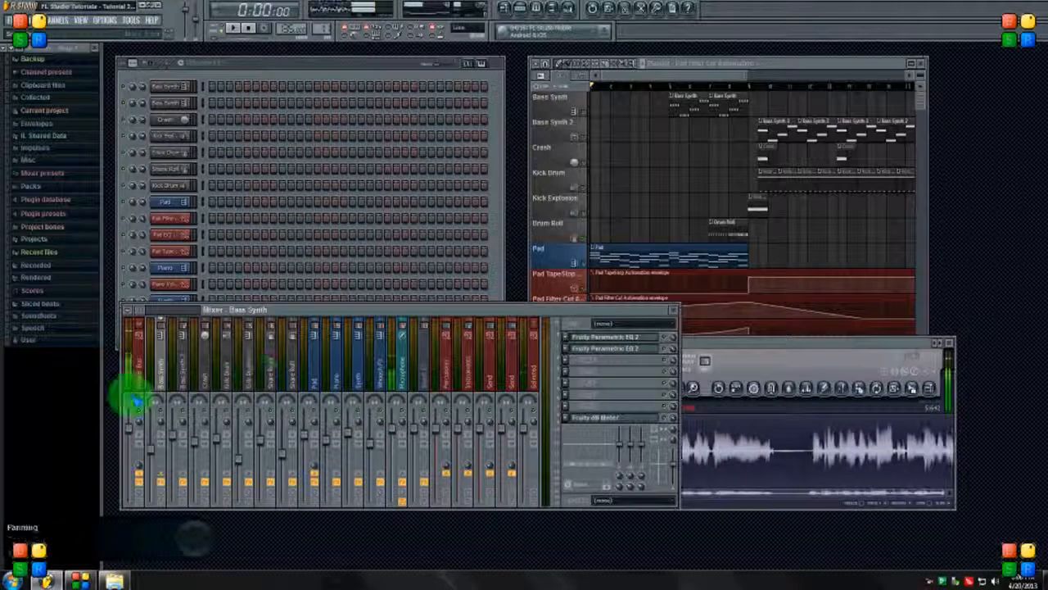
pyautogui.click(142, 379)
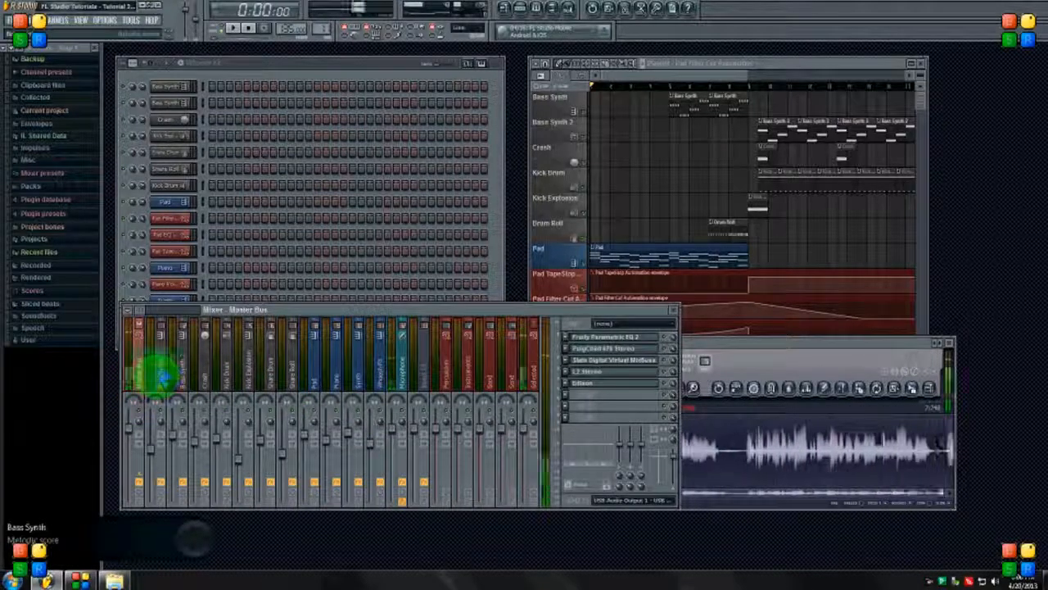
pyautogui.click(164, 379)
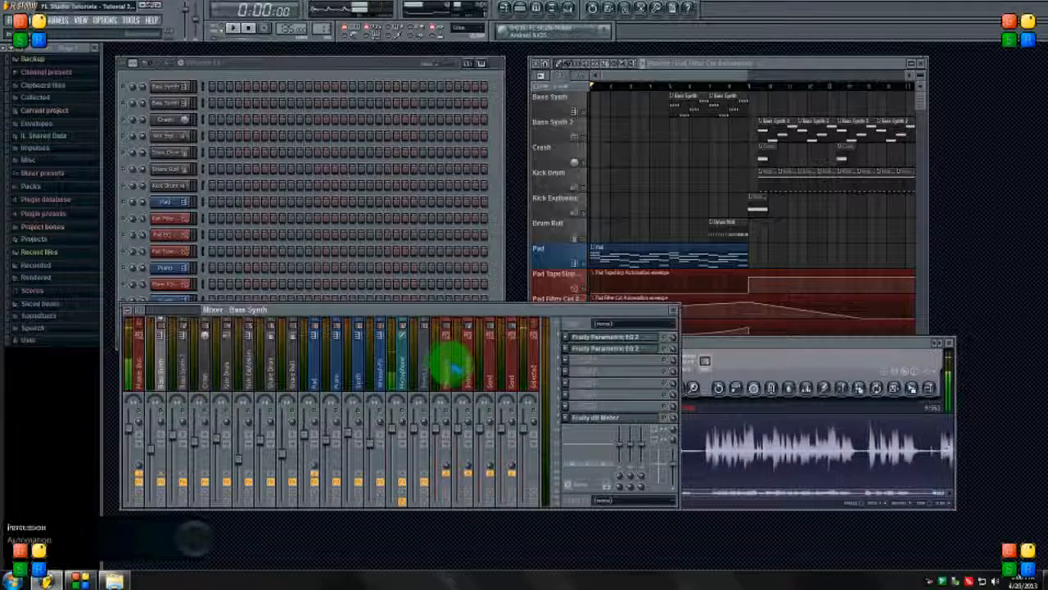
# Step: Inspect the Percussion and Instruments send tracks against the tracks that feed them, and shift the mixer window slightly sideways
pyautogui.click(455, 367)
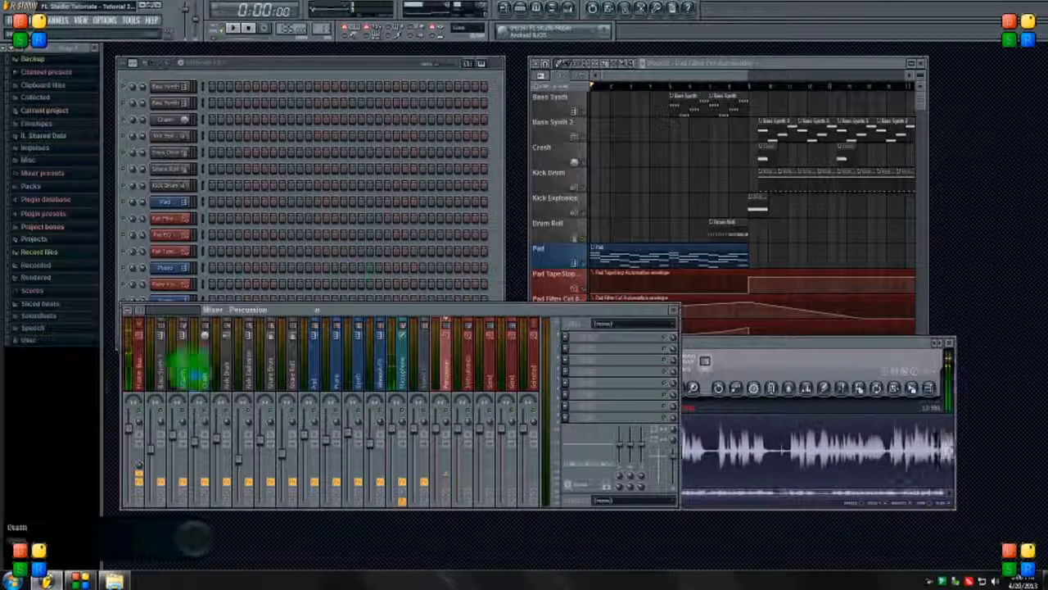
pyautogui.click(361, 372)
pyautogui.click(468, 370)
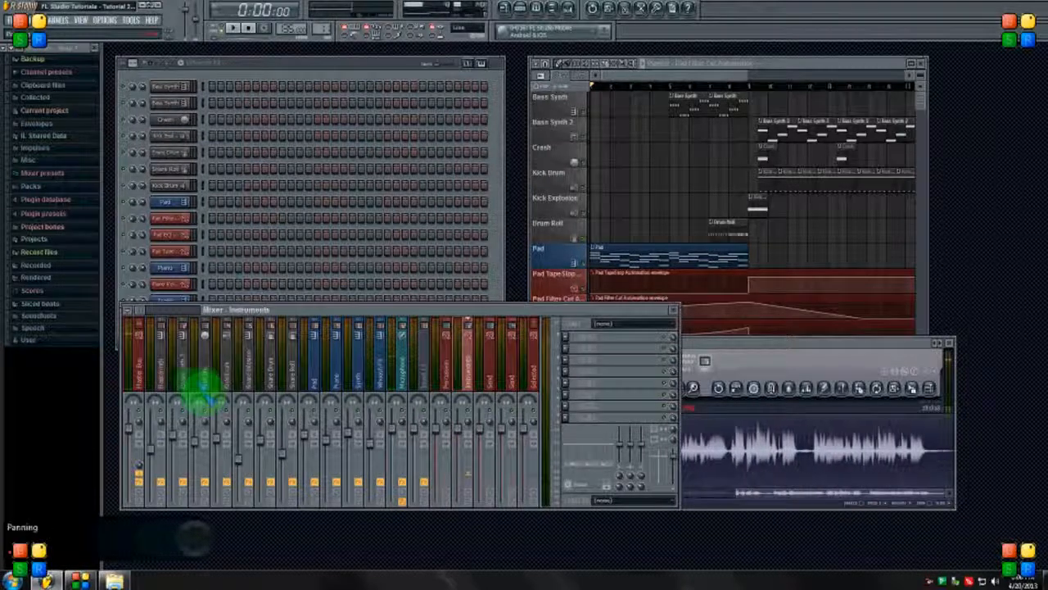
pyautogui.click(160, 369)
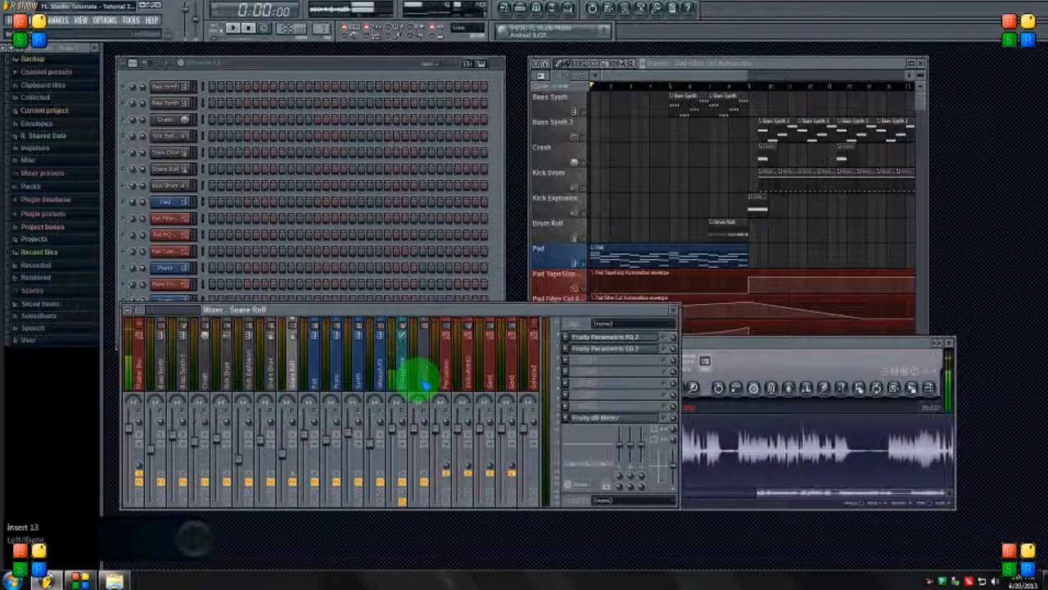
pyautogui.click(447, 370)
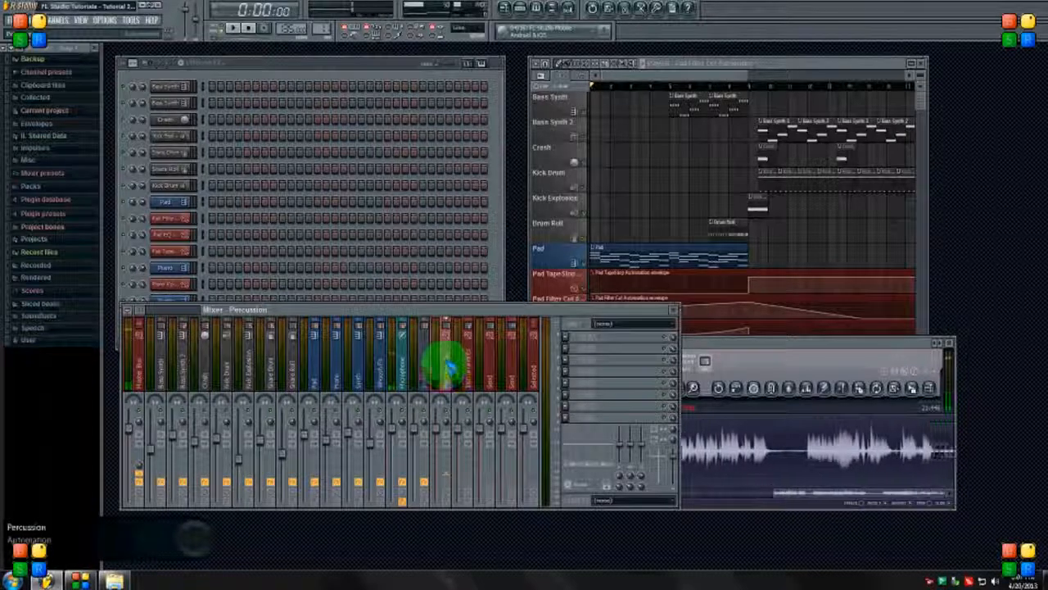
pyautogui.moveTo(449, 311); pyautogui.dragTo(479, 310)
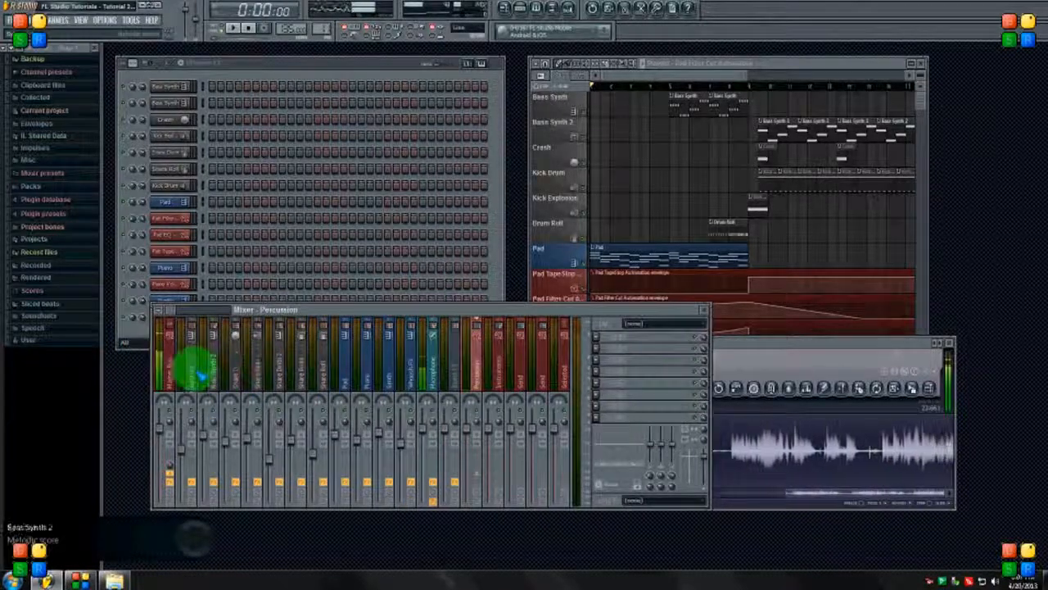
# Step: Examine the Bass Synth, Crash, Master Bus and Percussion mixer tracks to trace how the grouped tracks are routed
pyautogui.click(190, 364)
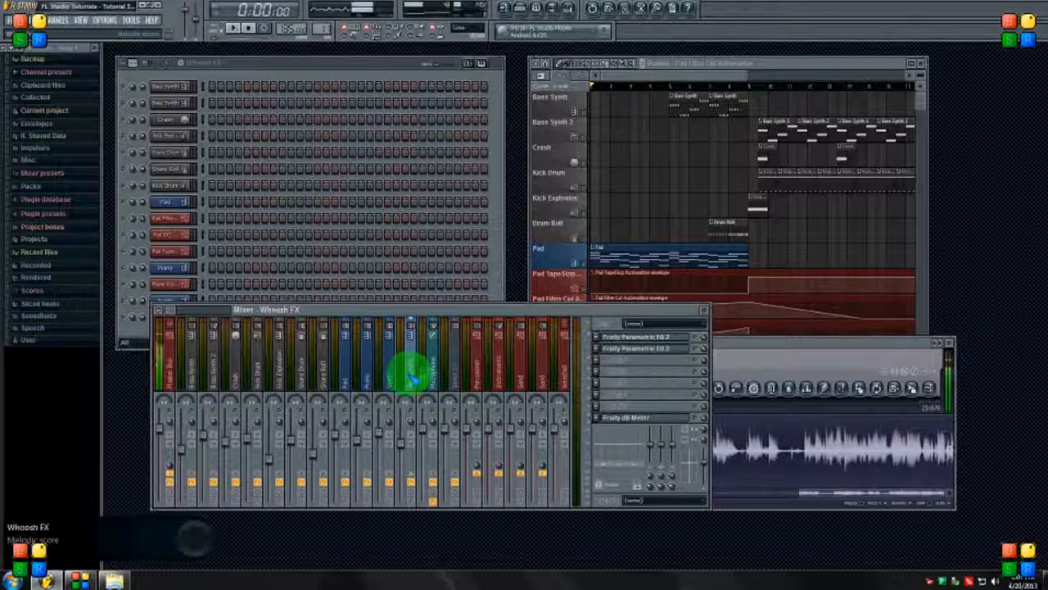
pyautogui.click(164, 368)
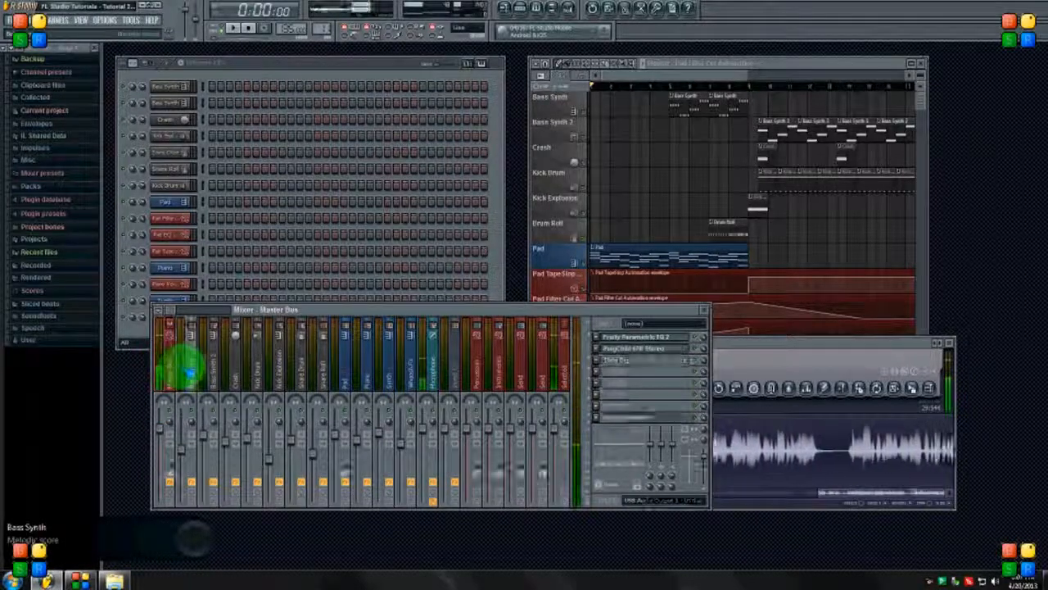
pyautogui.click(190, 365)
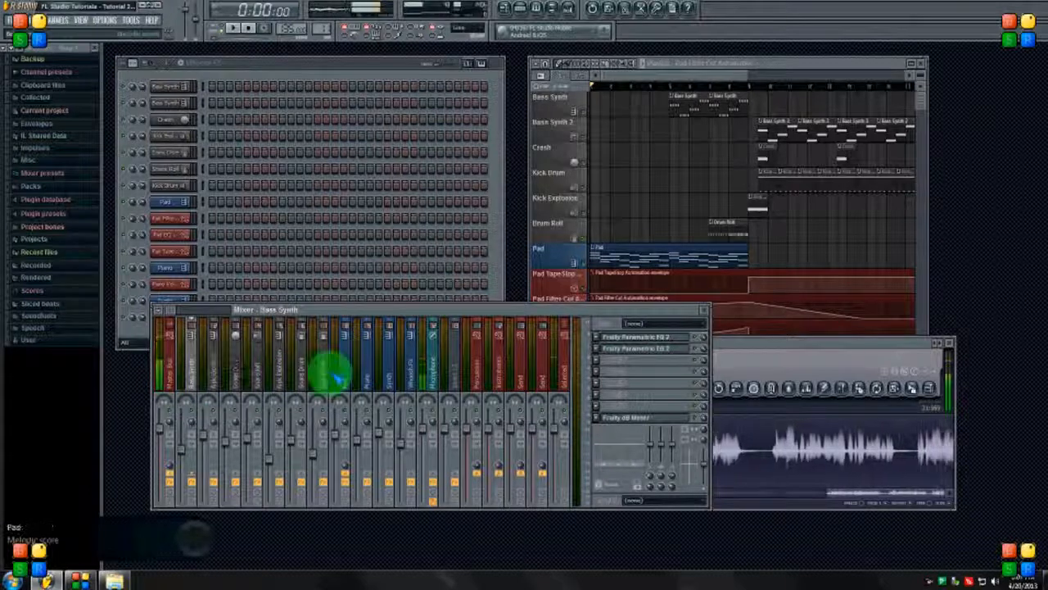
pyautogui.click(238, 368)
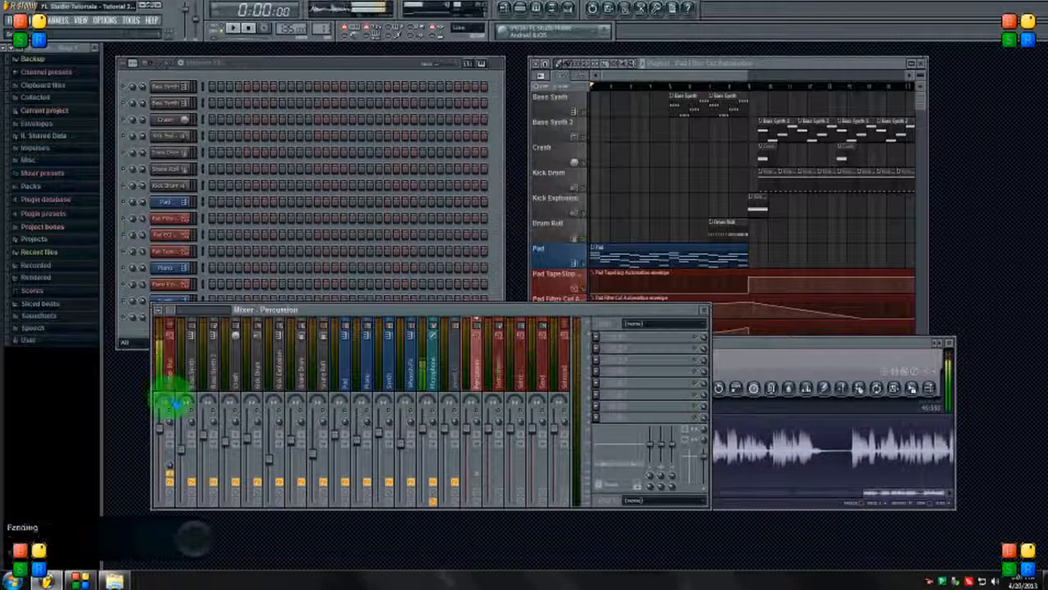
pyautogui.click(195, 365)
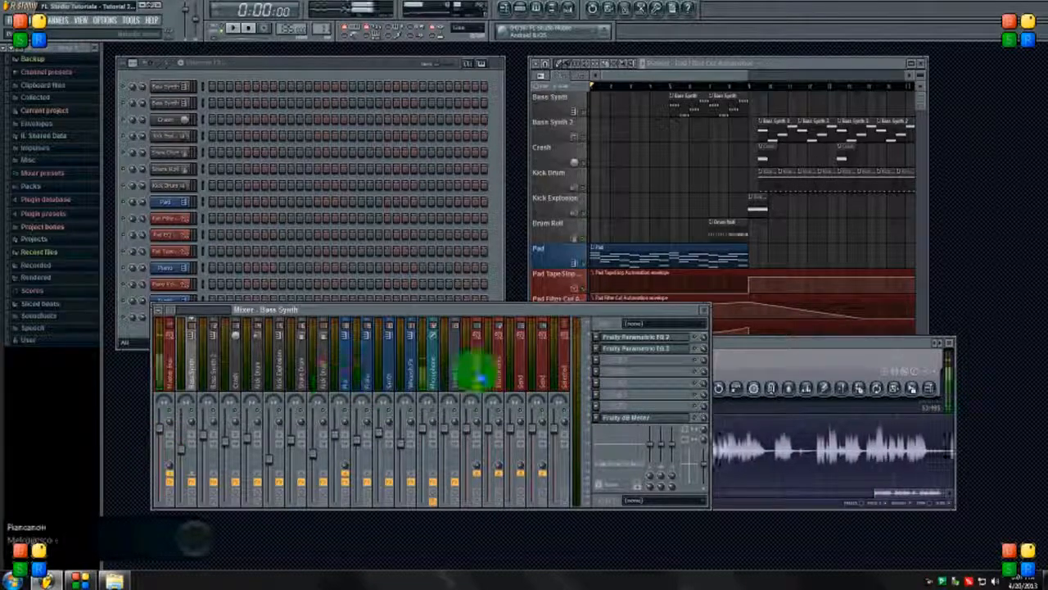
pyautogui.click(477, 372)
pyautogui.click(471, 434)
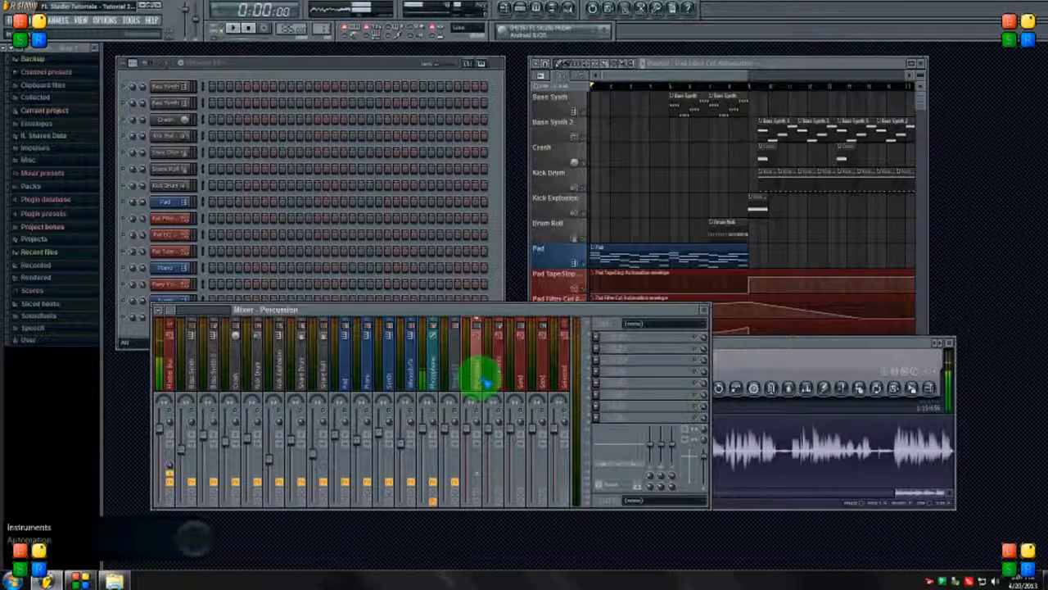
# Step: Play the song and examine the signal levels on the Instruments send and the Pad track in the mixer
pyautogui.click(235, 27)
pyautogui.click(489, 360)
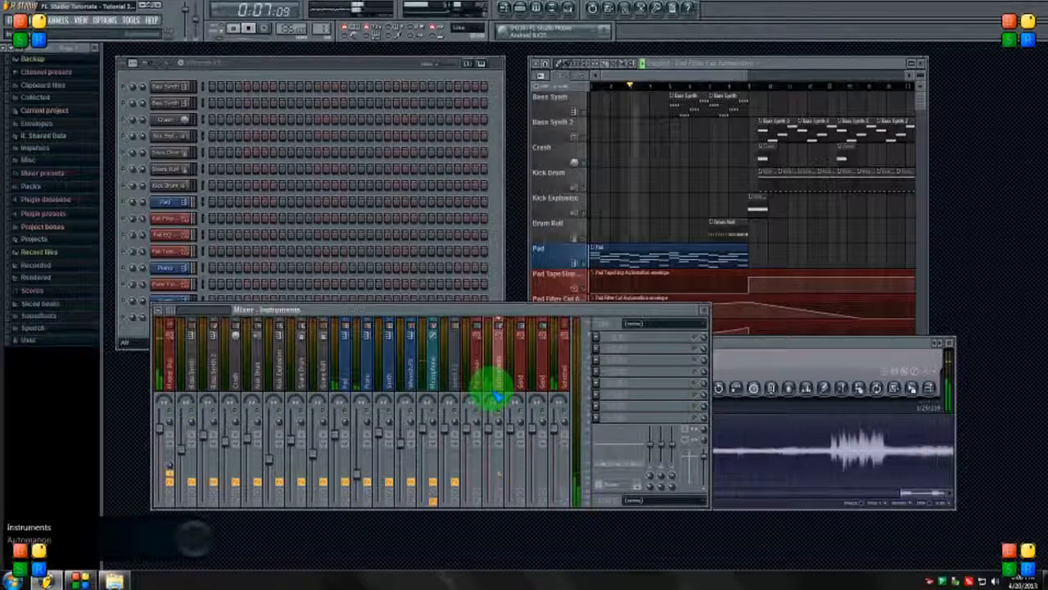
pyautogui.click(347, 390)
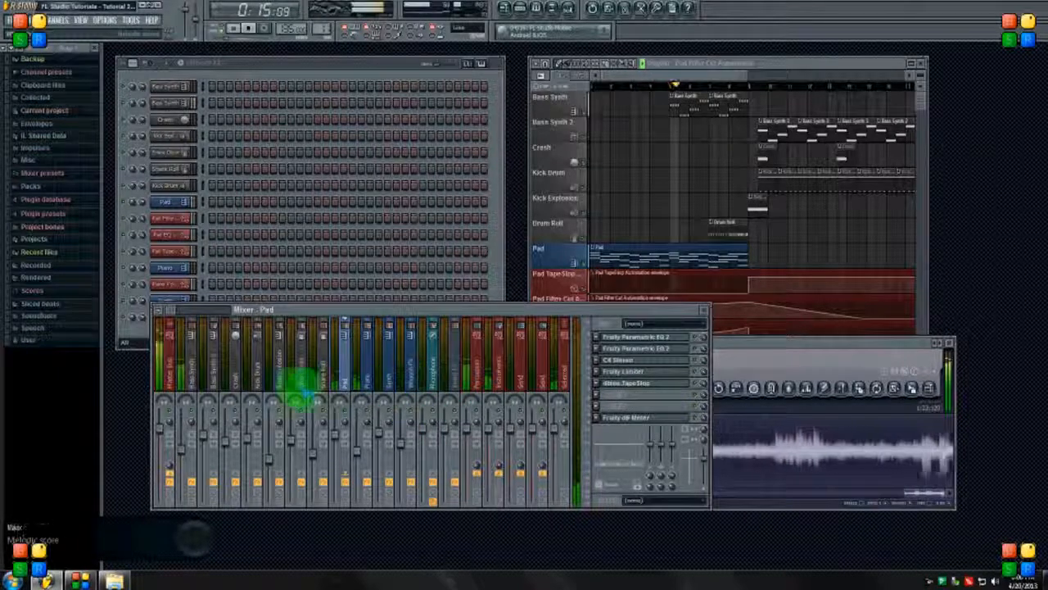
# Step: Load Fruity Parametric EQ 2 into the first effect slot of the Percussion send track
pyautogui.click(477, 376)
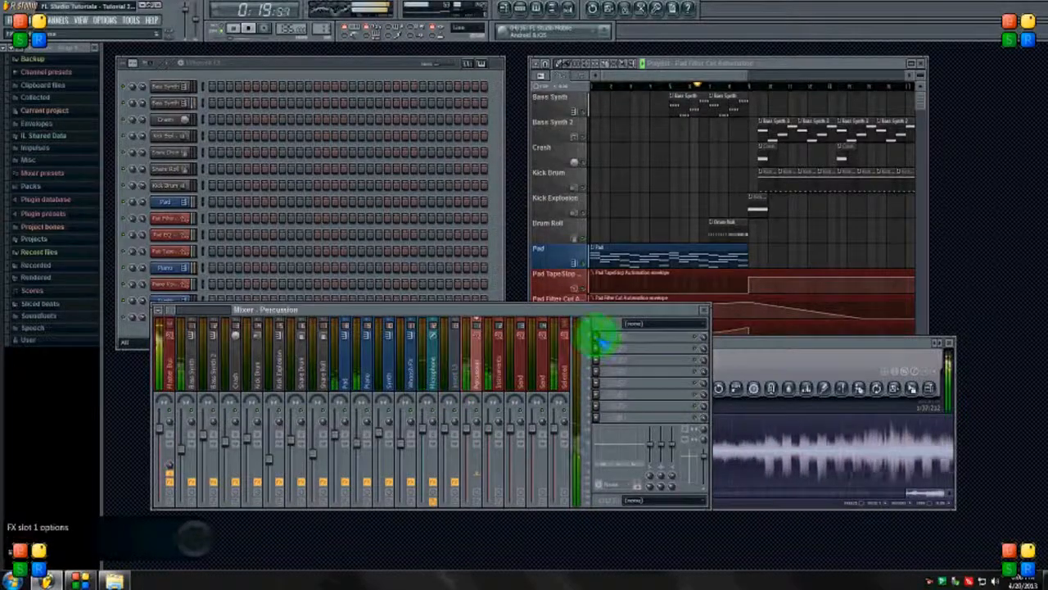
pyautogui.click(601, 339)
pyautogui.click(725, 520)
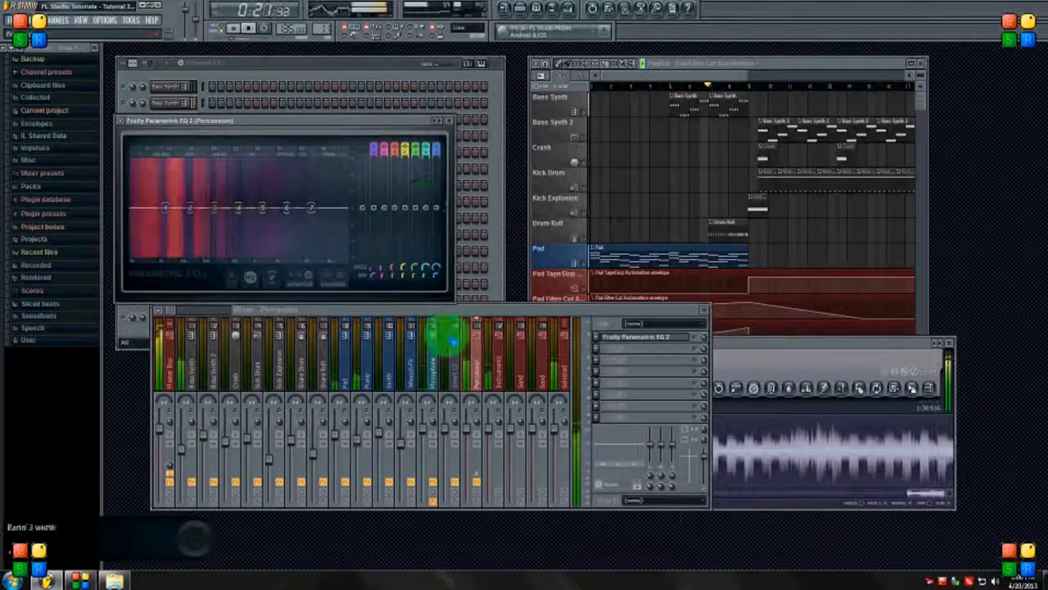
# Step: Load Fruity Parametric EQ 2 into the Instruments send's first effect slot, place its window below the Percussion EQ and stop playback
pyautogui.click(498, 365)
pyautogui.click(602, 339)
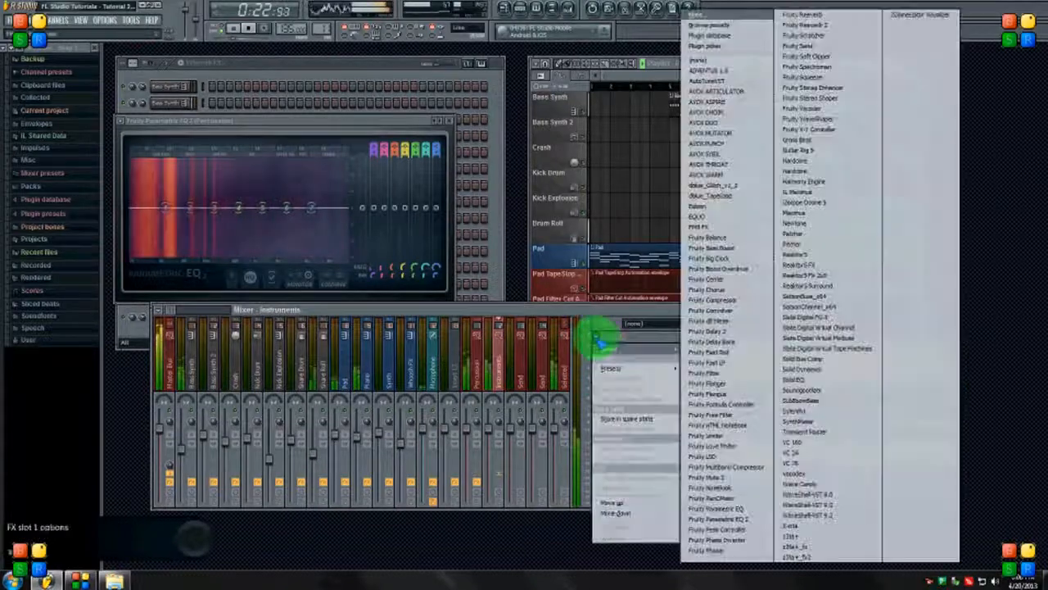
pyautogui.click(717, 520)
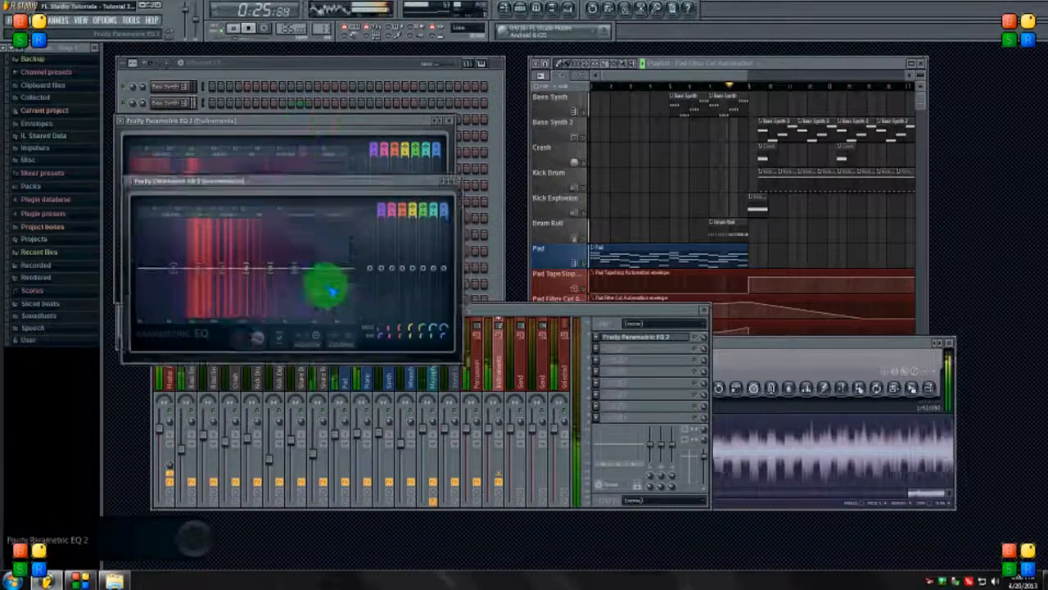
pyautogui.moveTo(332, 291); pyautogui.dragTo(372, 315)
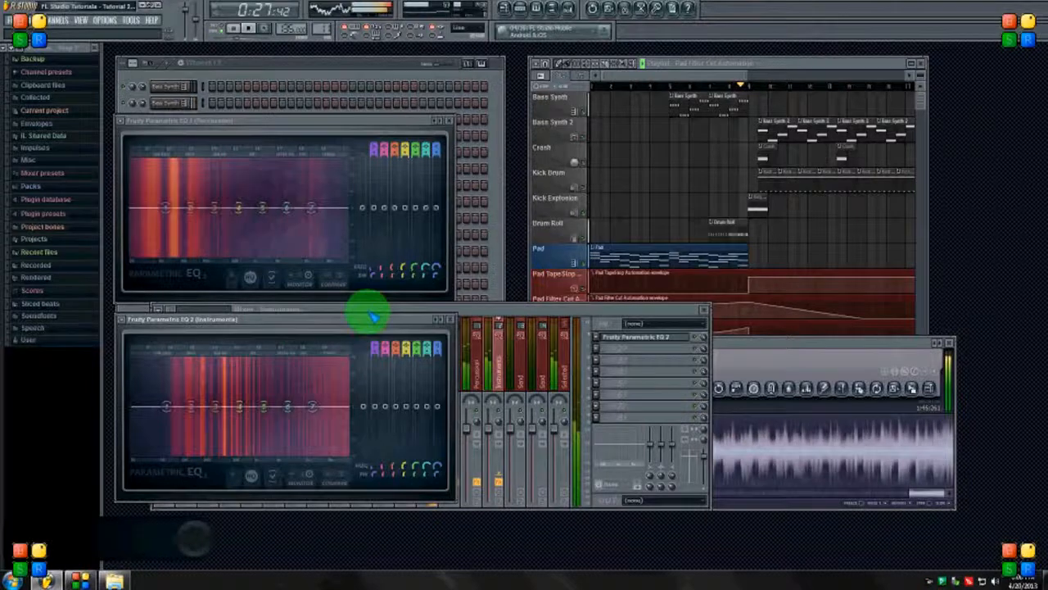
pyautogui.click(247, 28)
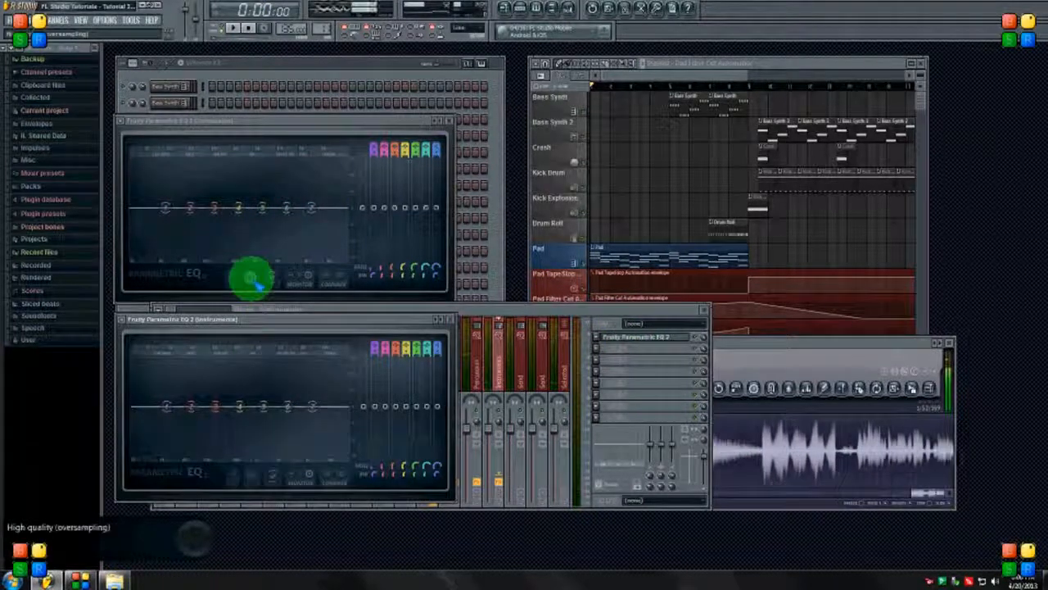
# Step: Restart playback, move the Instruments EQ window beside the Percussion EQ and try a band-pass style preset on it
pyautogui.click(221, 120)
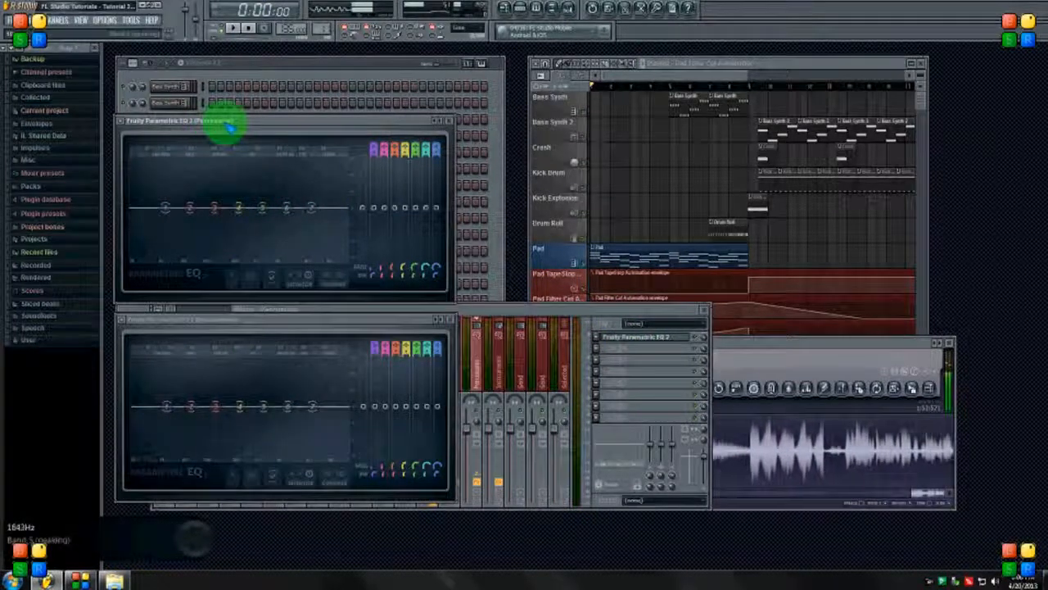
pyautogui.click(233, 29)
pyautogui.moveTo(213, 311); pyautogui.dragTo(480, 174)
pyautogui.moveTo(434, 271); pyautogui.dragTo(421, 348)
pyautogui.click(391, 183)
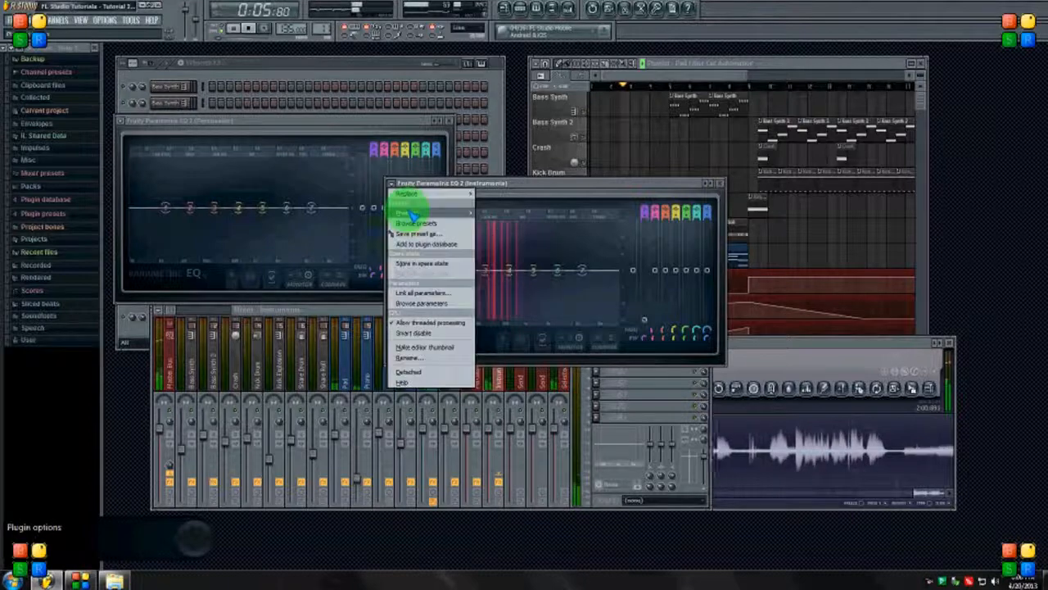
pyautogui.moveTo(414, 214)
pyautogui.click(527, 436)
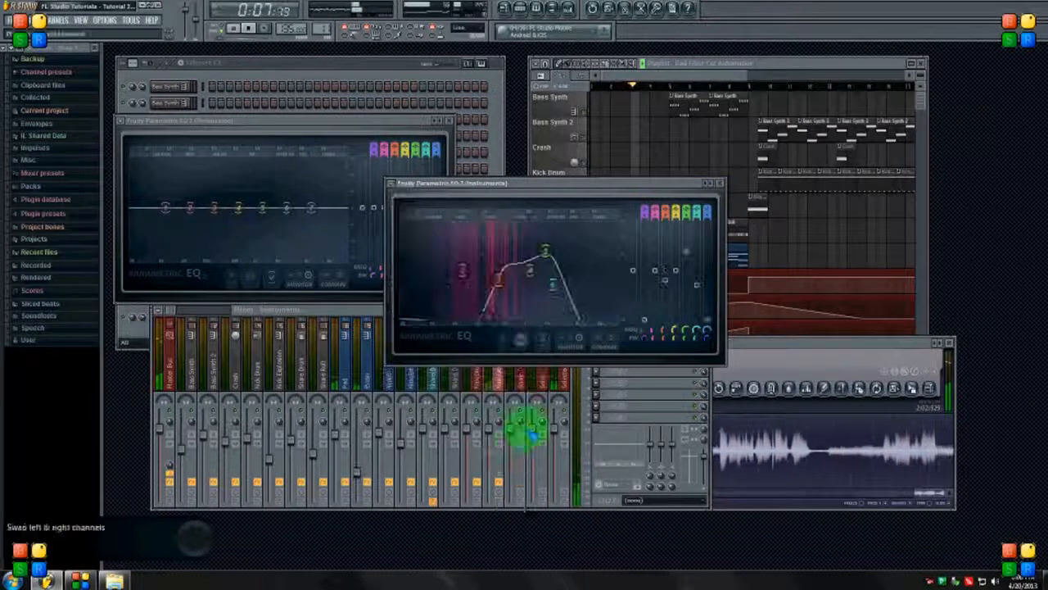
# Step: Return the Instruments EQ to its flat default preset, close both EQ windows and stop playback
pyautogui.click(390, 183)
pyautogui.moveTo(413, 213)
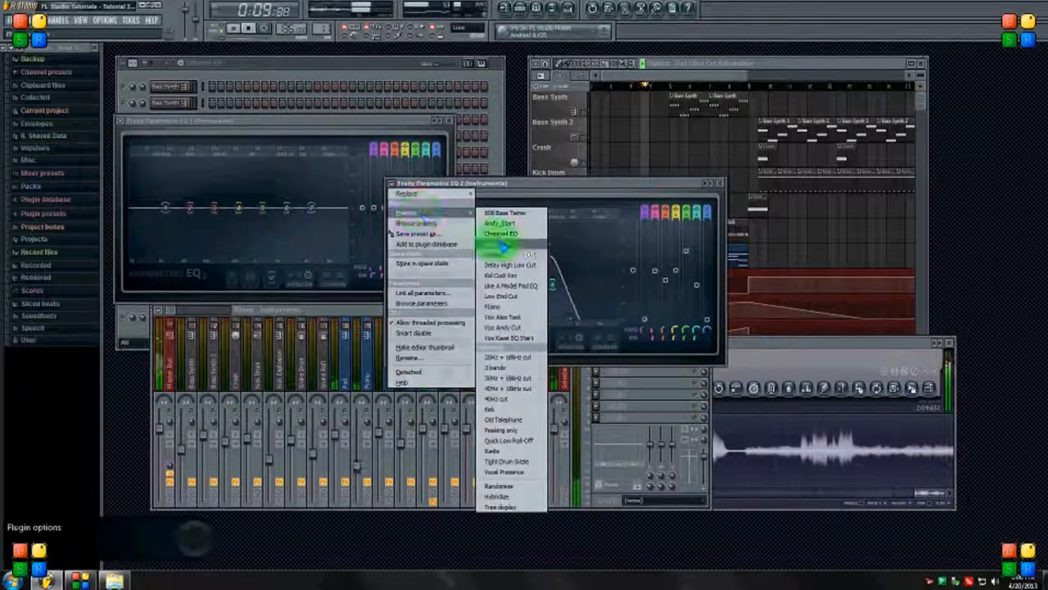
pyautogui.click(504, 244)
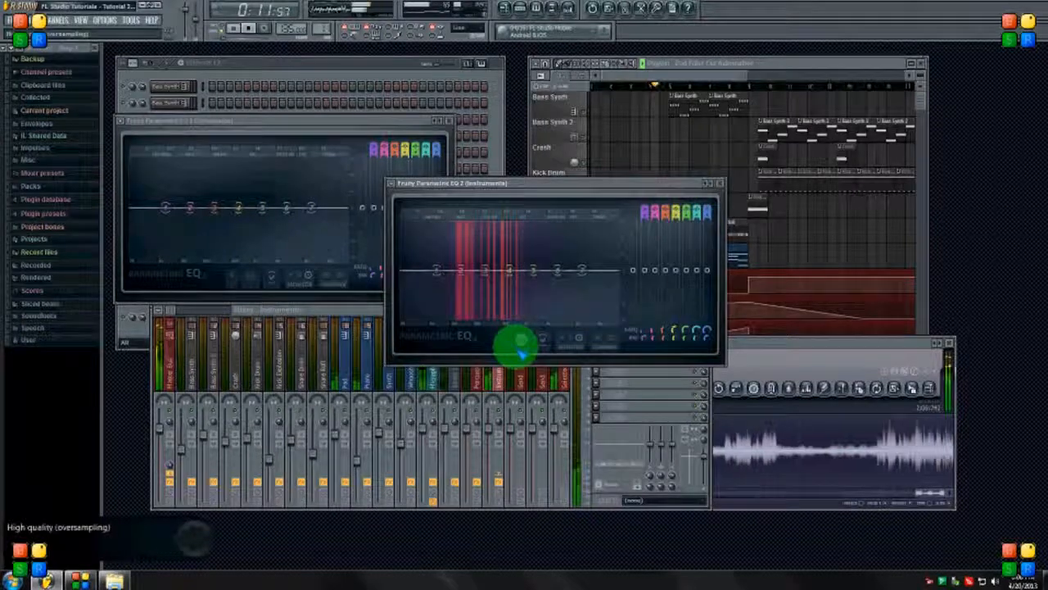
pyautogui.click(720, 183)
pyautogui.click(464, 122)
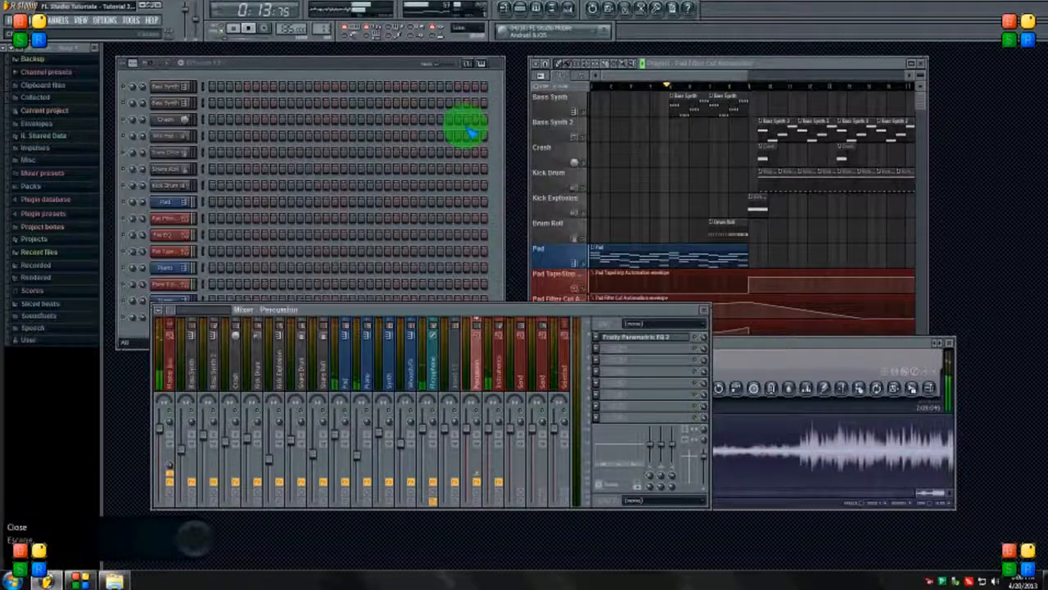
pyautogui.press('space')
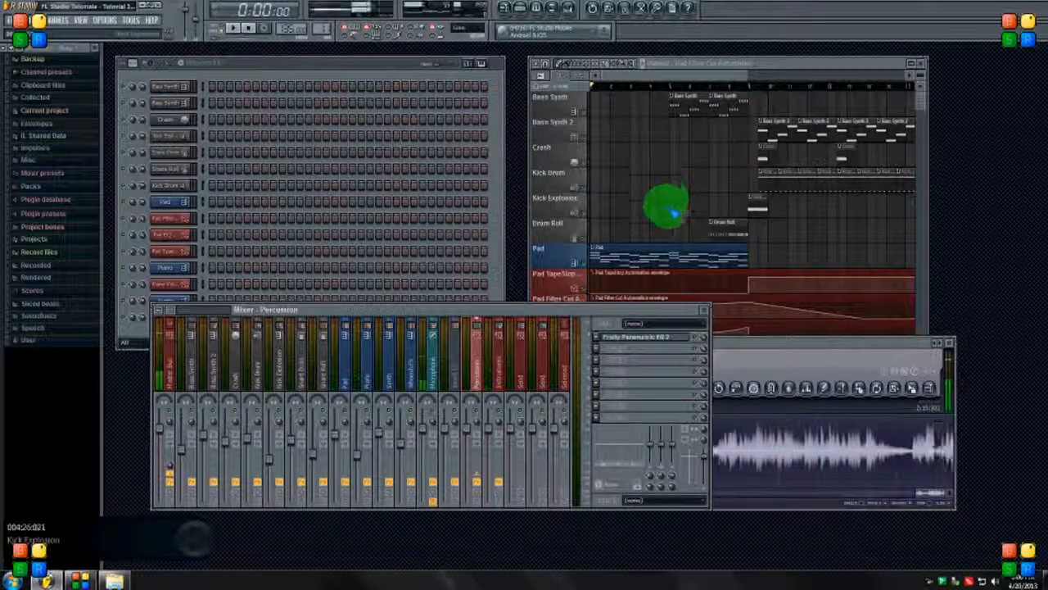
# Step: Reopen the EQs of the Percussion and Instruments sends and place the Instruments EQ window below the Percussion one
pyautogui.click(481, 370)
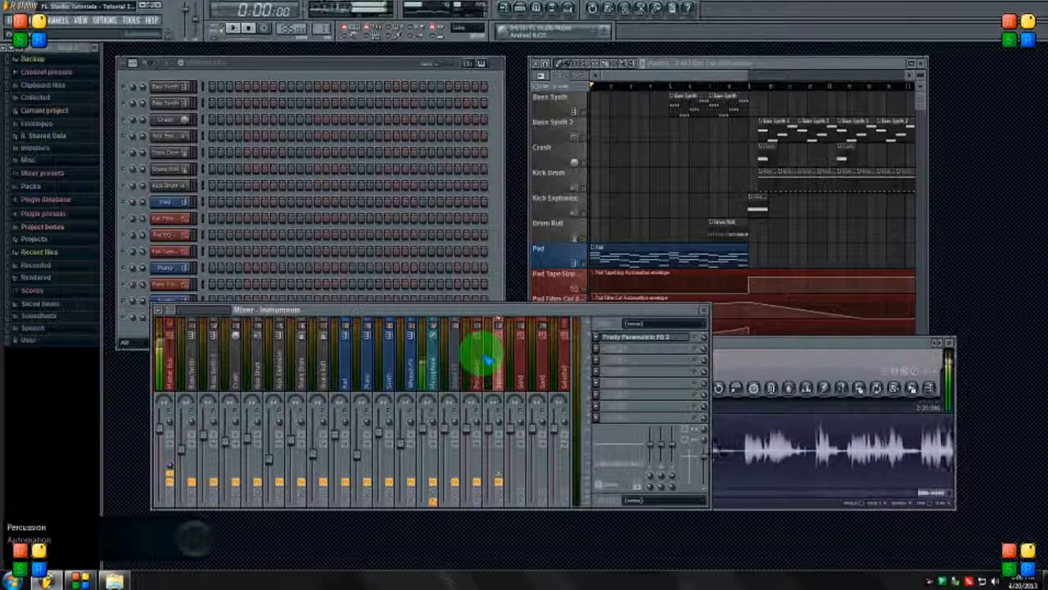
pyautogui.click(190, 378)
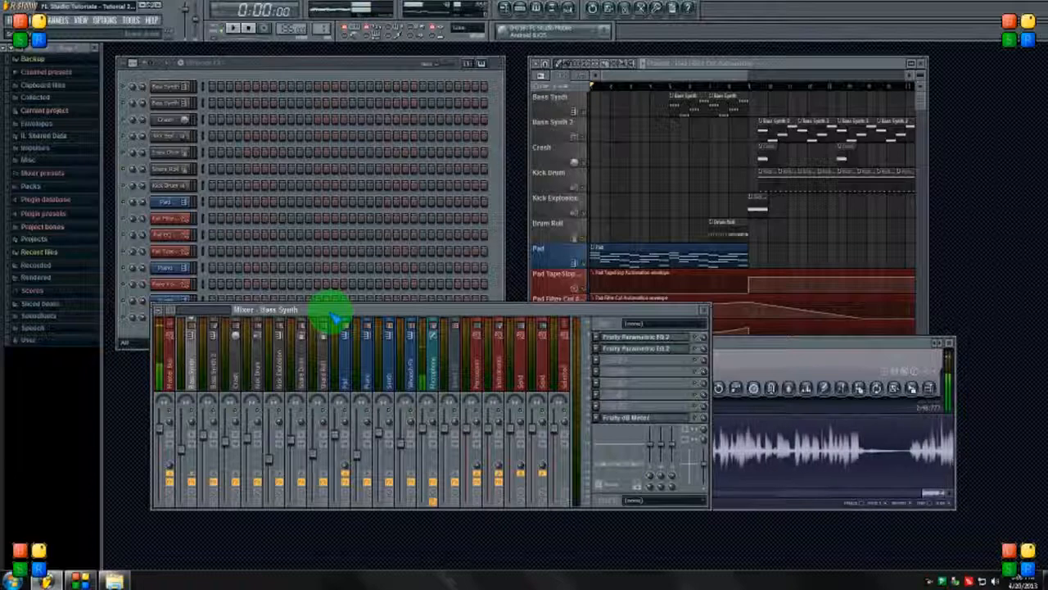
pyautogui.click(476, 365)
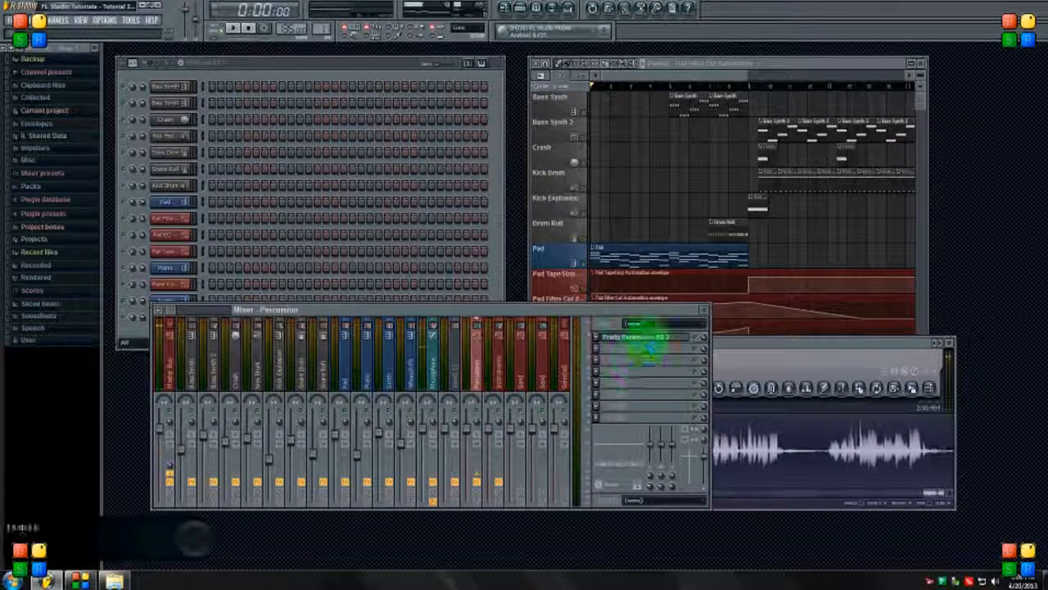
pyautogui.click(646, 337)
pyautogui.click(500, 369)
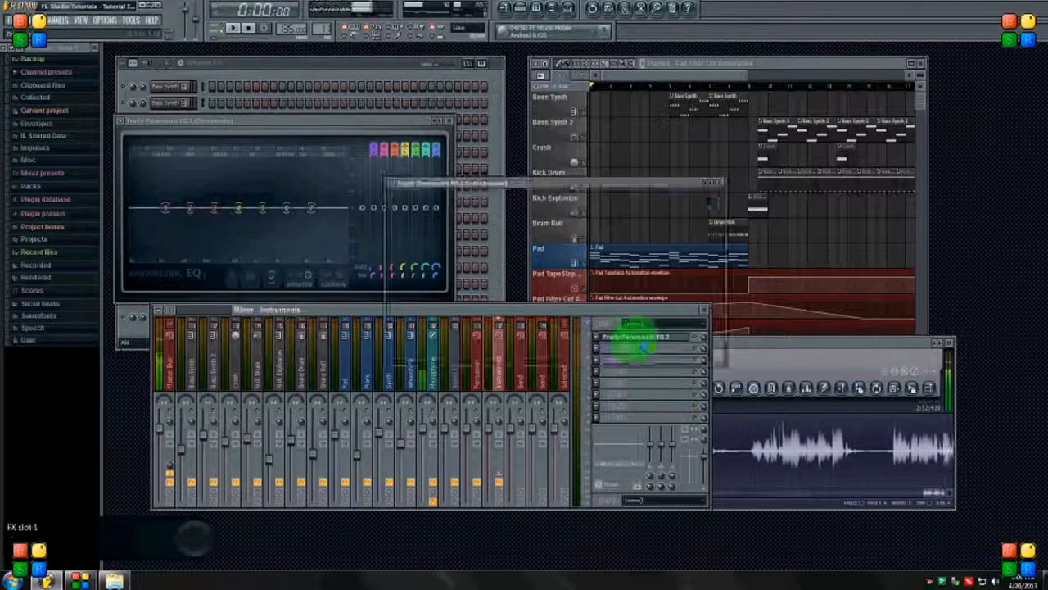
pyautogui.click(643, 344)
pyautogui.moveTo(484, 199); pyautogui.dragTo(240, 325)
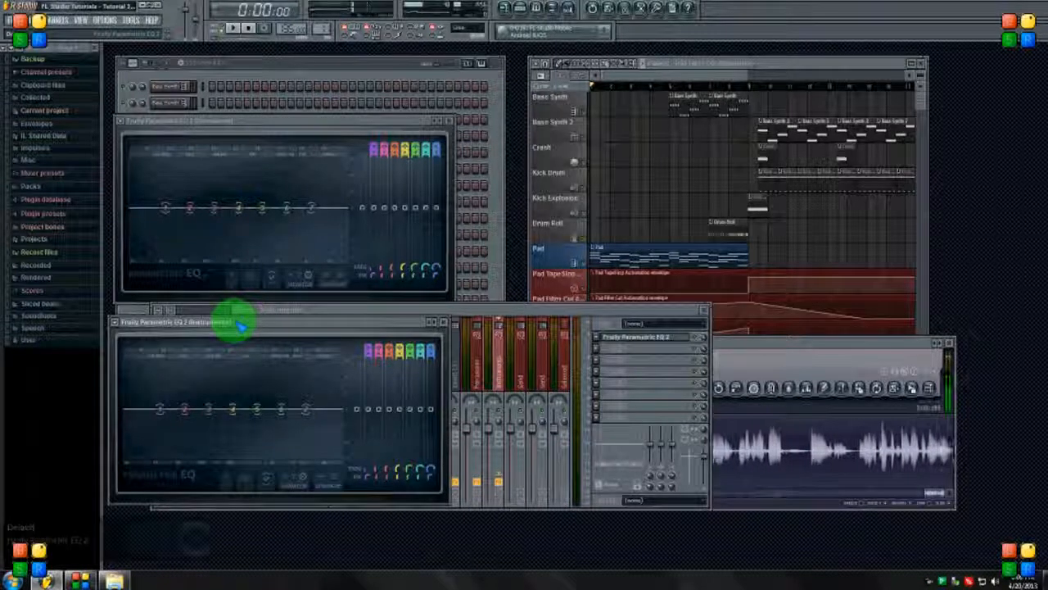
# Step: Bring the Instruments EQ window back in front of the mixer and line up the Percussion EQ window directly above it
pyautogui.click(480, 367)
pyautogui.click(483, 370)
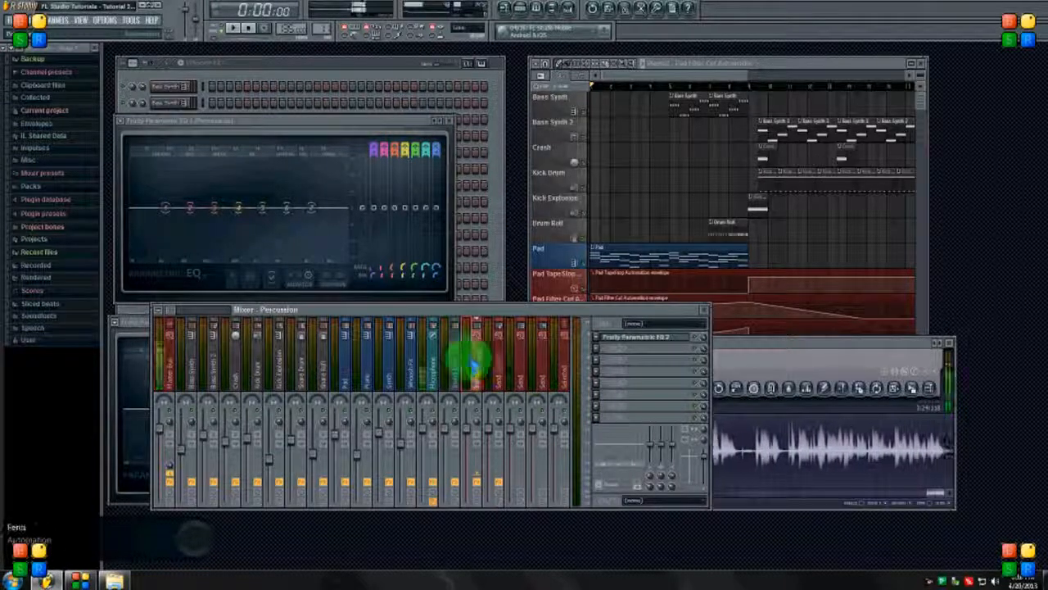
pyautogui.click(141, 321)
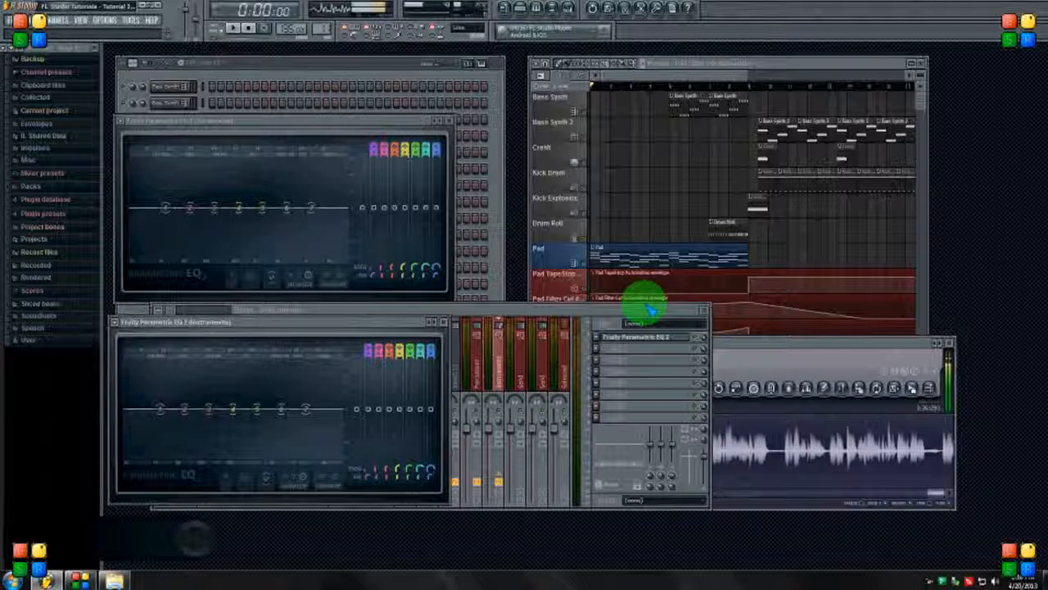
pyautogui.moveTo(281, 123)
pyautogui.mouseDown()
pyautogui.moveTo(264, 128)
pyautogui.moveTo(280, 134)
pyautogui.mouseUp()
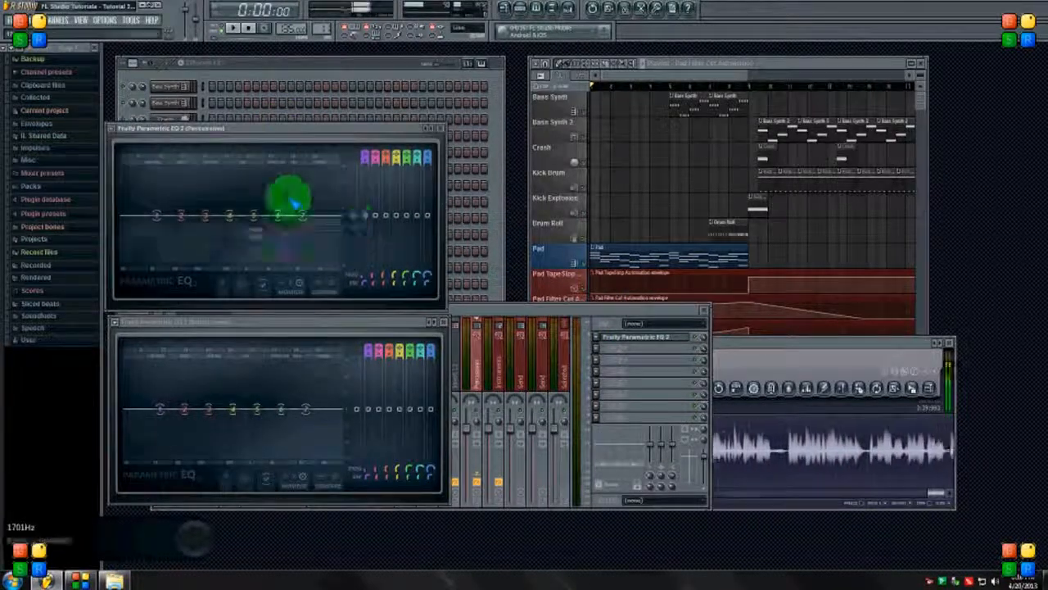
pyautogui.moveTo(214, 404); pyautogui.dragTo(255, 440)
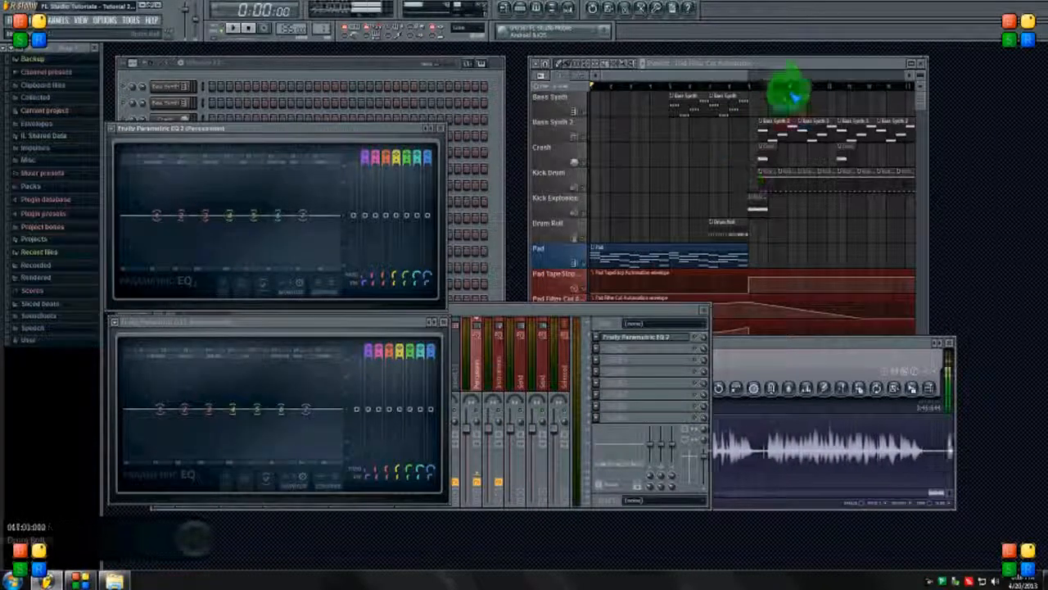
# Step: Play the song from where Bass Synth 2 enters to compare both EQ spectra, and try out the Percussion EQ's band 3 level
pyautogui.click(762, 88)
pyautogui.press('space')
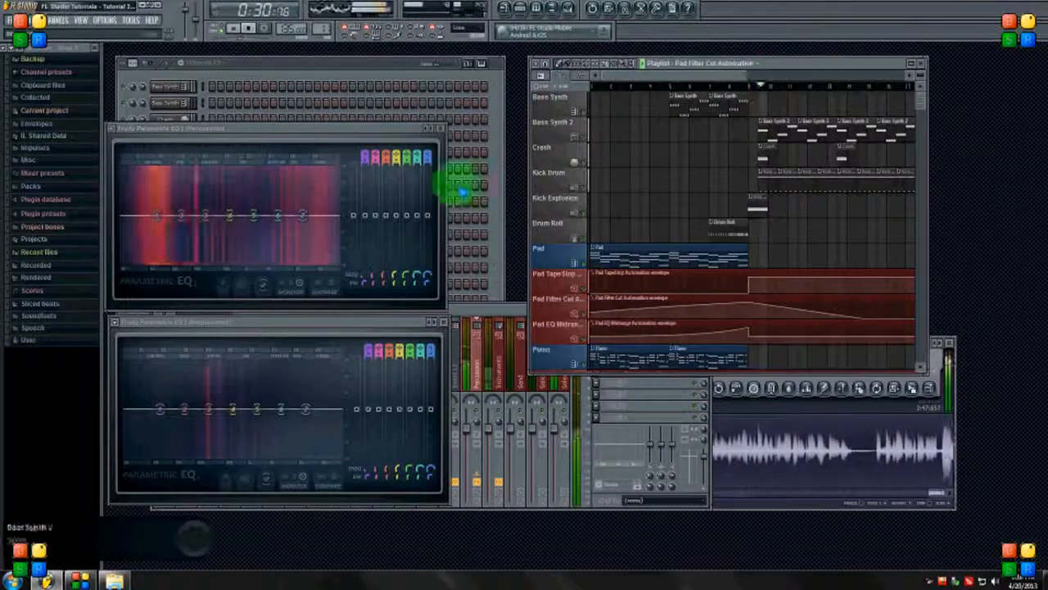
pyautogui.click(330, 325)
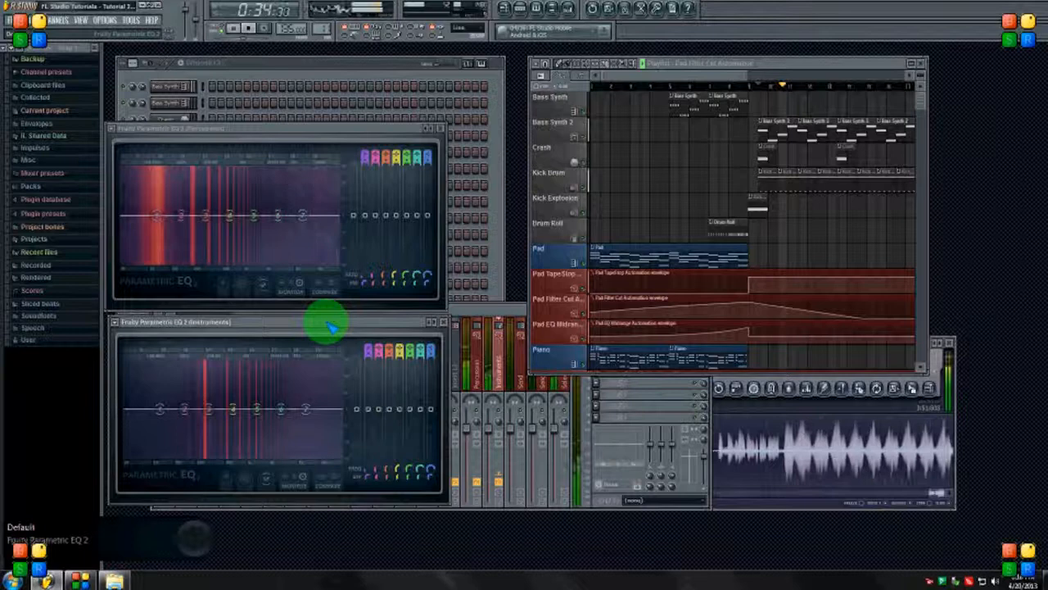
pyautogui.press('space')
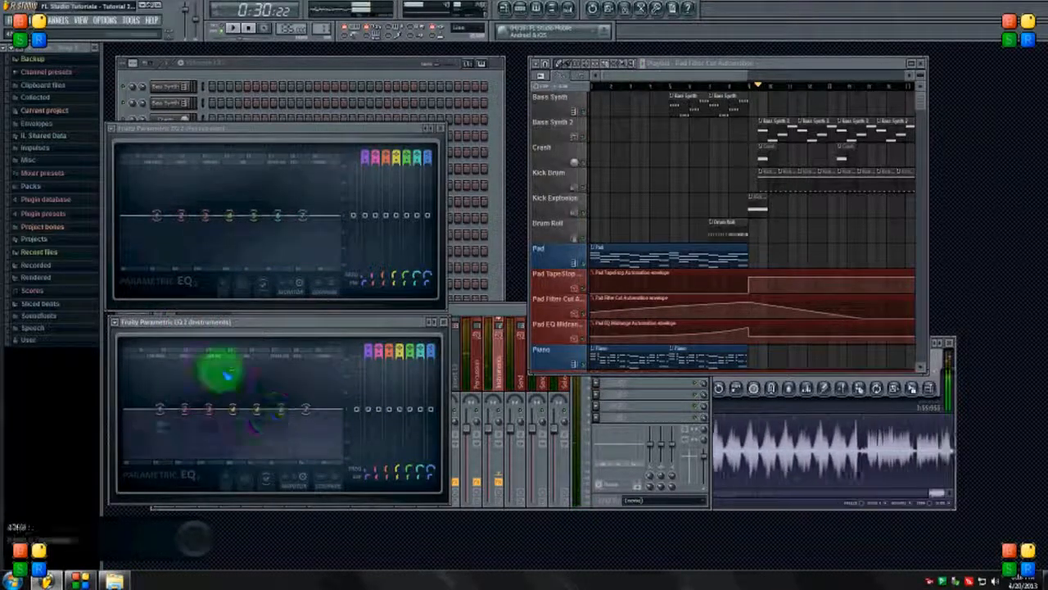
pyautogui.press('space')
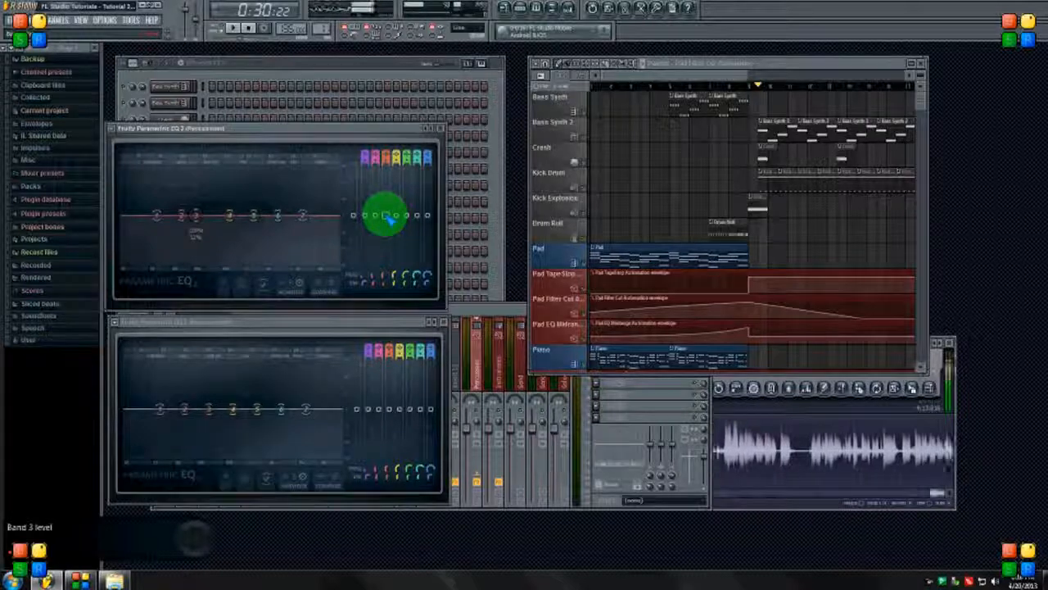
pyautogui.moveTo(391, 218)
pyautogui.mouseDown()
pyautogui.moveTo(389, 311)
pyautogui.moveTo(397, 129)
pyautogui.moveTo(410, 155)
pyautogui.moveTo(389, 211)
pyautogui.moveTo(398, 215)
pyautogui.mouseUp()
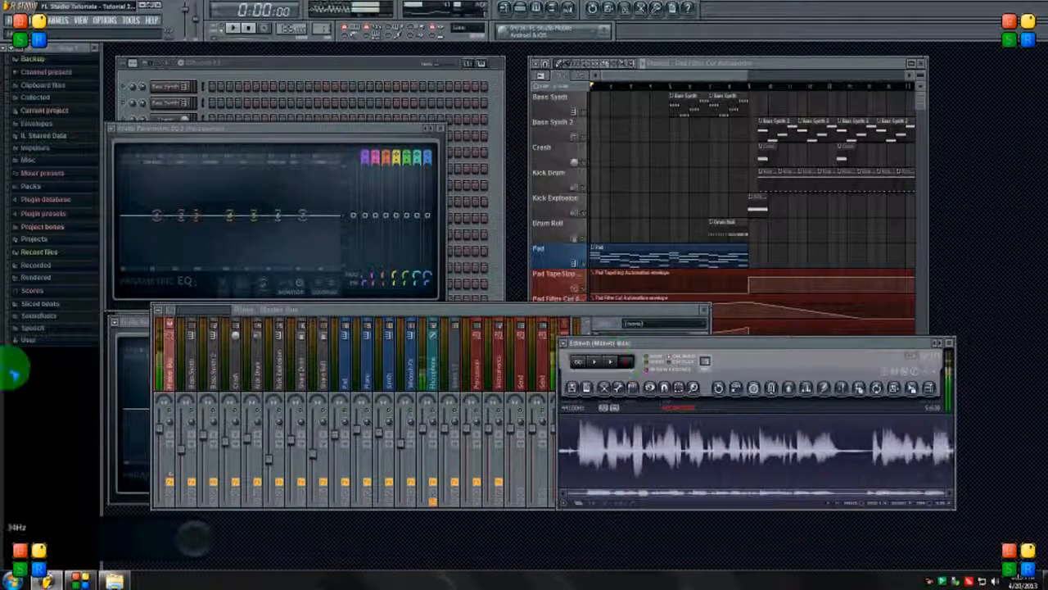
# Step: Open the Virtual Tape Machines effect on the Percussion send and on the Instruments send
pyautogui.click(135, 328)
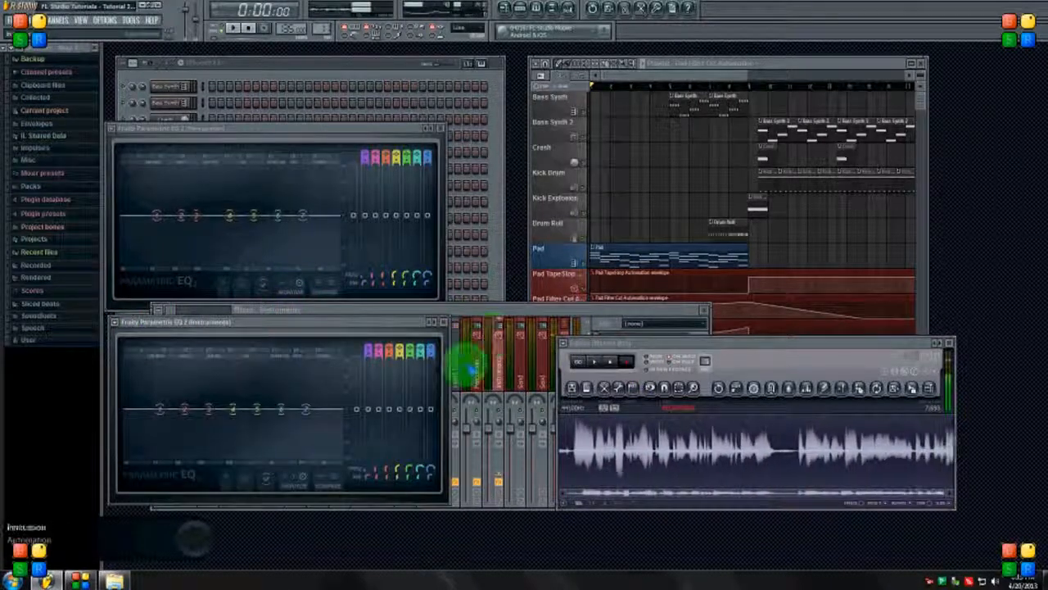
pyautogui.click(529, 320)
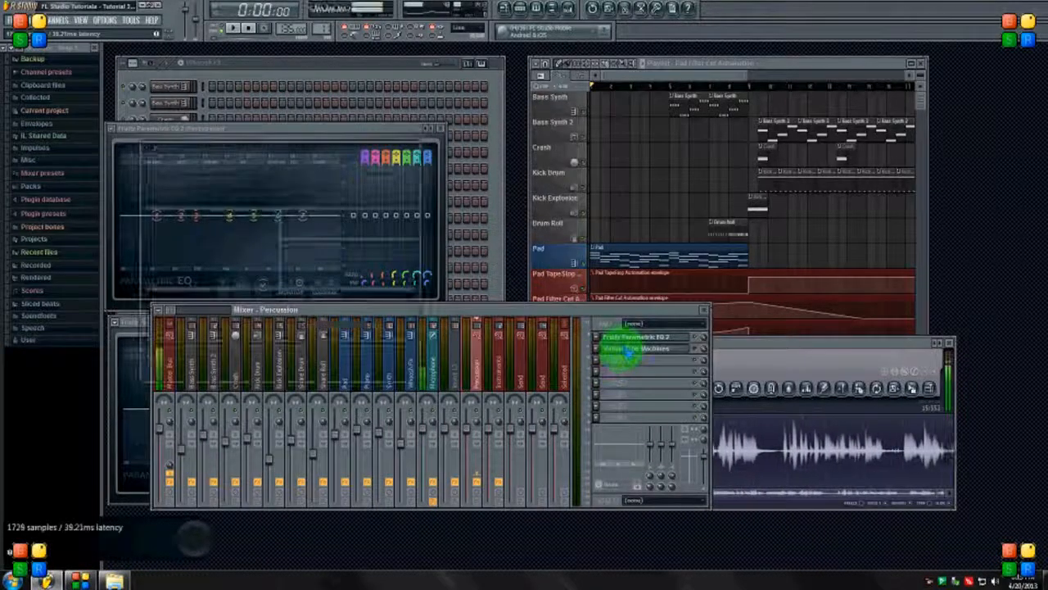
pyautogui.click(626, 350)
pyautogui.moveTo(561, 134); pyautogui.dragTo(526, 33)
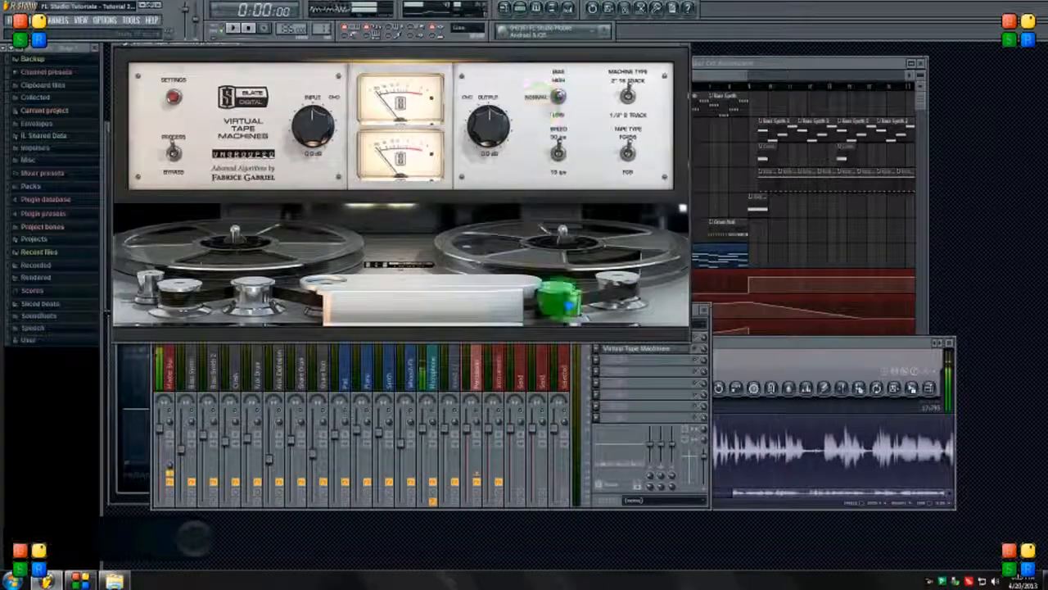
pyautogui.click(492, 374)
pyautogui.click(632, 351)
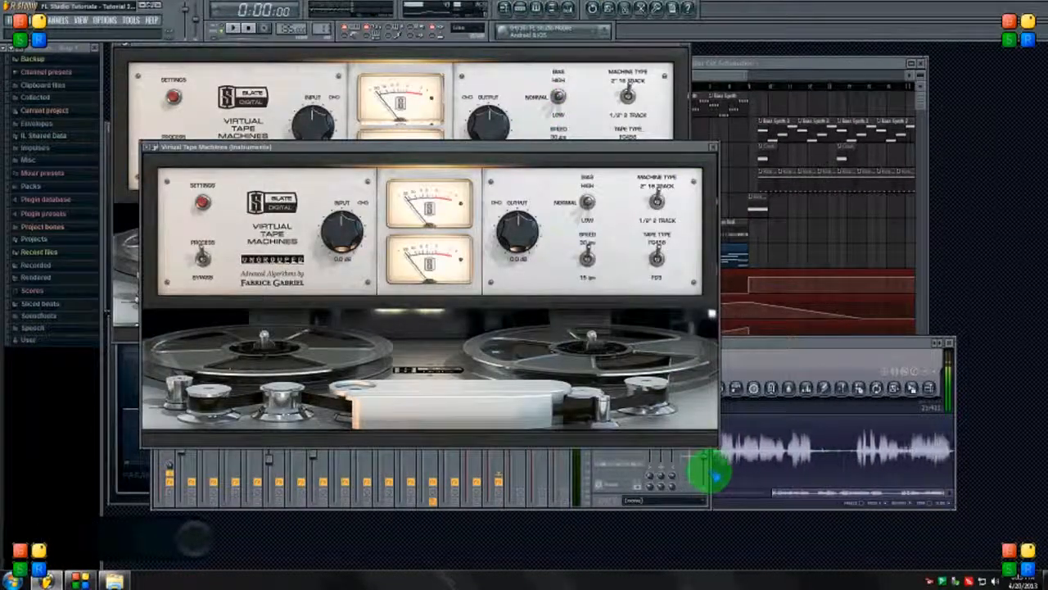
# Step: Arrange the two Virtual Tape Machines windows, with the Instruments one beyond the Percussion one so both stay reachable
pyautogui.click(709, 471)
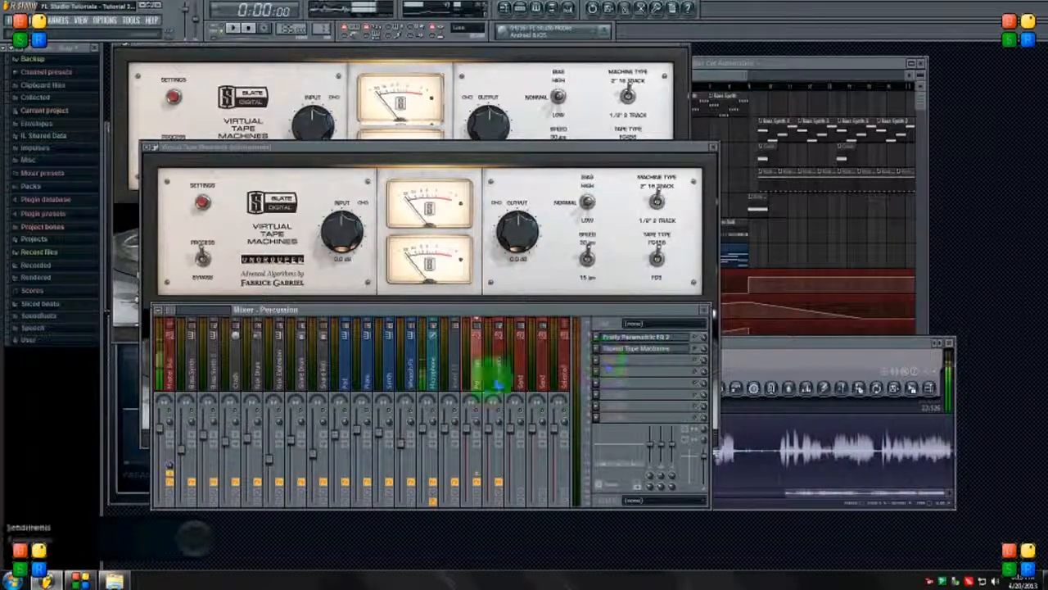
pyautogui.click(491, 369)
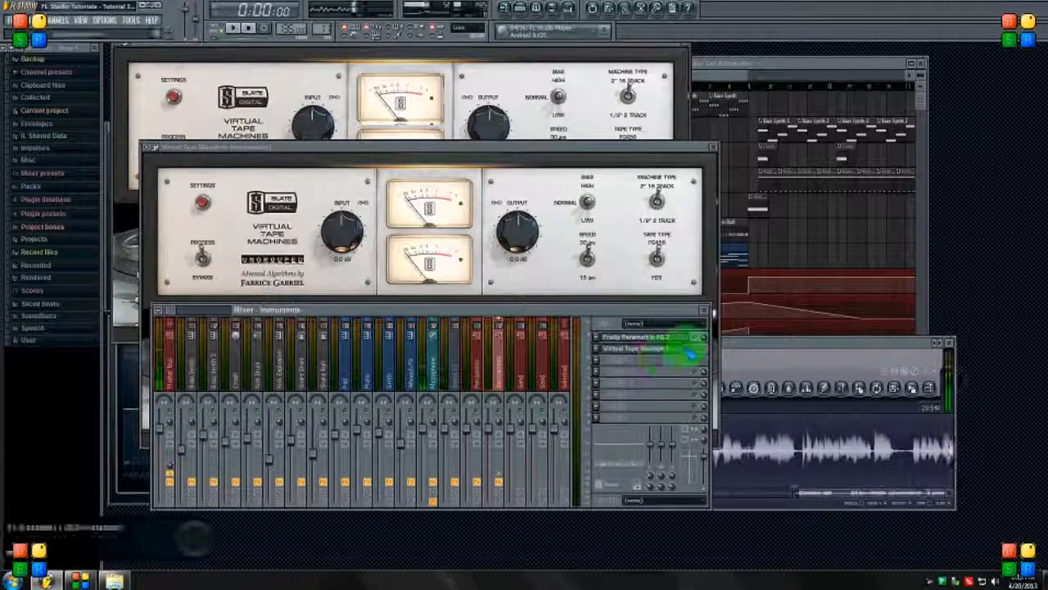
pyautogui.click(578, 169)
pyautogui.moveTo(508, 148); pyautogui.dragTo(801, 256)
pyautogui.click(657, 96)
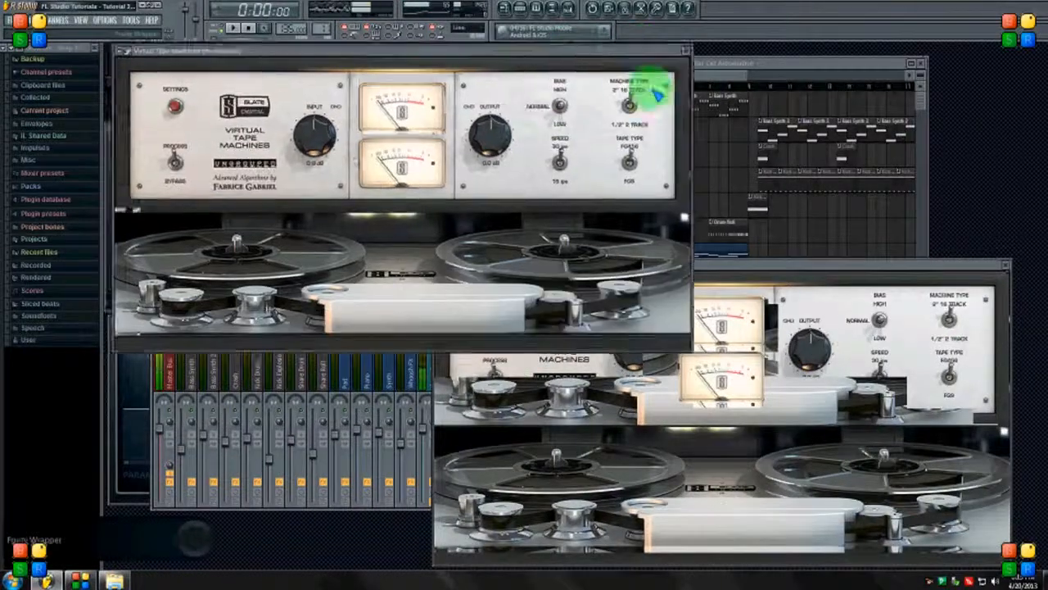
pyautogui.moveTo(645, 50); pyautogui.dragTo(686, 152)
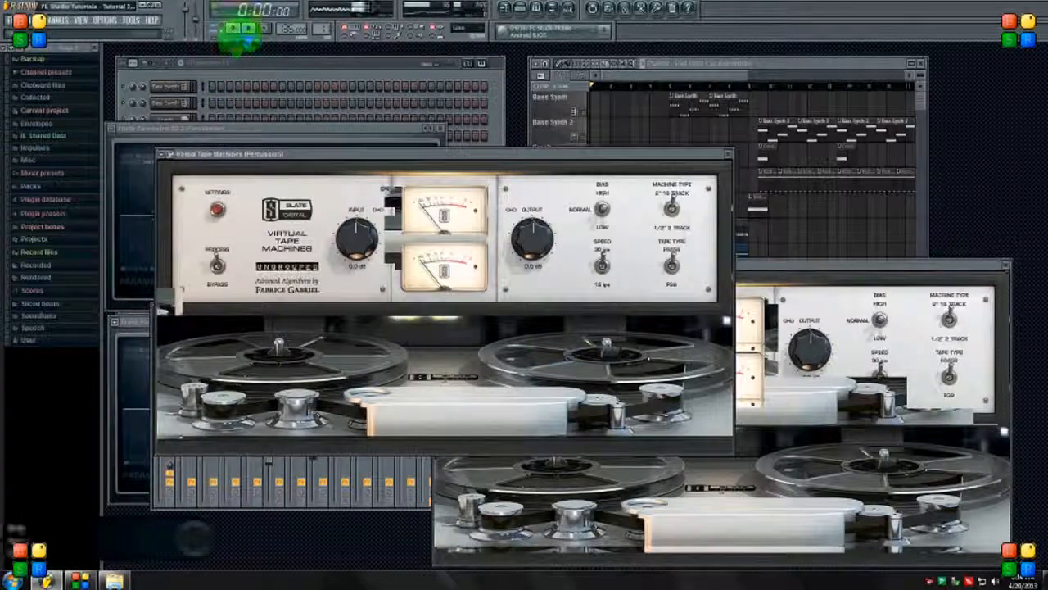
# Step: Select the playlist time range covering the Bass Synth 2 clips, close the playlist and play that section
pyautogui.click(704, 78)
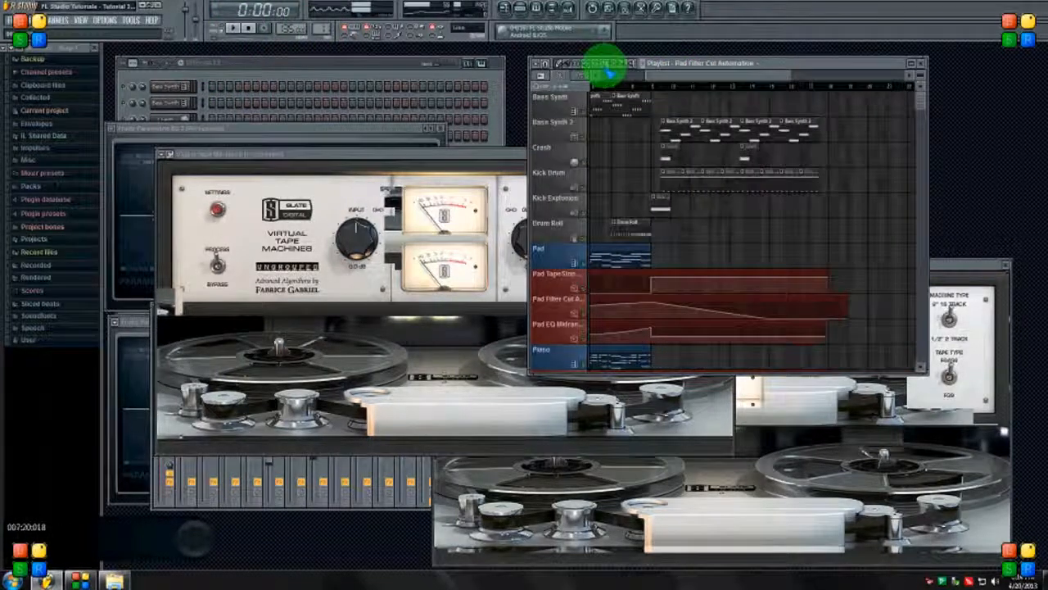
pyautogui.moveTo(622, 72); pyautogui.dragTo(823, 189)
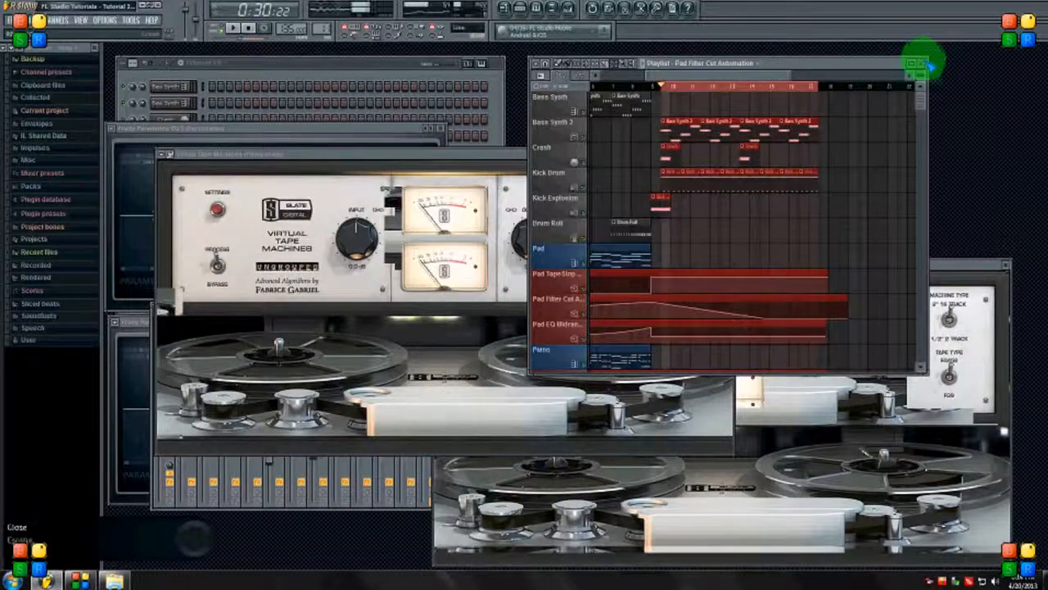
pyautogui.click(911, 62)
pyautogui.click(232, 28)
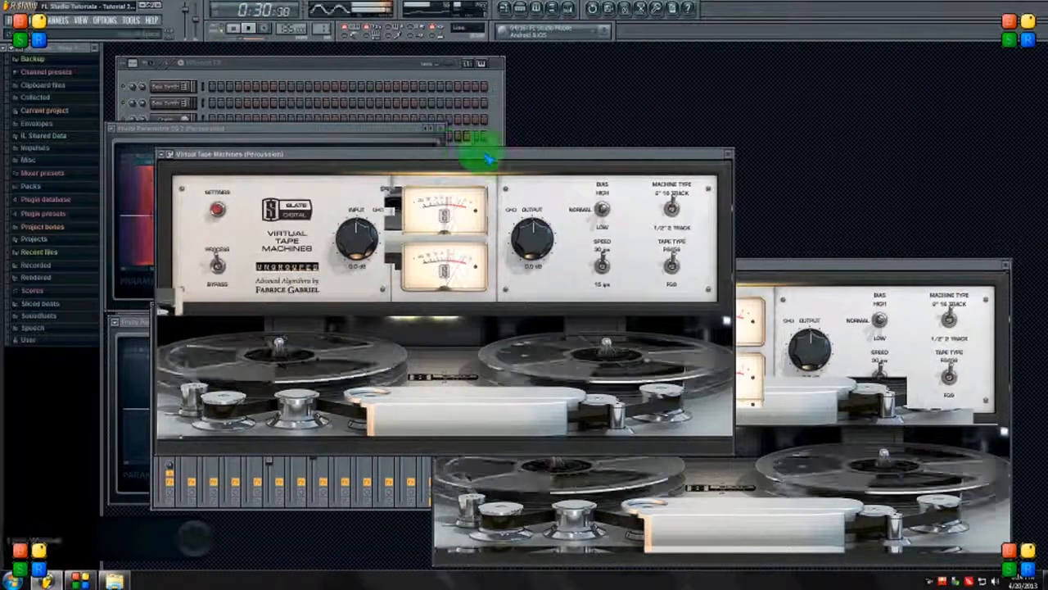
# Step: Switch the Percussion tape machine to the 1/2" 2 Track type with input at +1.0 dB and output at -1.0 dB, and close both tape machines
pyautogui.click(819, 456)
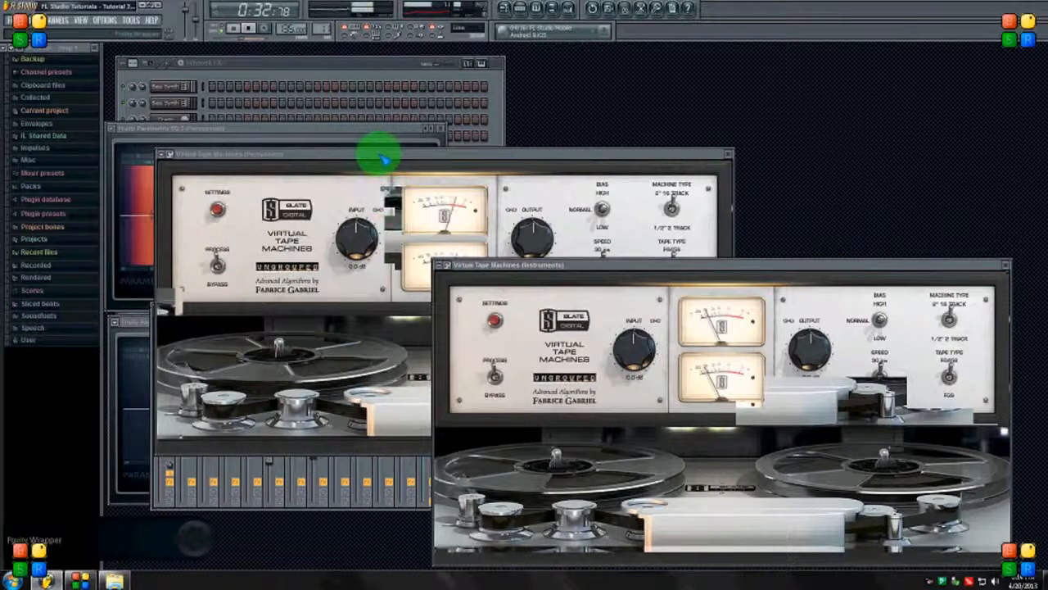
pyautogui.click(374, 156)
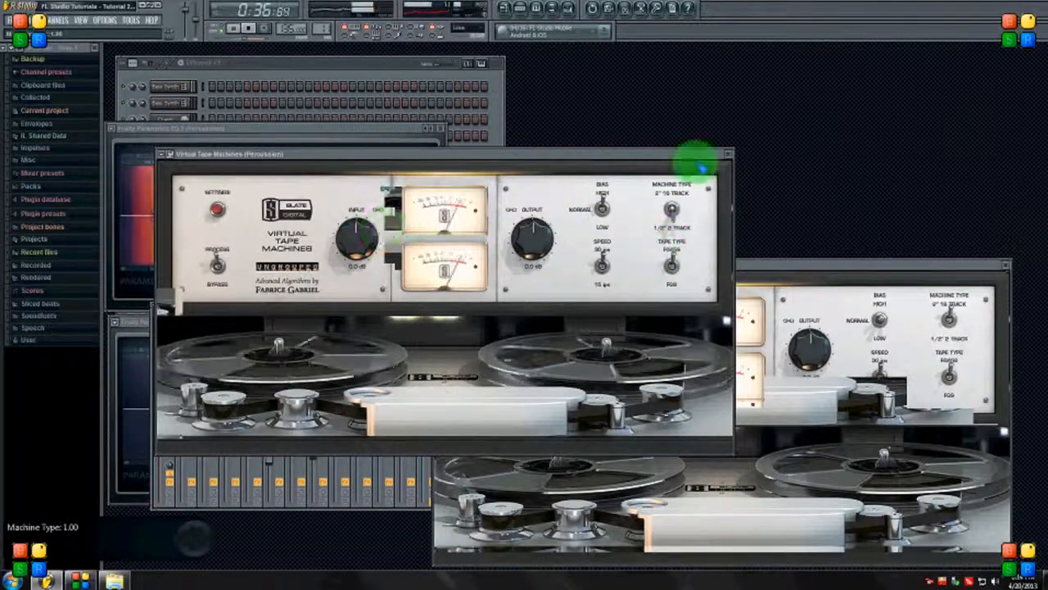
pyautogui.click(778, 285)
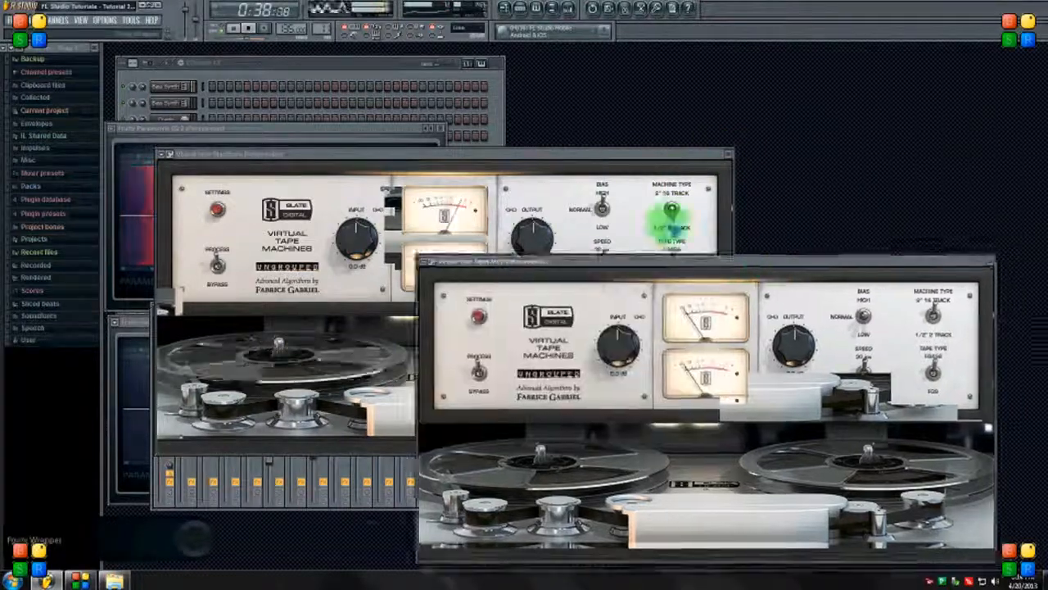
pyautogui.click(533, 155)
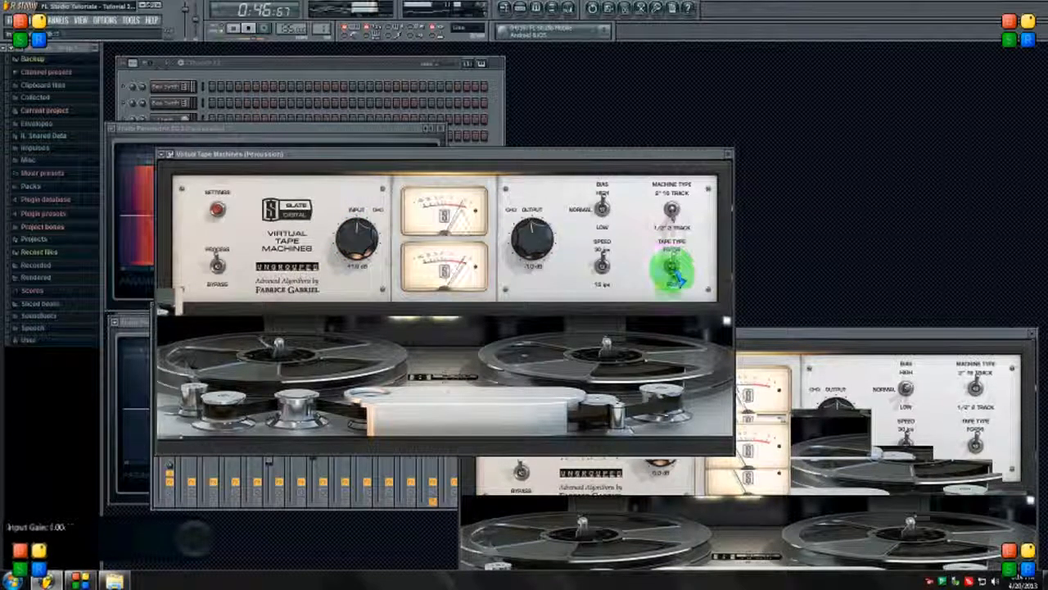
pyautogui.click(728, 154)
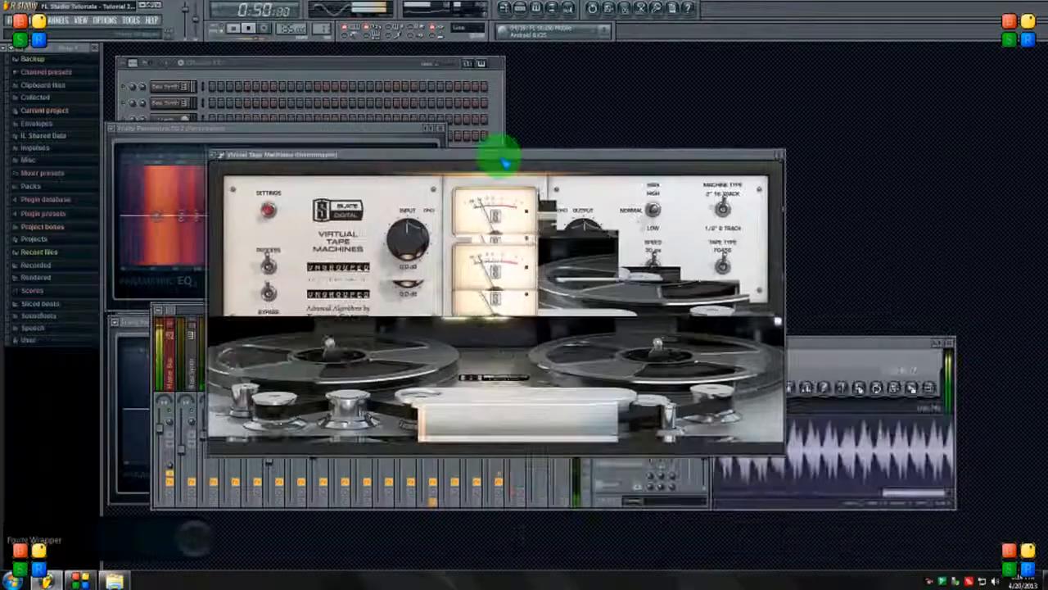
pyautogui.click(778, 155)
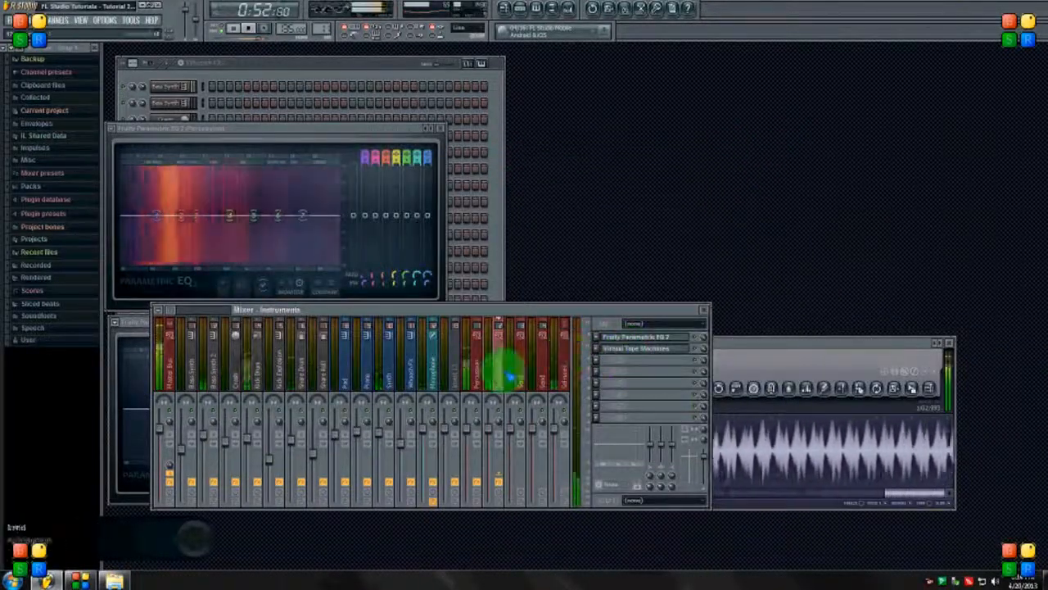
# Step: Set the Instruments tape machine's input to about +11.5 dB and output to -11.5 dB, try its tape type, and close it
pyautogui.click(613, 349)
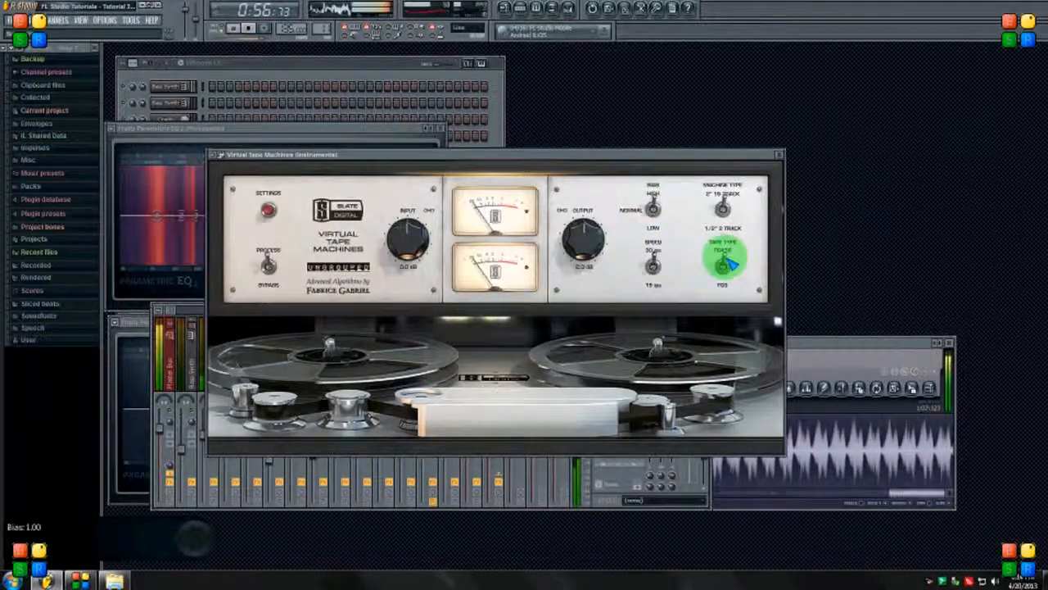
pyautogui.moveTo(425, 221); pyautogui.dragTo(431, 190)
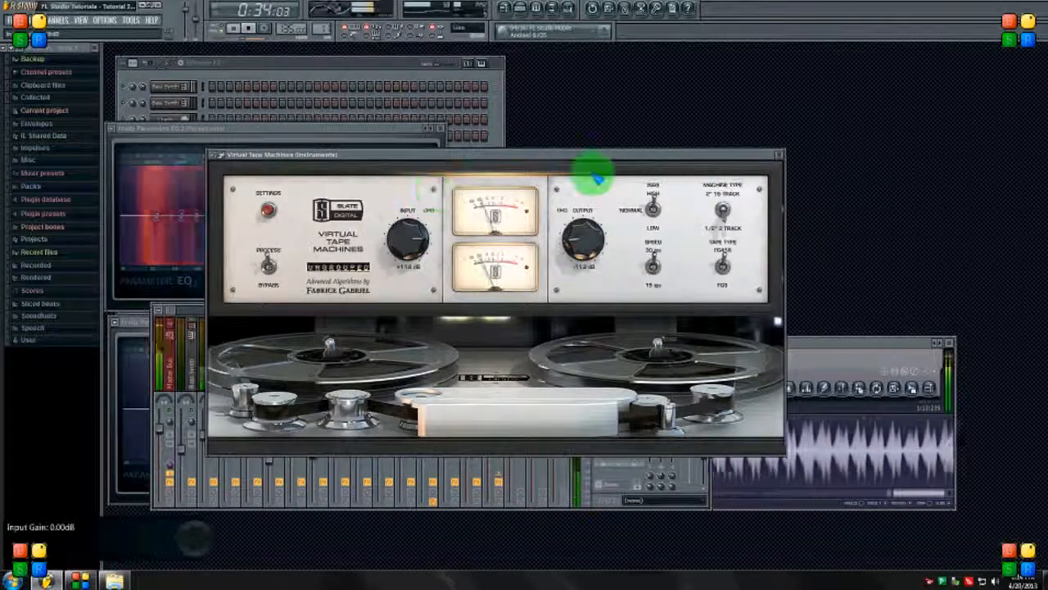
pyautogui.click(727, 270)
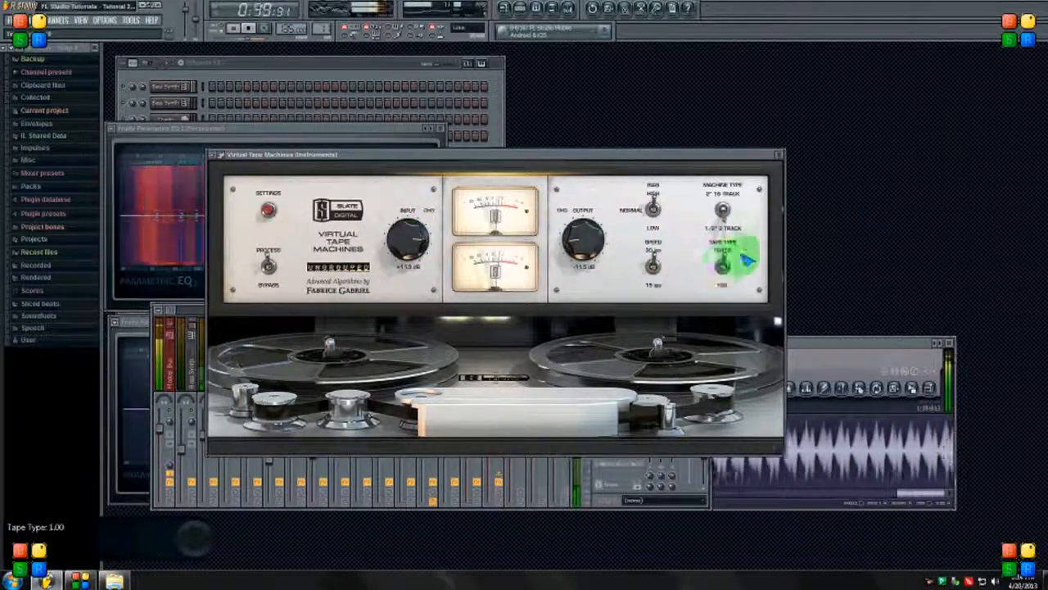
pyautogui.click(778, 155)
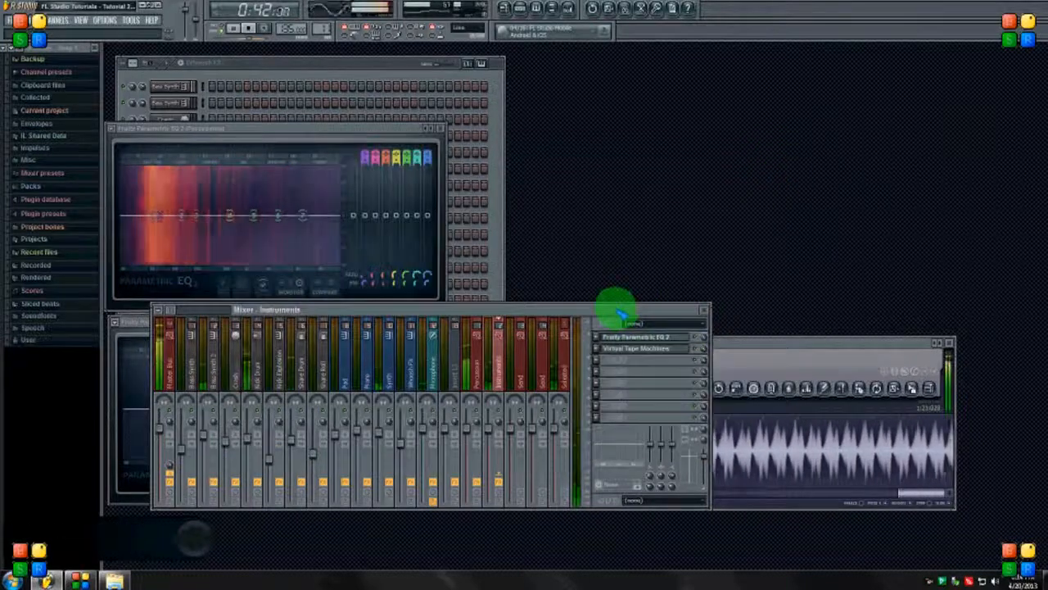
# Step: View the Instruments EQ spectrum beside the Percussion one, stop playback, and close both EQ windows
pyautogui.click(136, 323)
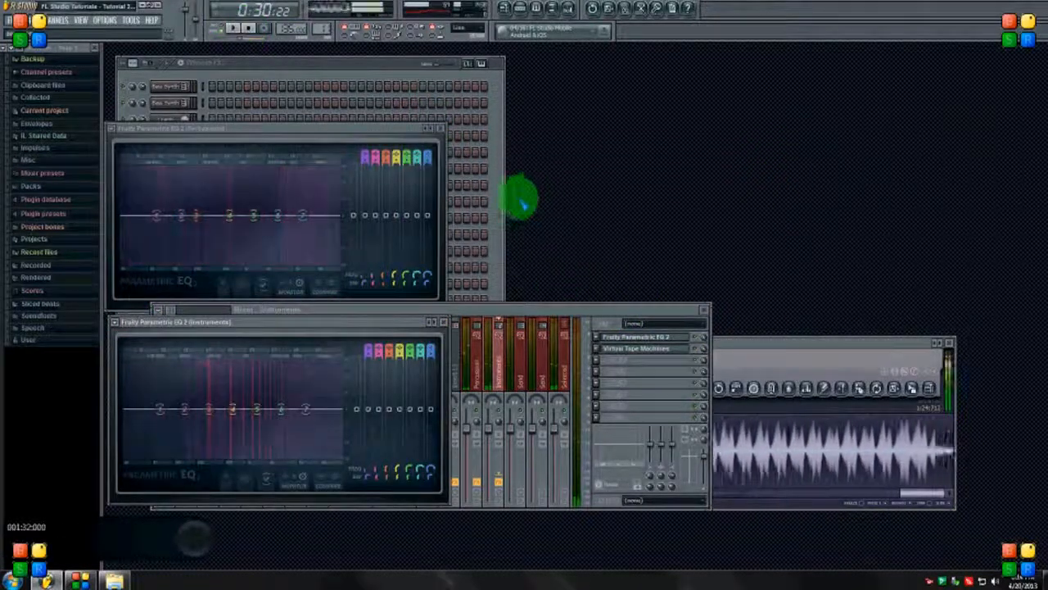
pyautogui.click(521, 309)
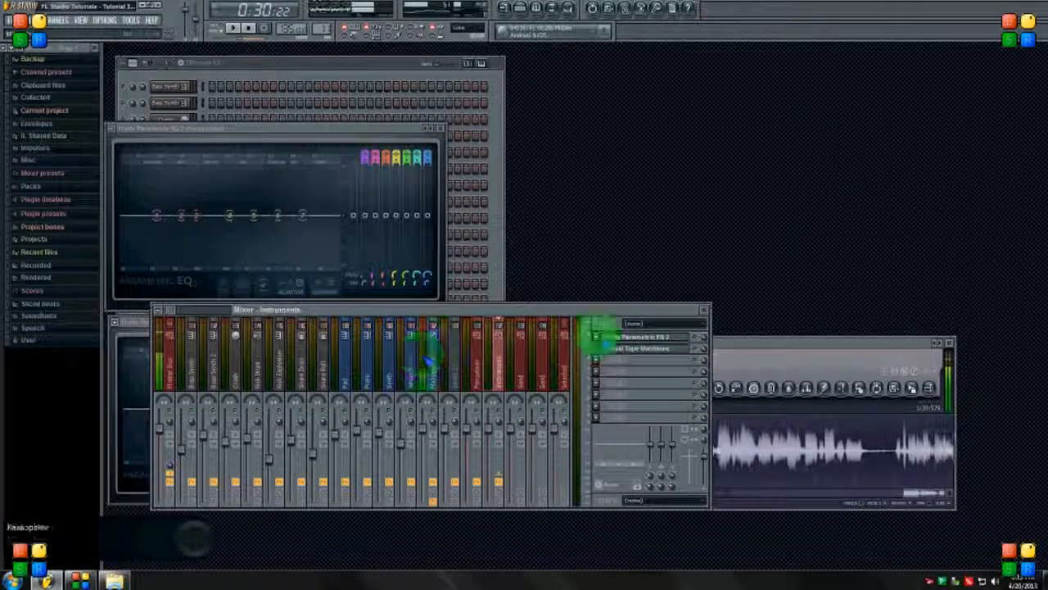
pyautogui.click(636, 347)
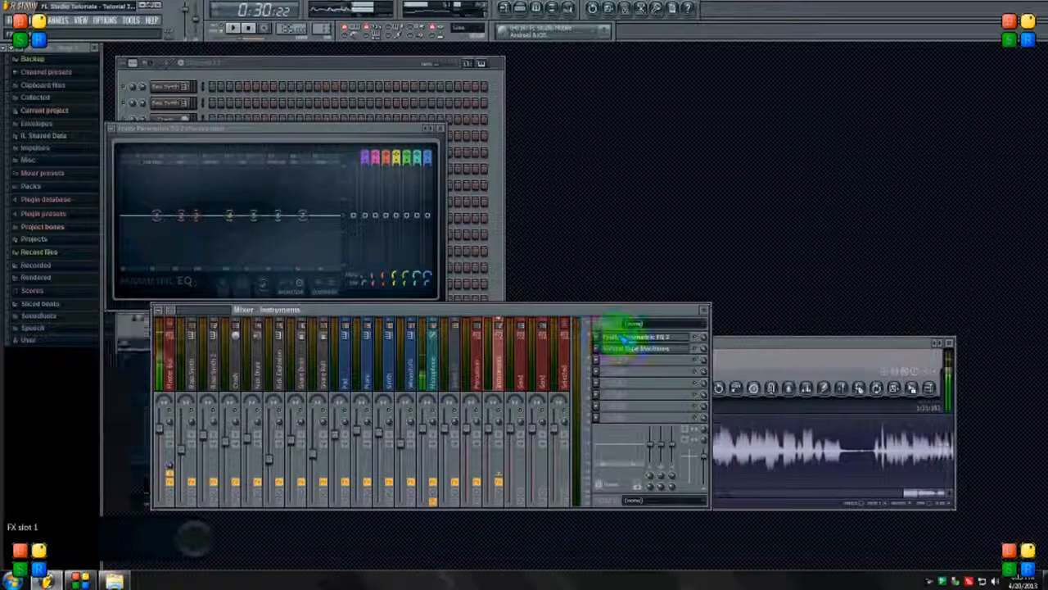
pyautogui.click(445, 130)
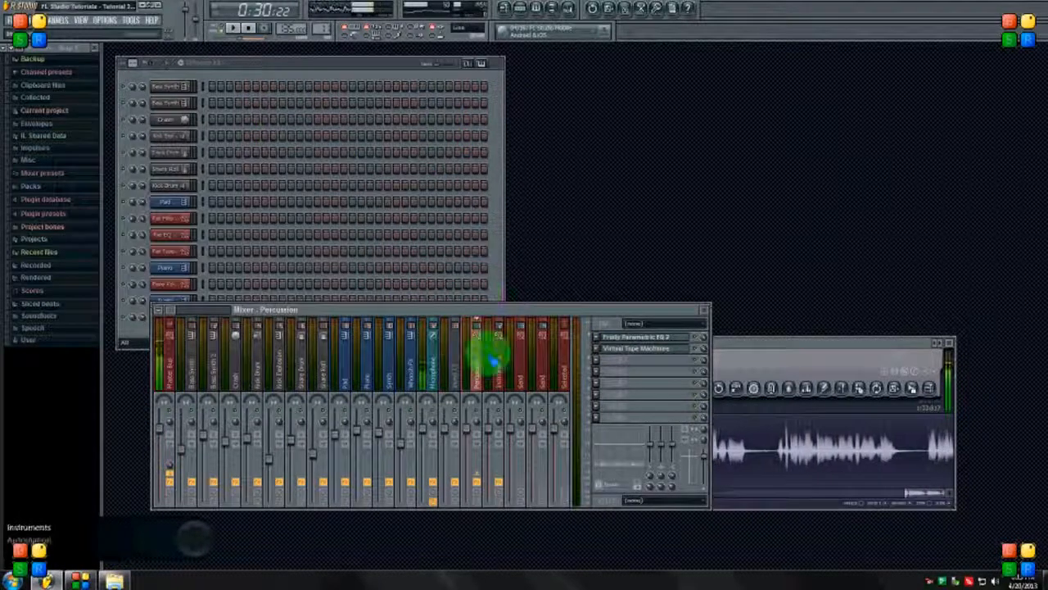
# Step: Reopen the Percussion send's Virtual Tape Machines to review its settings, and close it again
pyautogui.click(613, 350)
pyautogui.moveTo(349, 153); pyautogui.dragTo(363, 106)
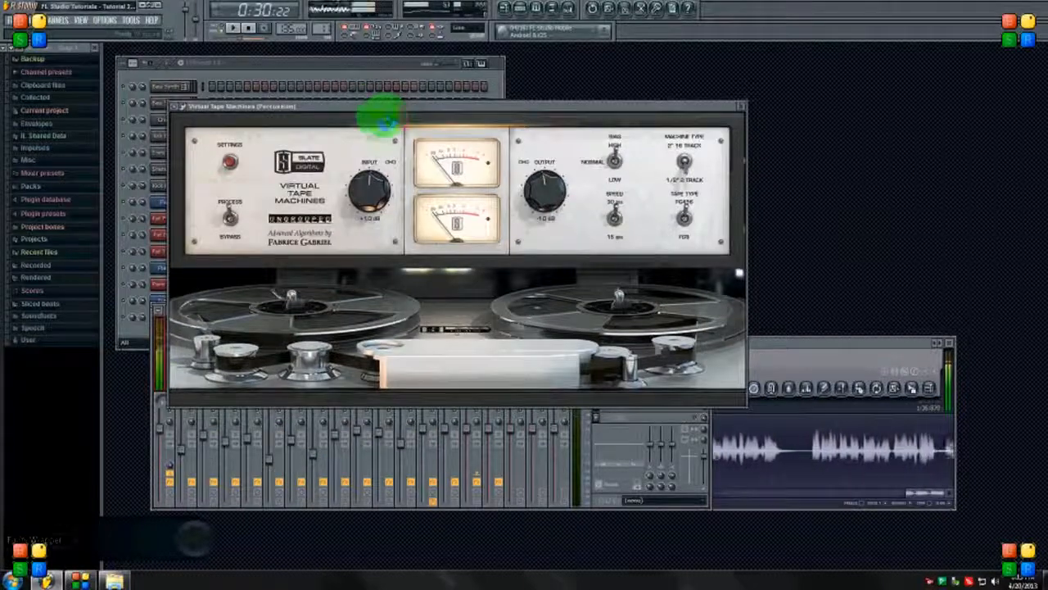
pyautogui.moveTo(420, 106); pyautogui.dragTo(534, 139)
pyautogui.click(838, 135)
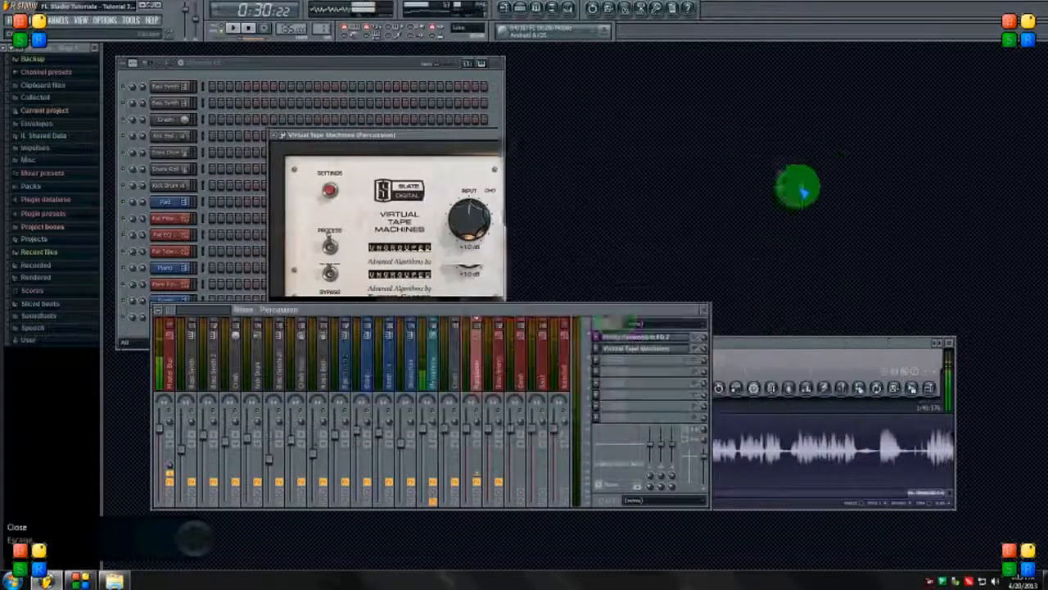
pyautogui.click(593, 307)
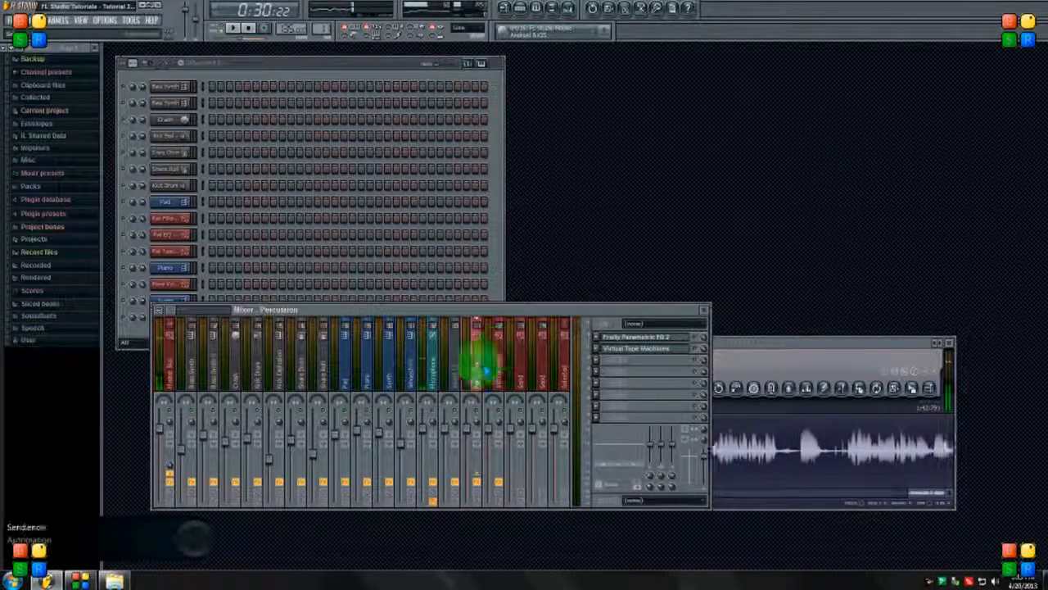
# Step: Add Fruity Compressor to the third effect slot of both the Percussion and the Instruments sends
pyautogui.click(485, 379)
pyautogui.click(608, 366)
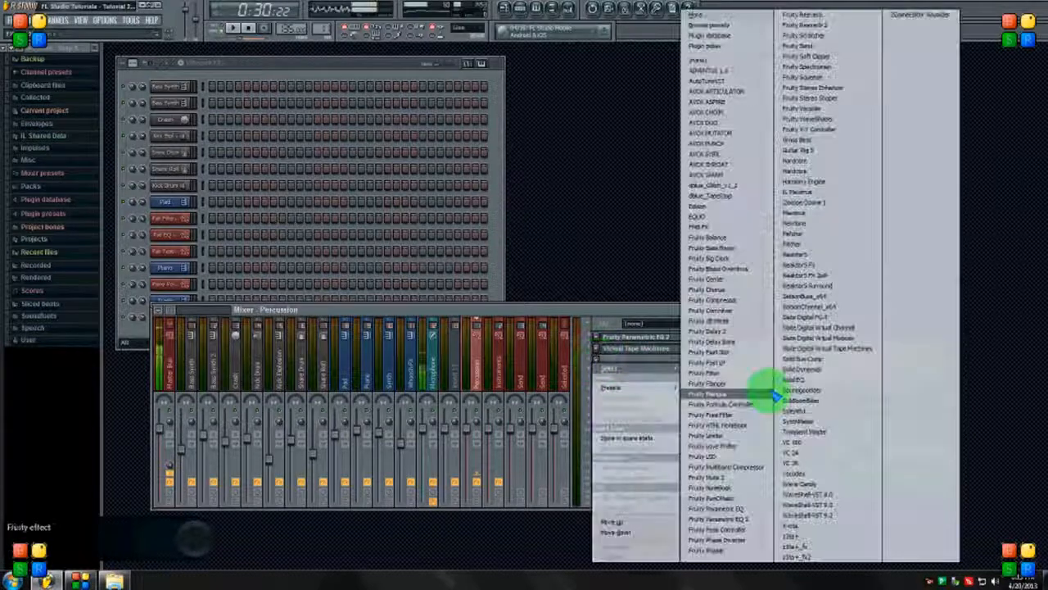
pyautogui.click(744, 292)
pyautogui.click(496, 378)
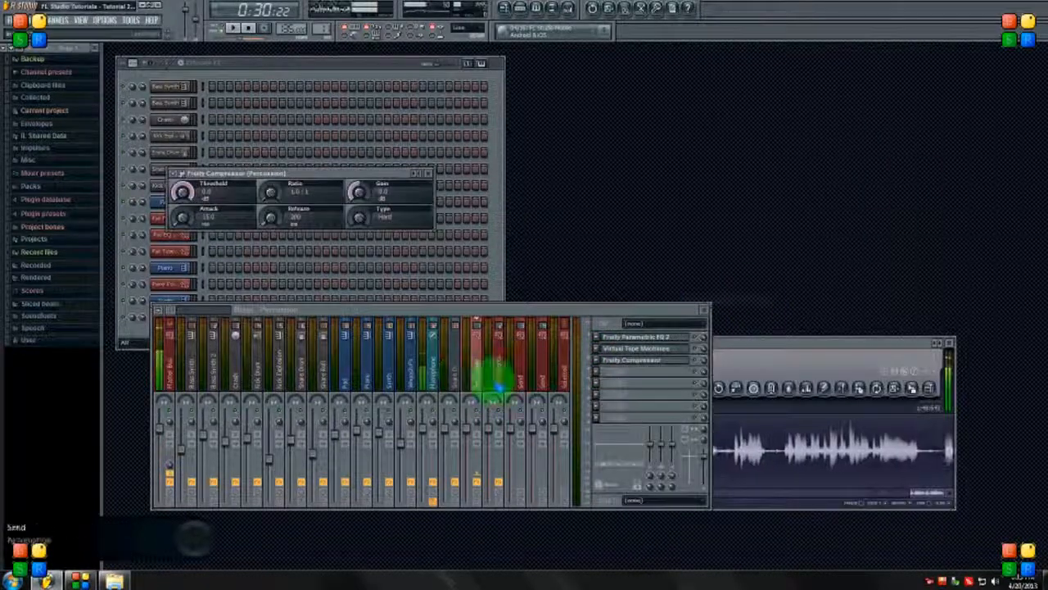
pyautogui.click(607, 361)
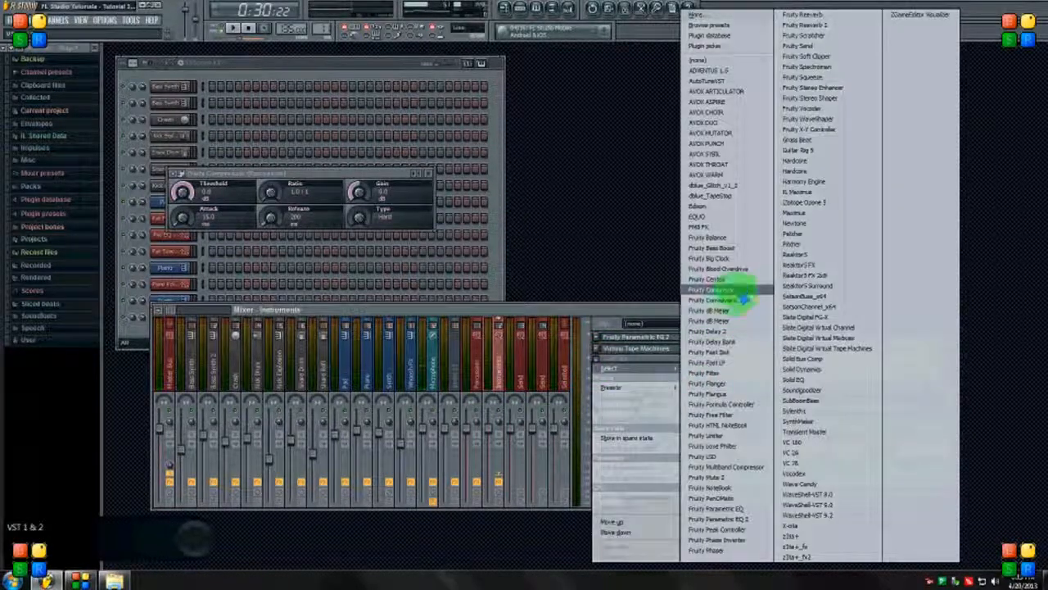
pyautogui.click(737, 293)
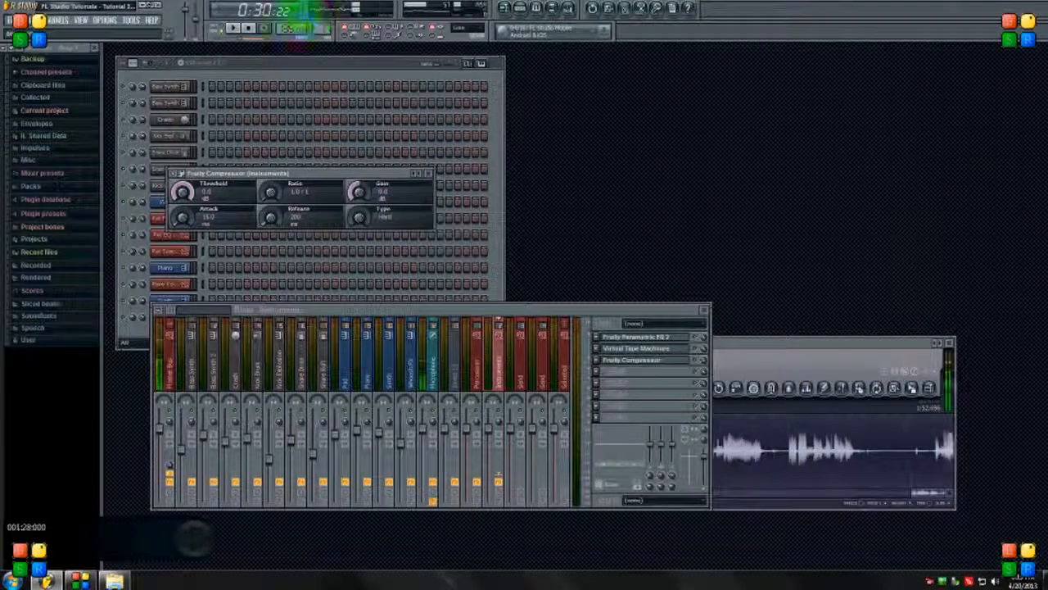
# Step: Stack both Fruity Compressor windows in the empty area above the mixer, play the selected section and select the Instruments send
pyautogui.moveTo(320, 175); pyautogui.dragTo(709, 152)
pyautogui.moveTo(368, 170); pyautogui.dragTo(763, 227)
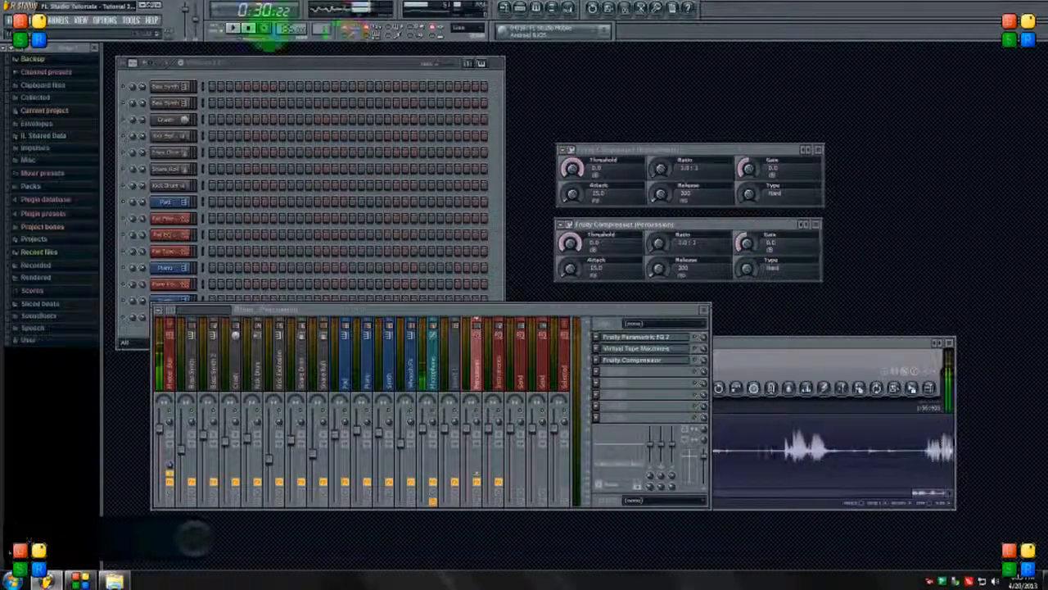
pyautogui.click(234, 29)
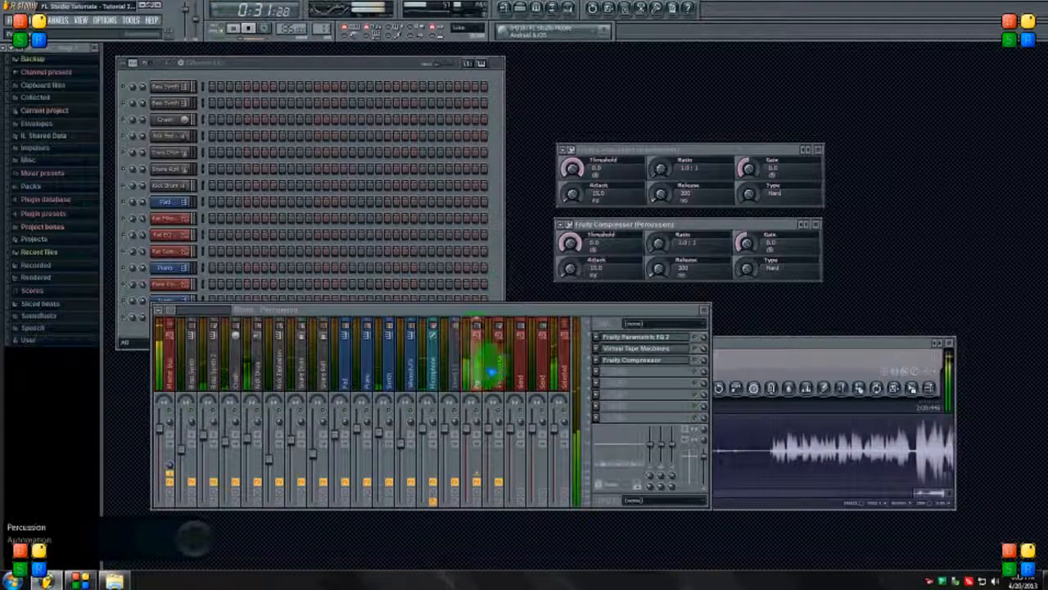
pyautogui.click(498, 363)
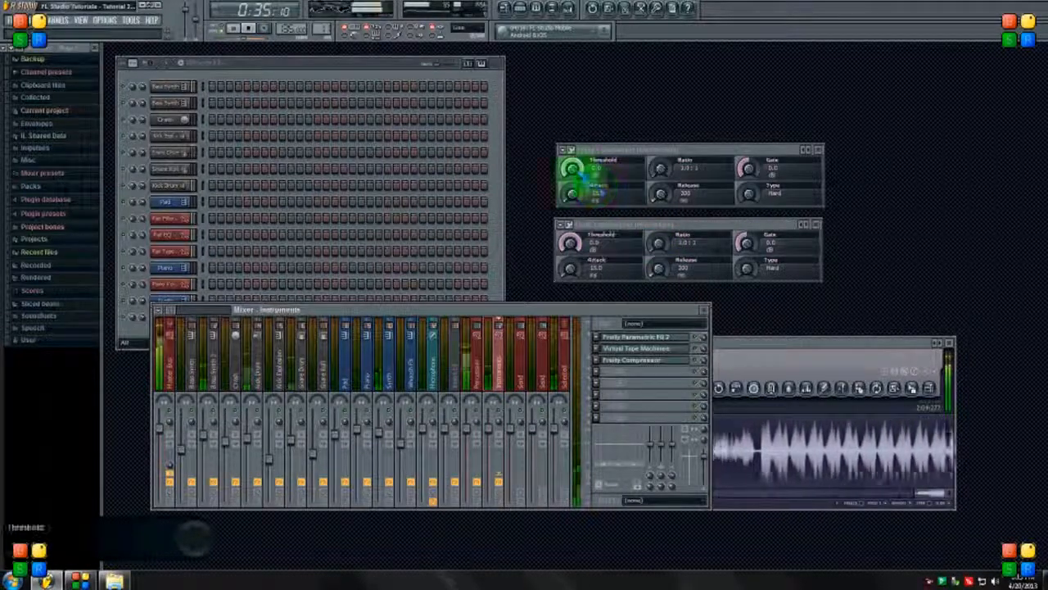
# Step: Set the Instruments compressor to a lower threshold, a 4.2:1 ratio, 7.2 ms attack, a shorter release and the Vintage type
pyautogui.moveTo(572, 170)
pyautogui.mouseDown()
pyautogui.moveTo(578, 212)
pyautogui.moveTo(578, 169)
pyautogui.mouseUp()
pyautogui.moveTo(660, 168); pyautogui.dragTo(665, 164)
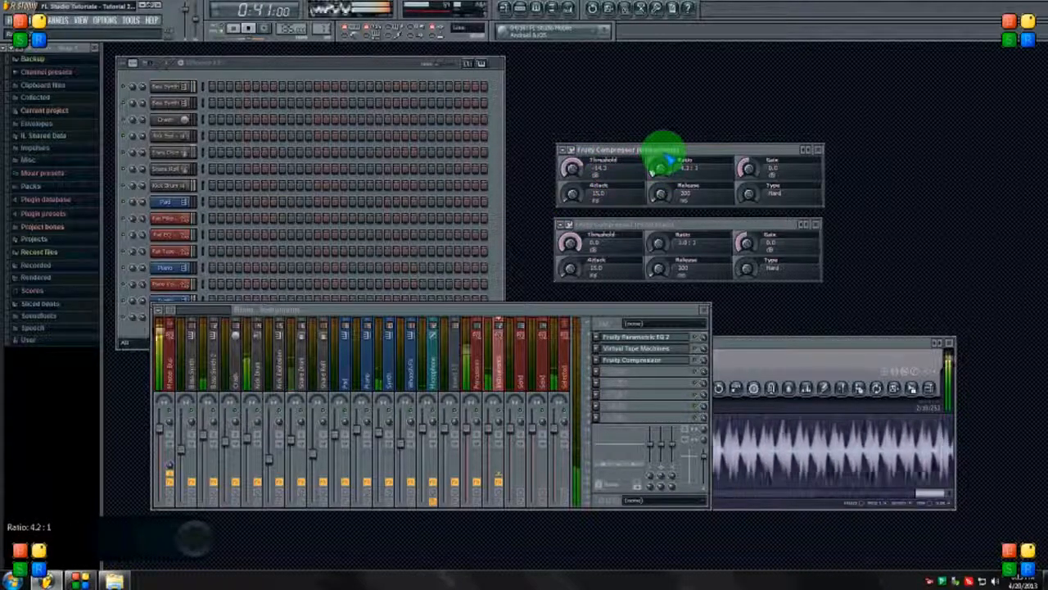
pyautogui.moveTo(749, 192); pyautogui.dragTo(662, 195)
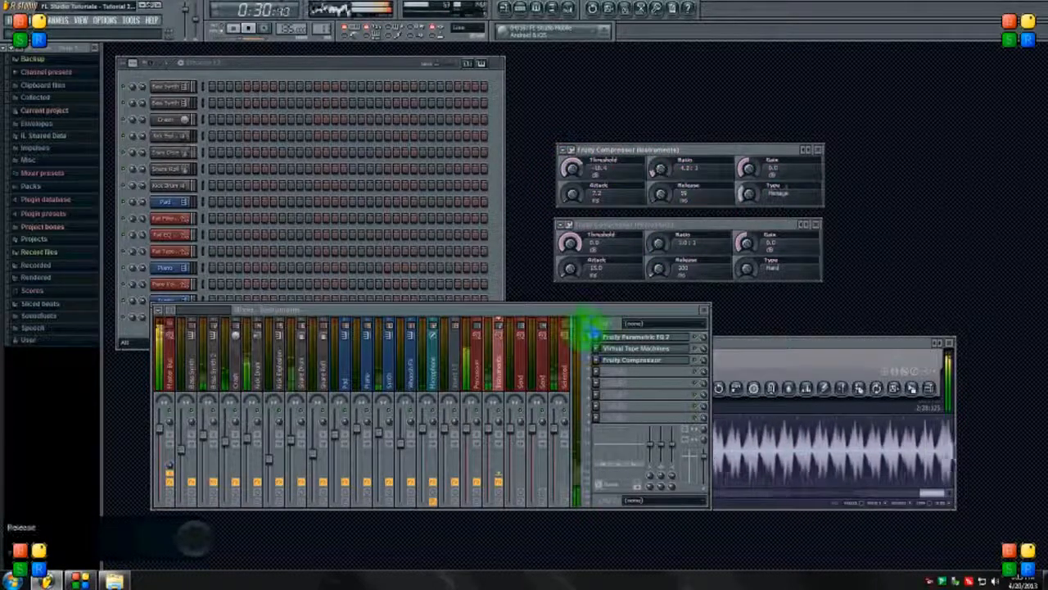
# Step: Set the Percussion compressor to a -12.7 dB threshold, 4.0:1 ratio, 7.2 ms attack, Vintage type and about 1.2 dB gain
pyautogui.click(471, 379)
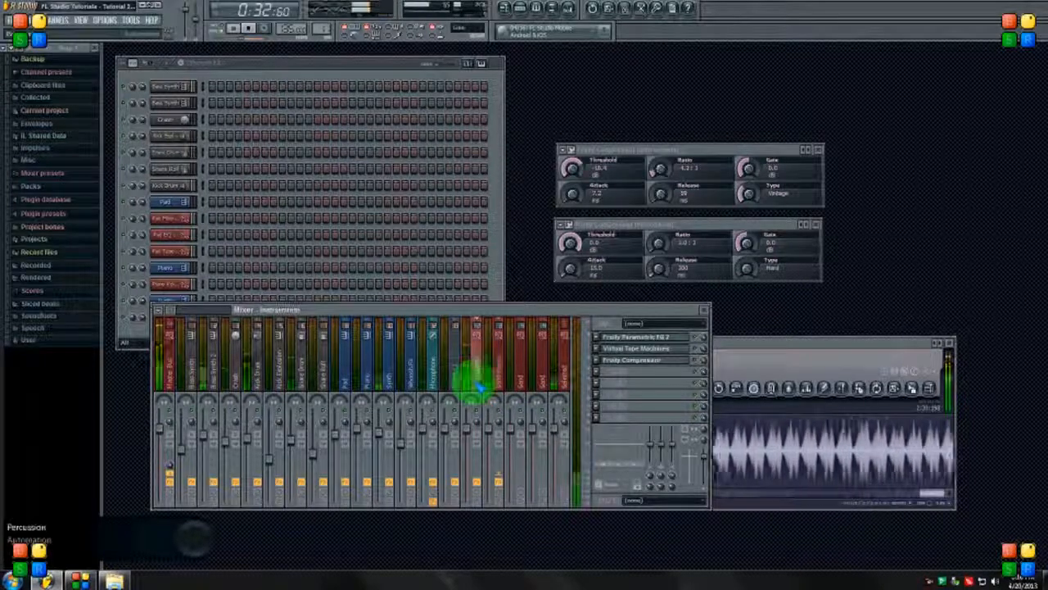
pyautogui.click(614, 358)
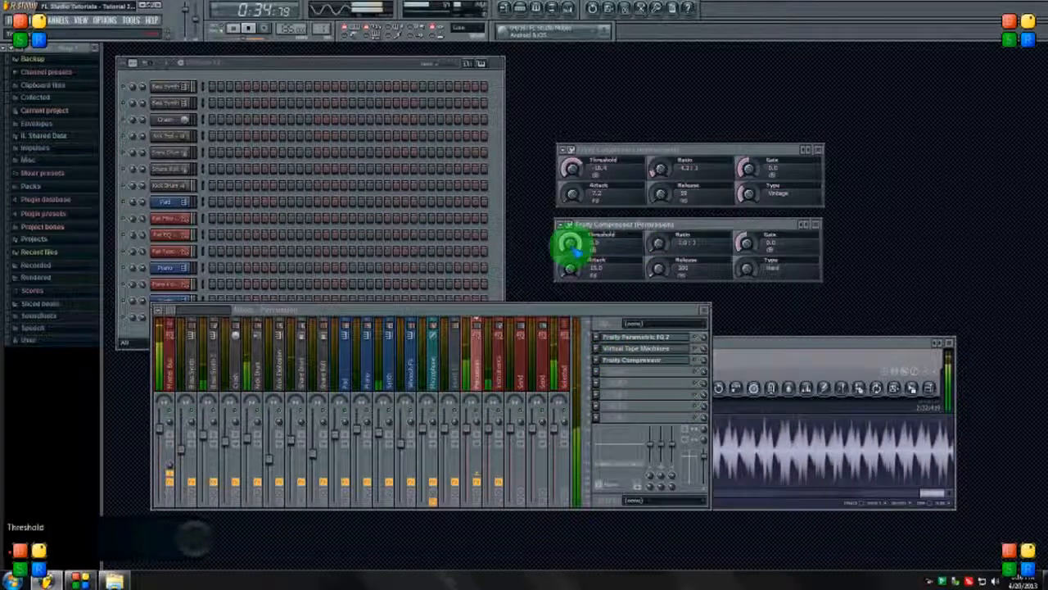
pyautogui.moveTo(570, 243); pyautogui.dragTo(571, 275)
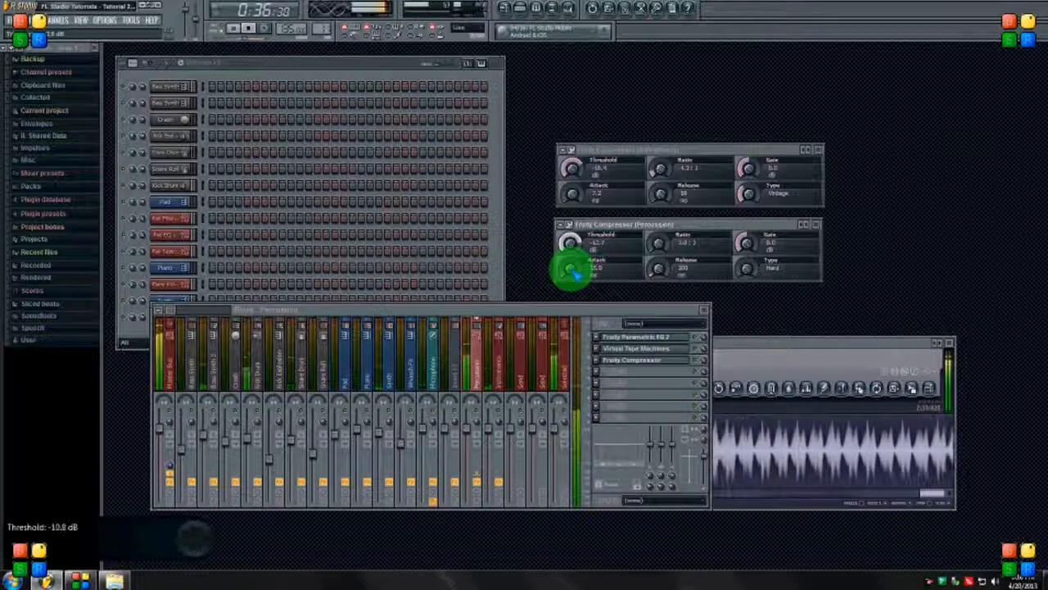
pyautogui.moveTo(652, 238); pyautogui.dragTo(667, 239)
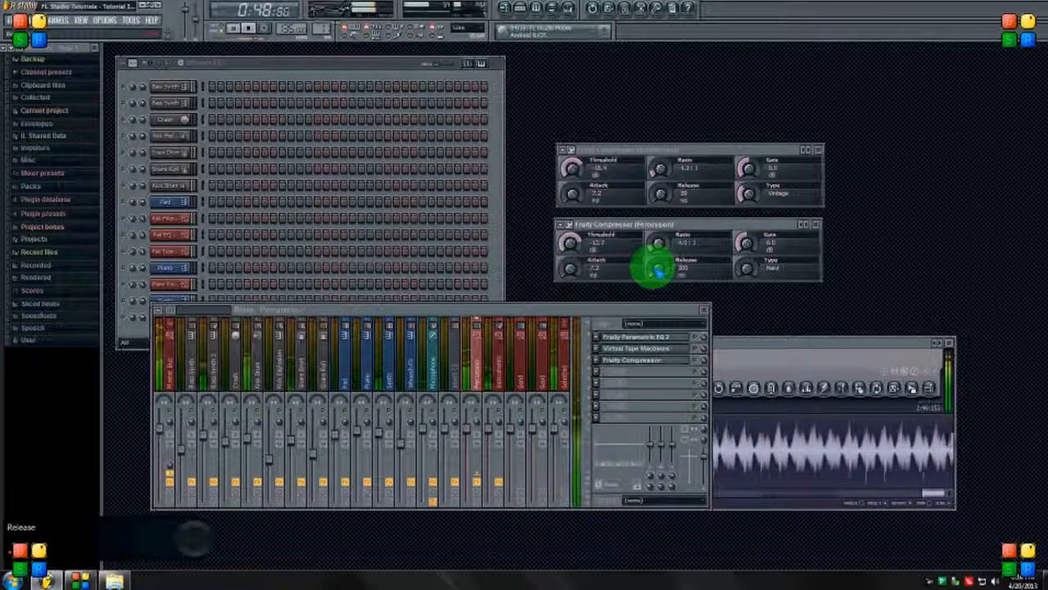
pyautogui.moveTo(754, 264); pyautogui.dragTo(754, 241)
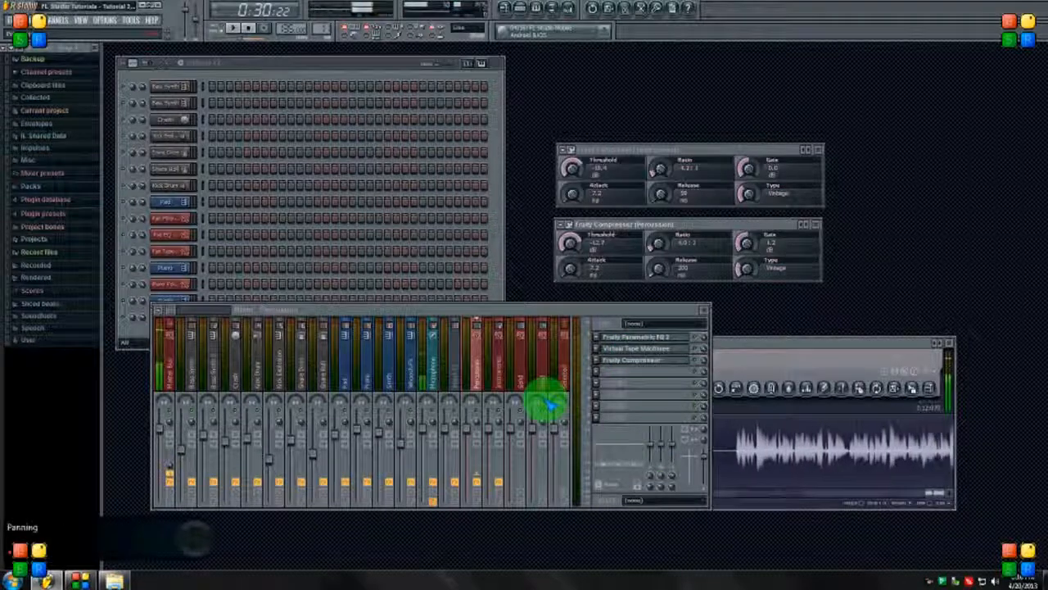
# Step: Compare the Percussion send with and without its compressor, and raise the compressor's gain to 2.1 dB
pyautogui.click(475, 373)
pyautogui.click(561, 336)
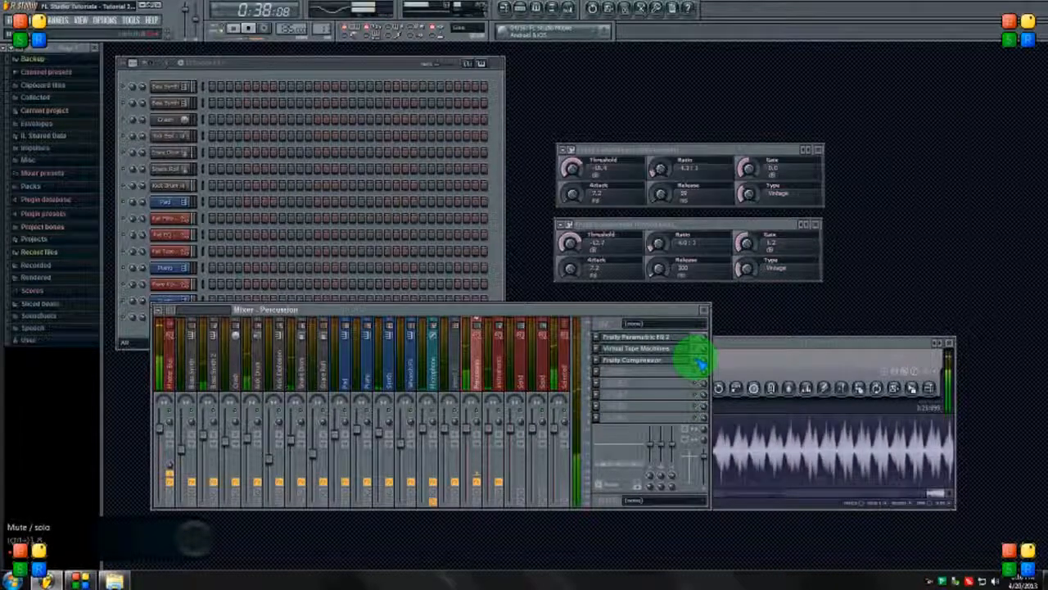
pyautogui.click(746, 245)
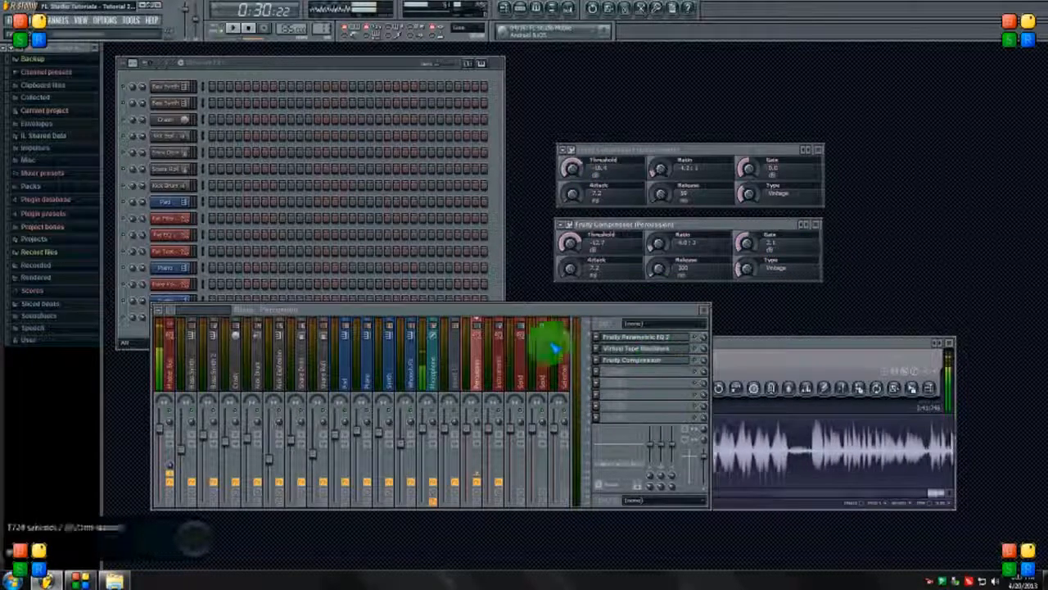
# Step: Compare the sound of the Percussion and Instruments sends with their compressors switched off and on
pyautogui.click(696, 351)
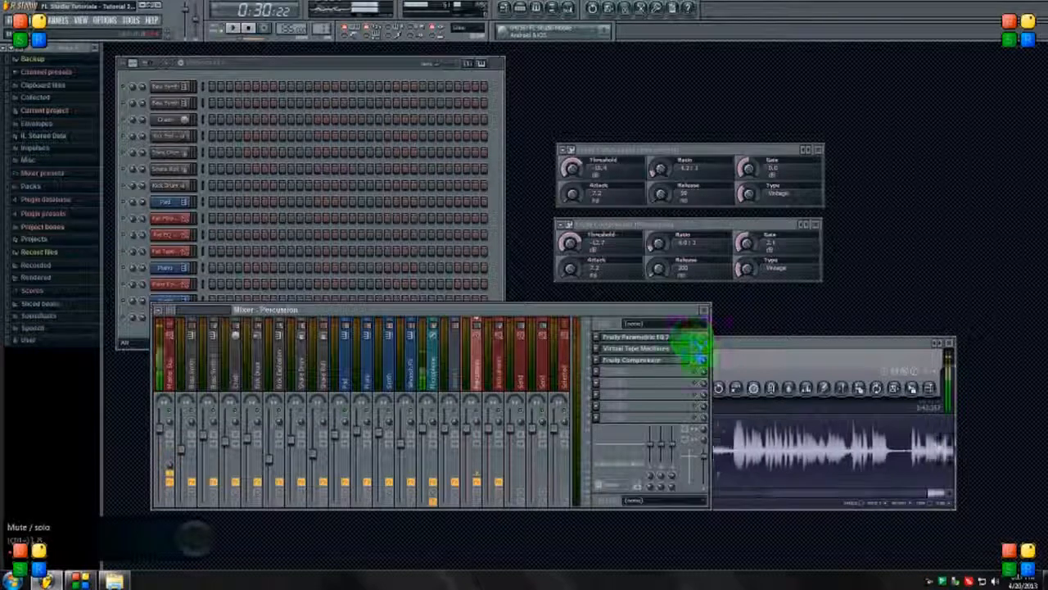
pyautogui.click(494, 366)
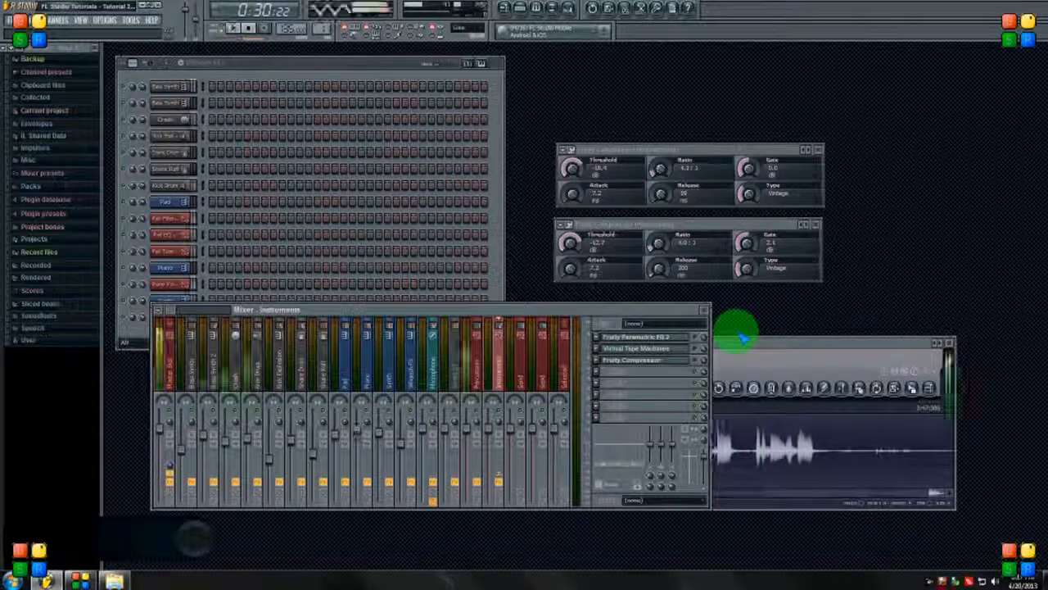
pyautogui.click(479, 366)
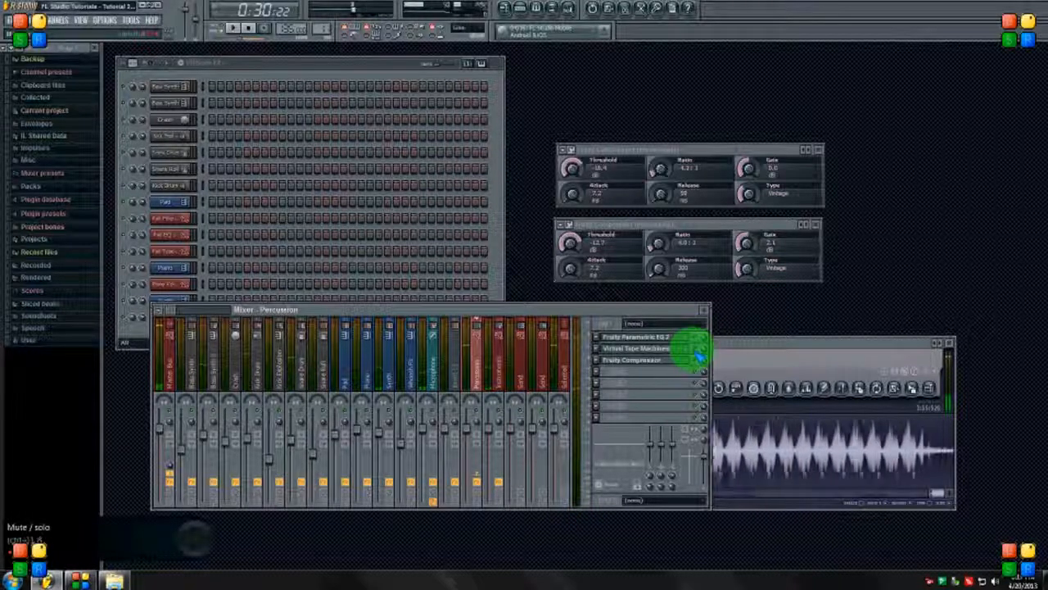
pyautogui.press('Right')
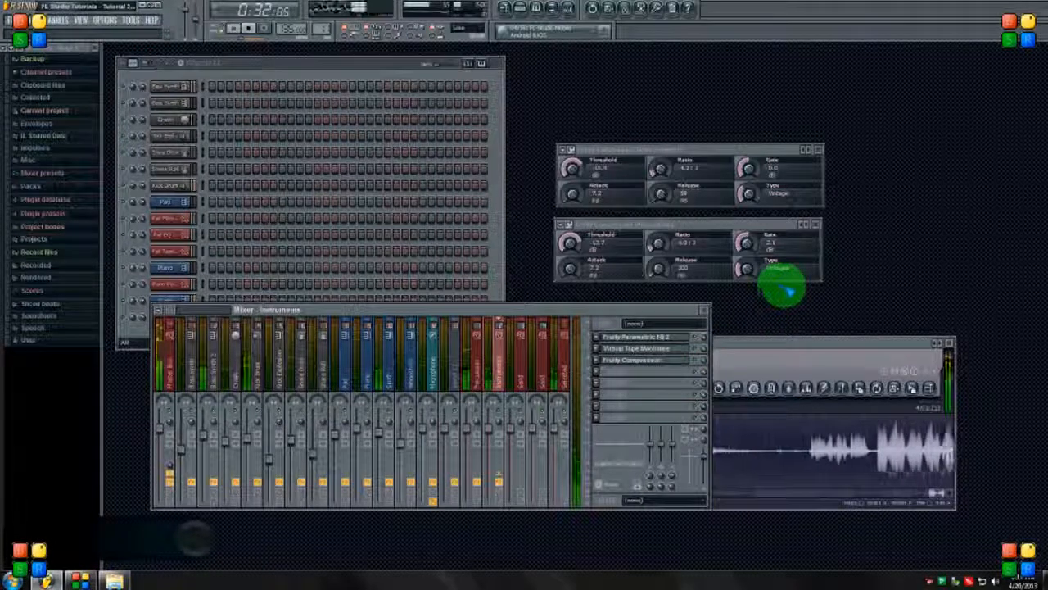
pyautogui.click(636, 358)
pyautogui.click(670, 355)
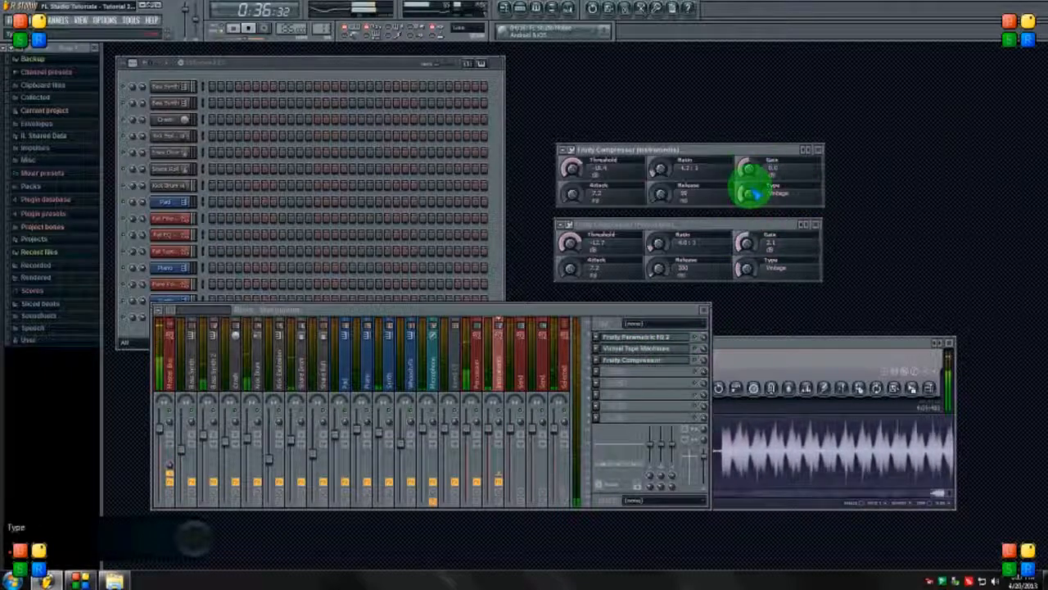
# Step: Raise the Instruments compressor's gain slightly and close both Fruity Compressor windows
pyautogui.moveTo(748, 170); pyautogui.dragTo(749, 169)
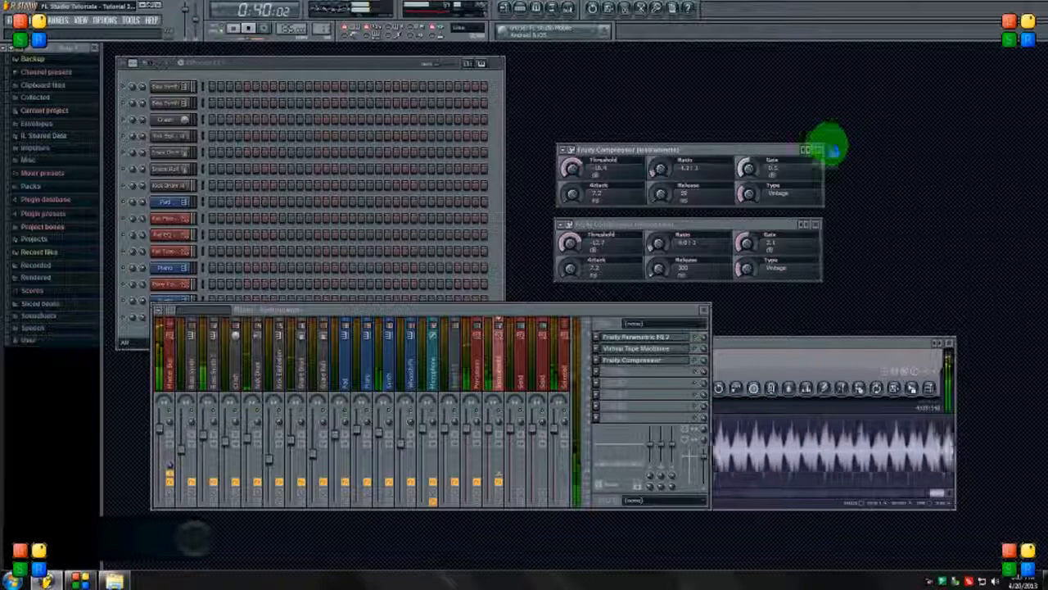
pyautogui.click(818, 150)
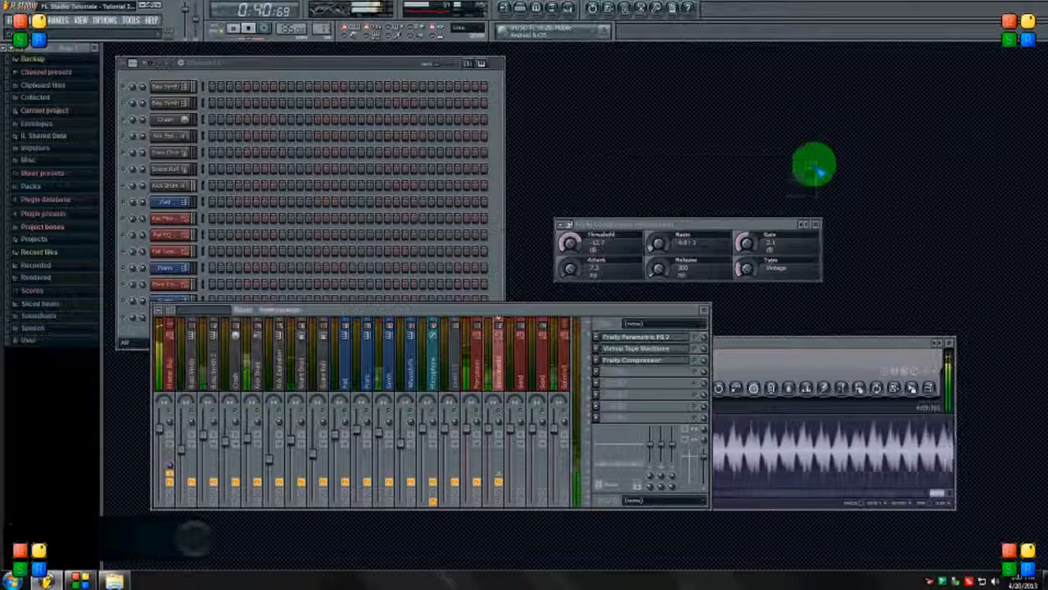
pyautogui.click(816, 223)
# Step: Add dblue_TapeStop to the fourth effect slot of the Instruments send and turn its Trigger up to about 0.31 during playback
pyautogui.click(568, 333)
pyautogui.click(489, 393)
pyautogui.click(607, 370)
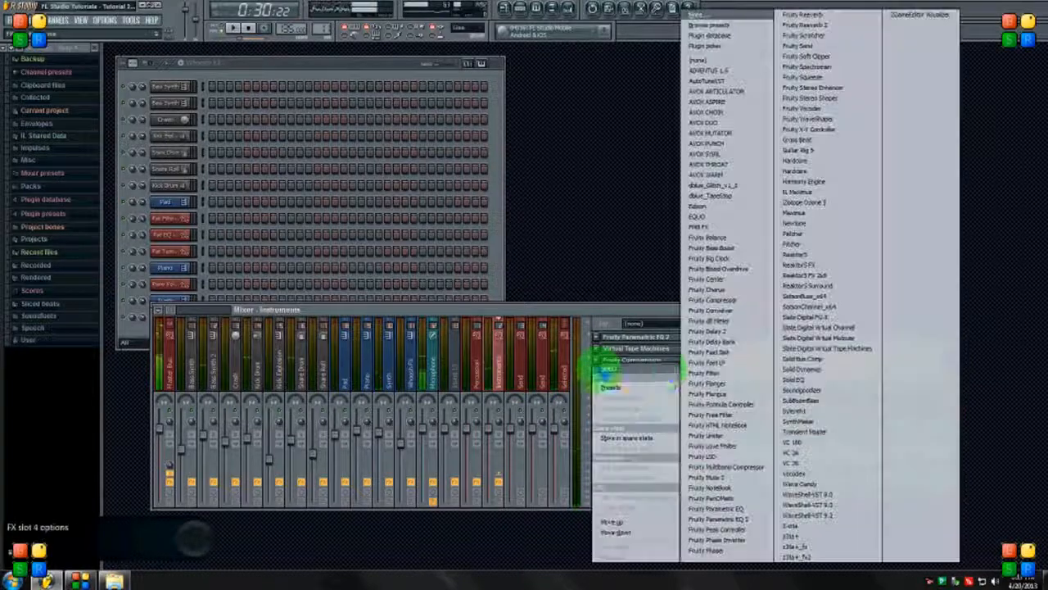
pyautogui.click(712, 196)
pyautogui.moveTo(215, 218)
pyautogui.mouseDown()
pyautogui.moveTo(227, 144)
pyautogui.moveTo(216, 218)
pyautogui.moveTo(230, 145)
pyautogui.moveTo(232, 219)
pyautogui.mouseUp()
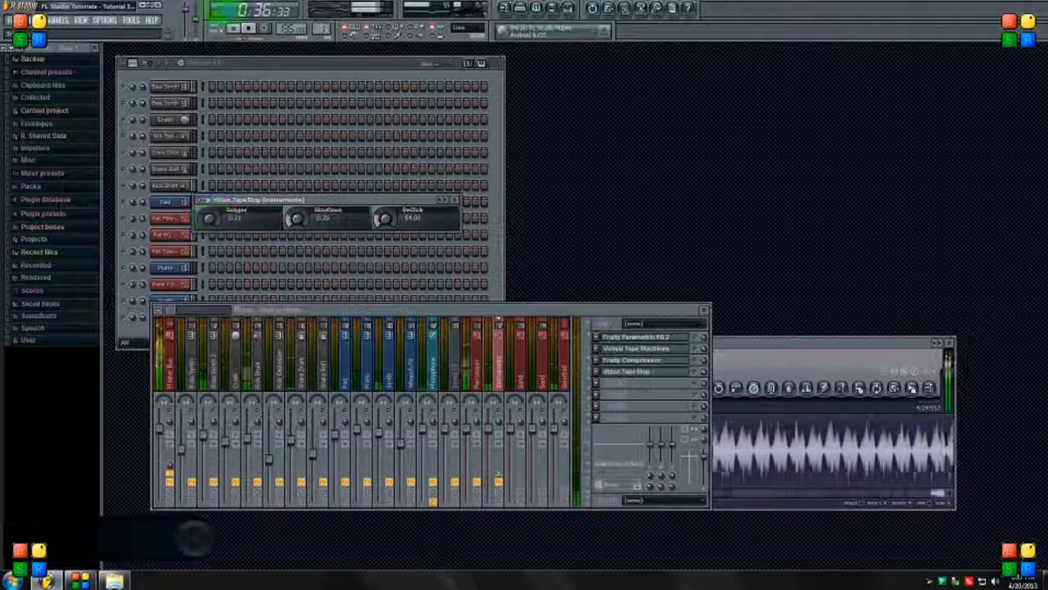